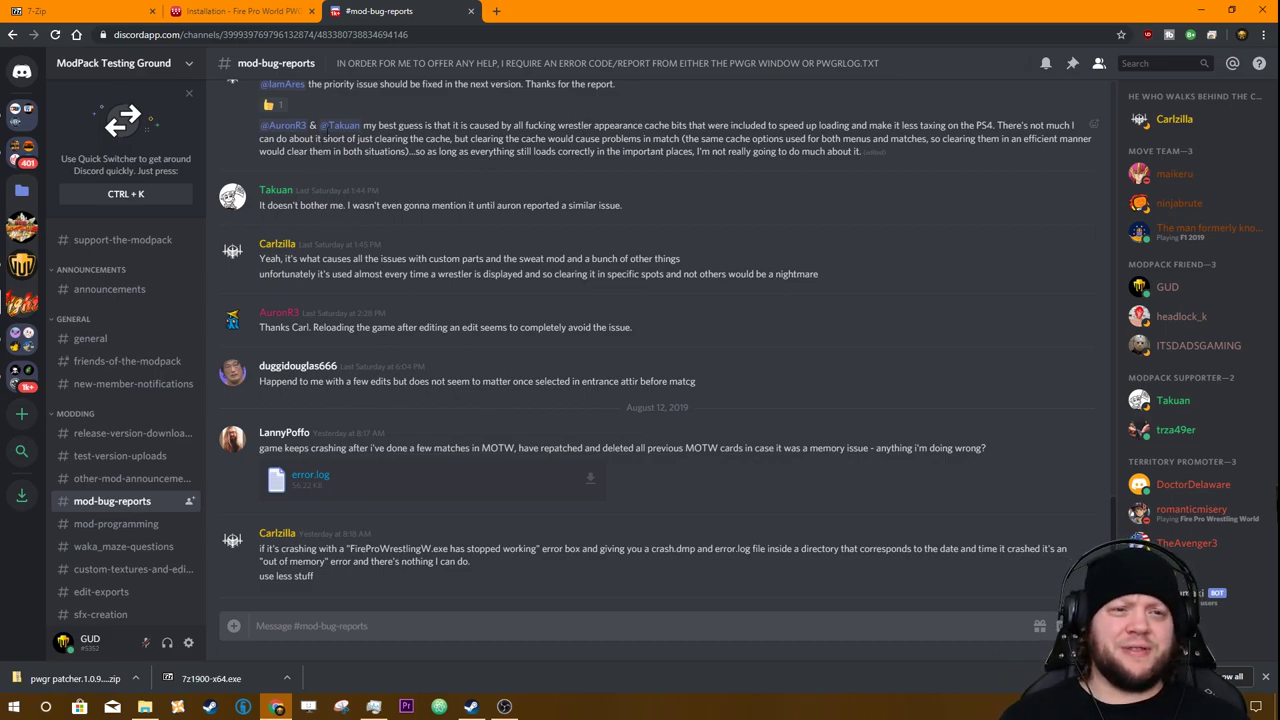
# Go to the test-version-uploads channel and open the Google Drive download link from its pinned message
pyautogui.click(150, 455)
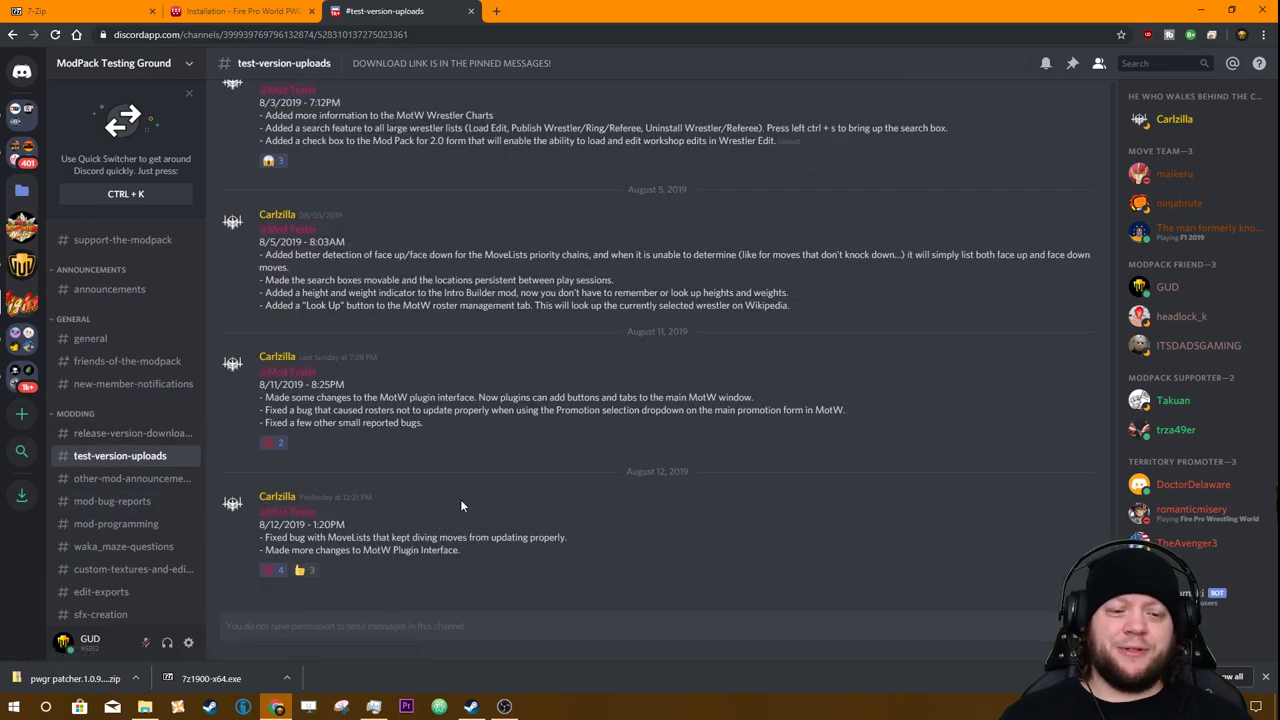
pyautogui.click(1071, 64)
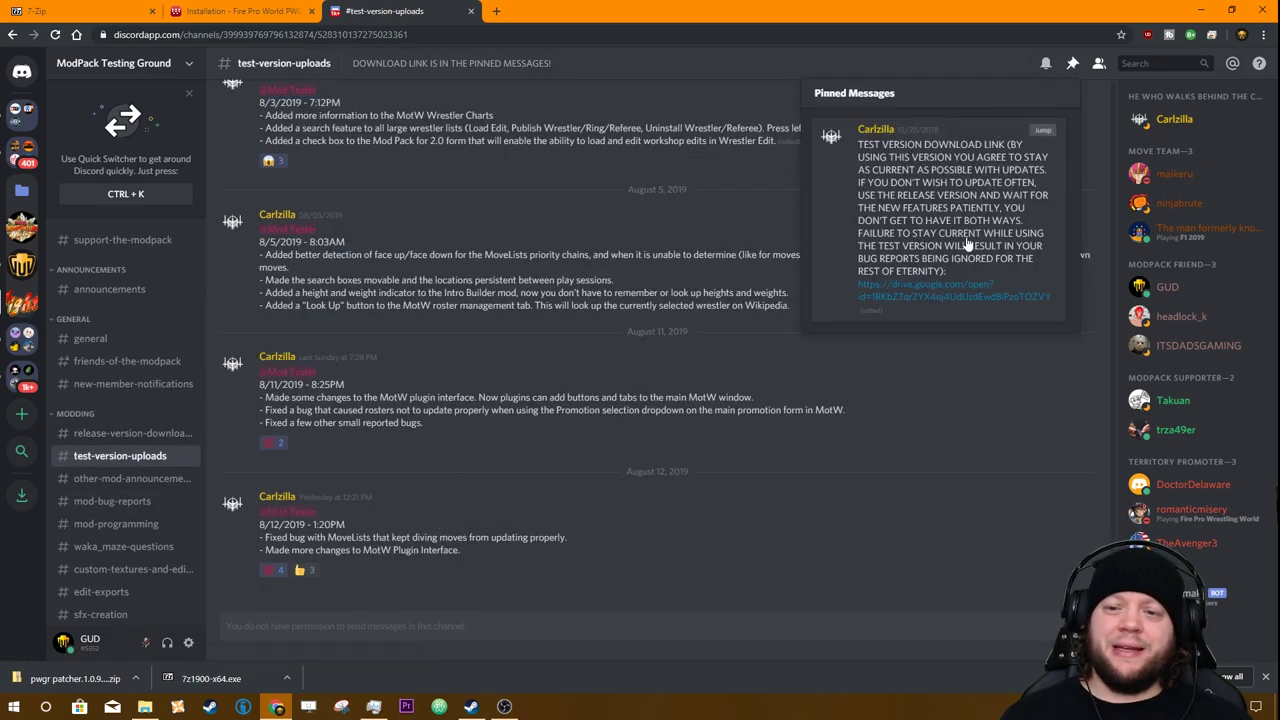
pyautogui.click(928, 290)
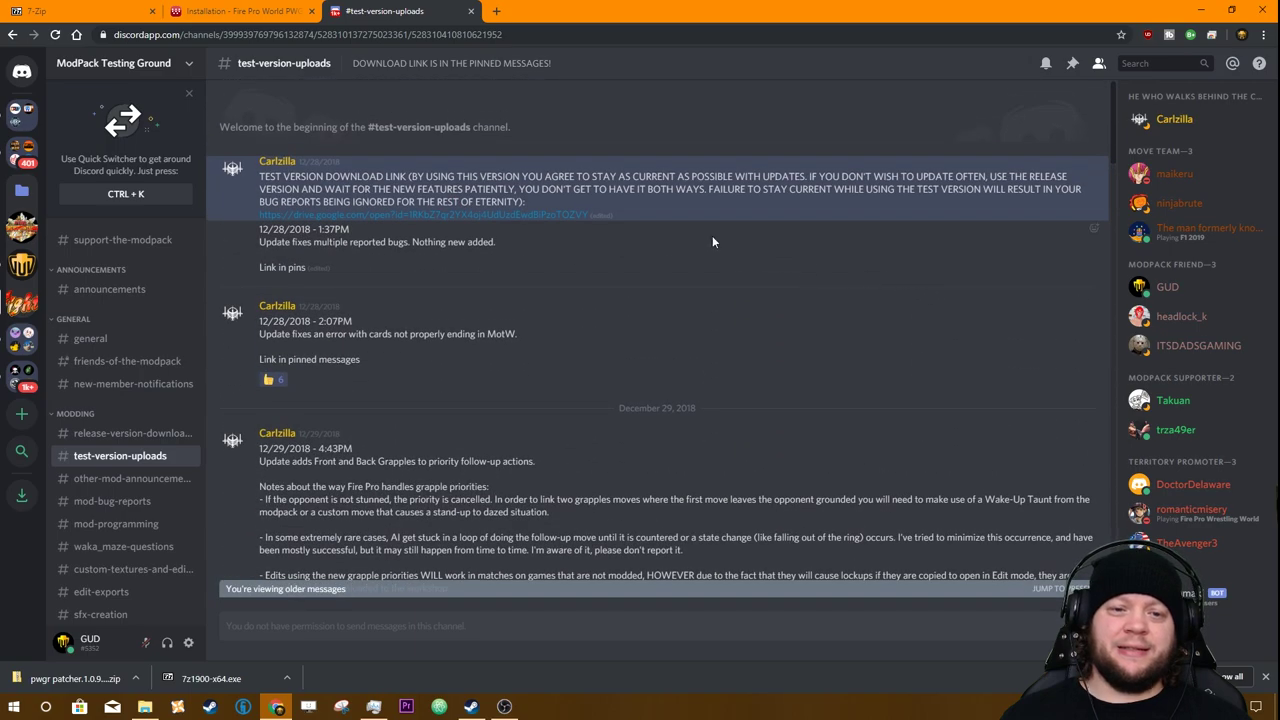
pyautogui.click(477, 216)
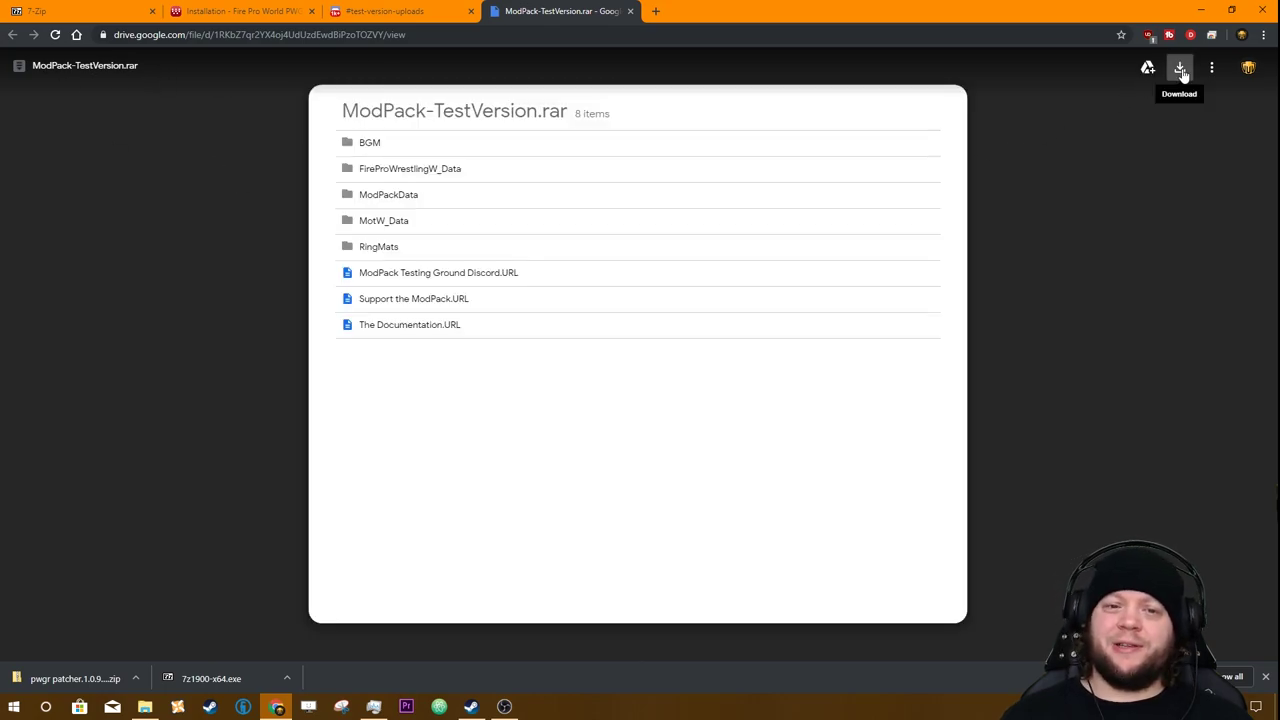
# Download ModPack-TestVersion.rar into the Fire Prowrestling World folder, overwriting the existing ModPack-TestVersion.rar
pyautogui.click(1180, 67)
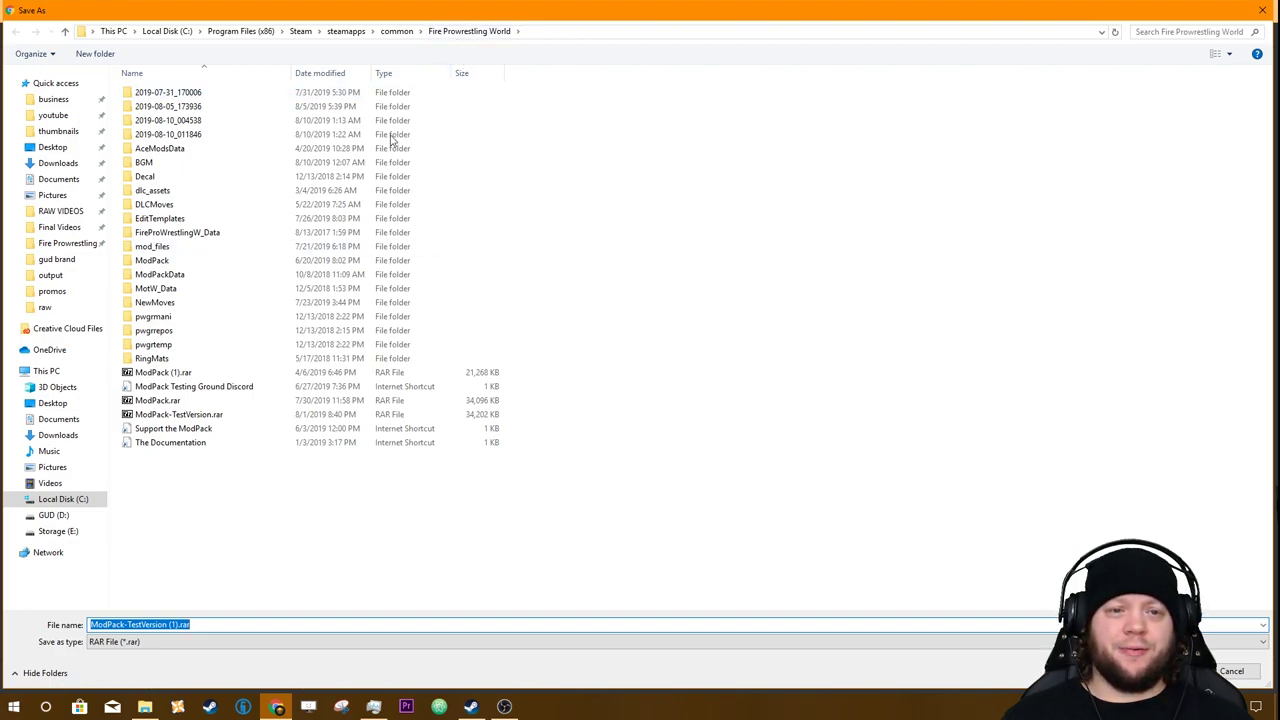
pyautogui.click(205, 416)
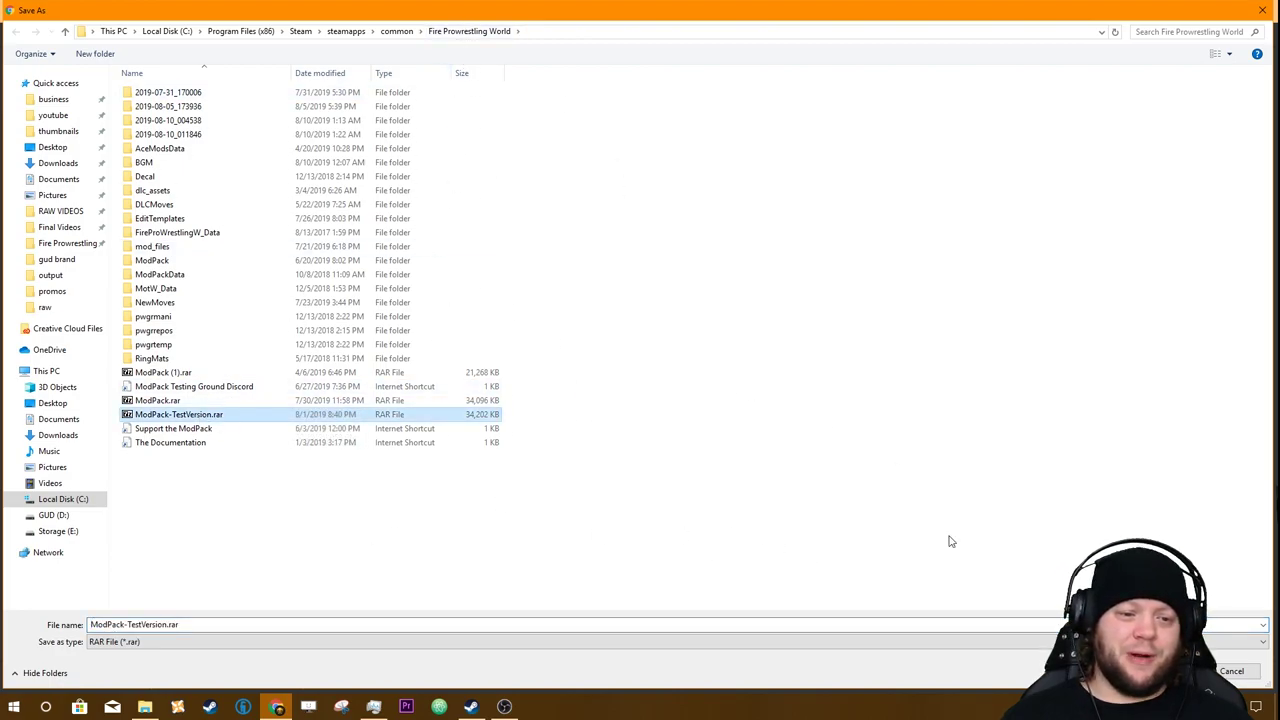
pyautogui.click(1160, 671)
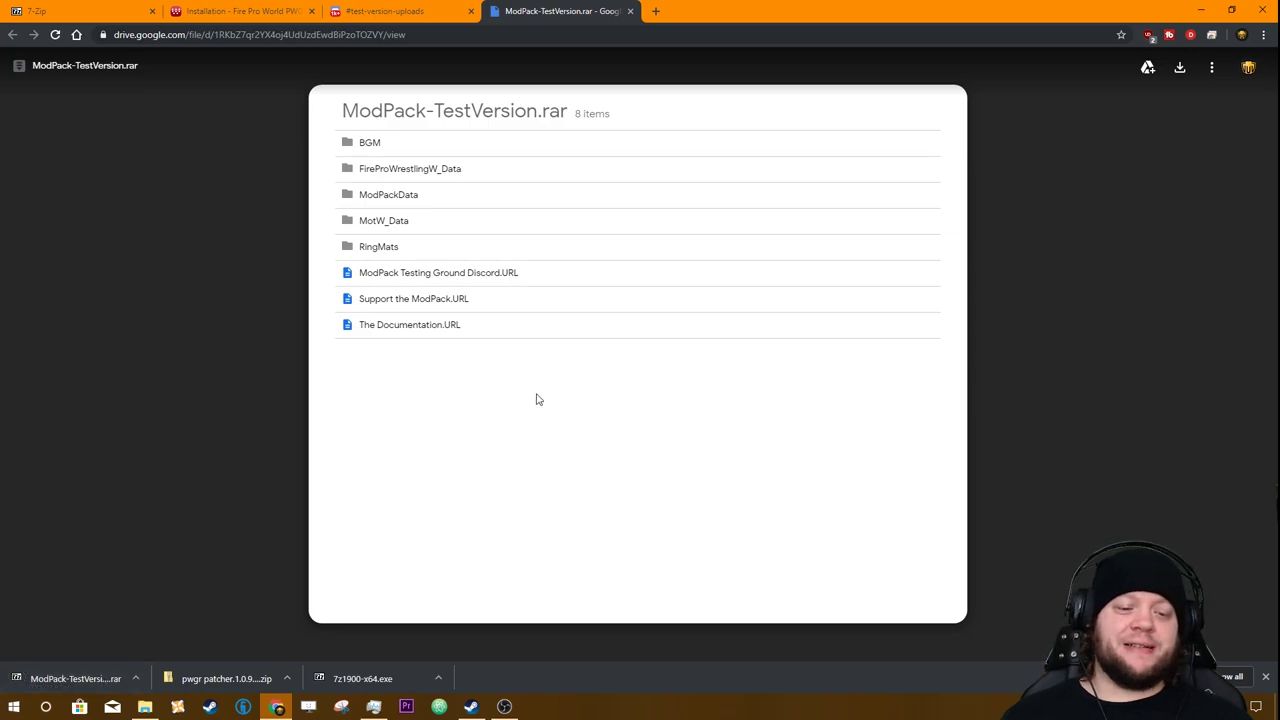
# Switch to File Explorer and sort the Fire Prowrestling World folder by date modified, newest first
pyautogui.click(145, 707)
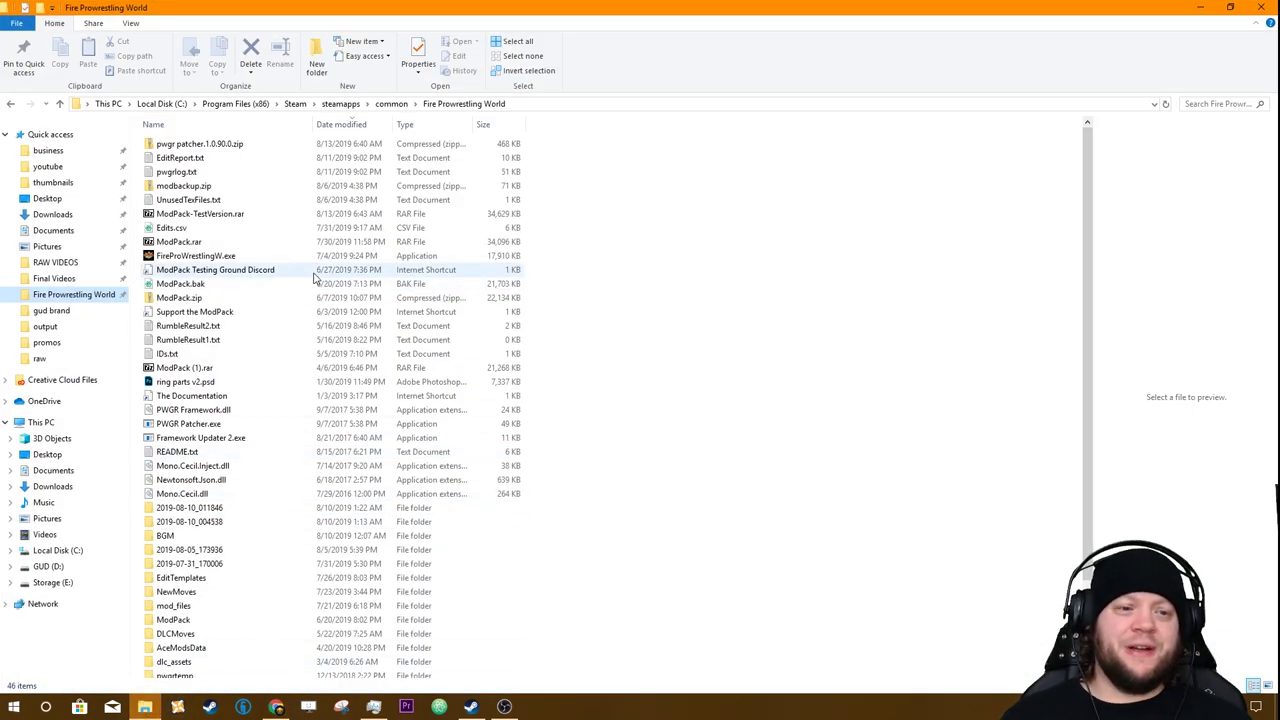
pyautogui.click(358, 127)
pyautogui.click(358, 127)
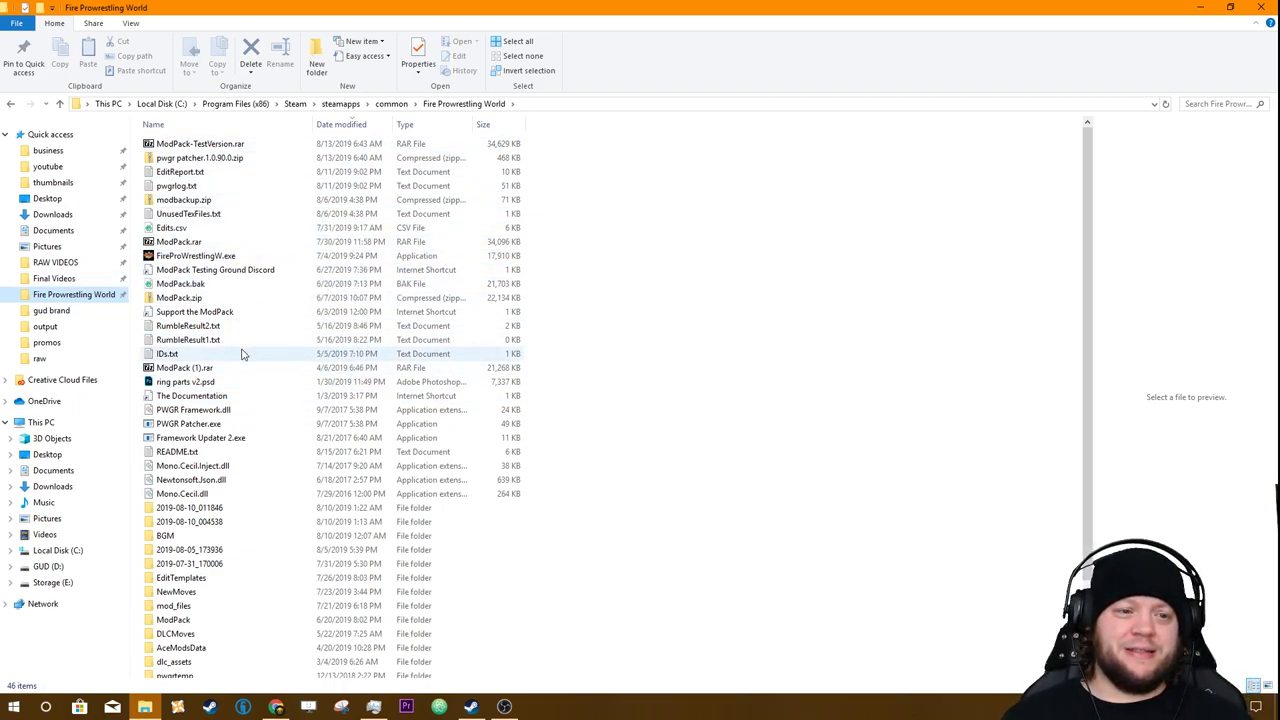
# Extract pwgr patcher.1.0.90.0.zip with 7-Zip directly into the Fire Prowrestling World folder, replacing all existing files
pyautogui.rightClick(231, 163)
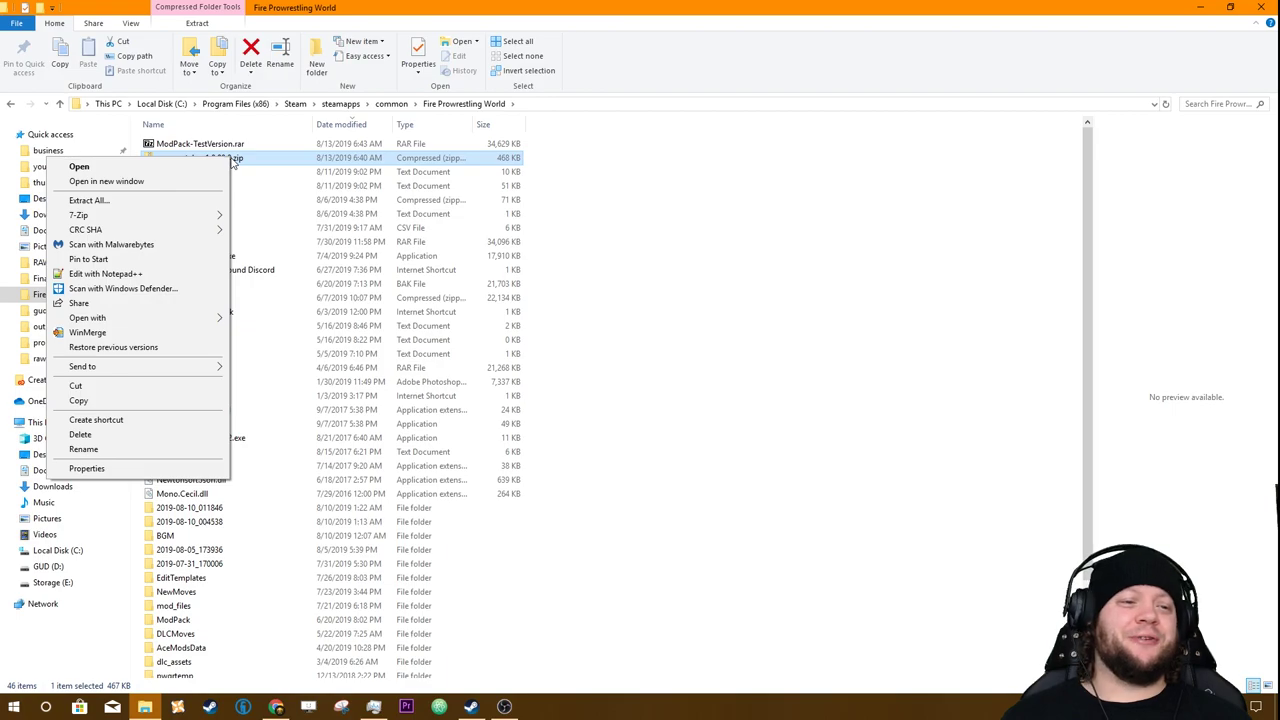
pyautogui.moveTo(172, 215)
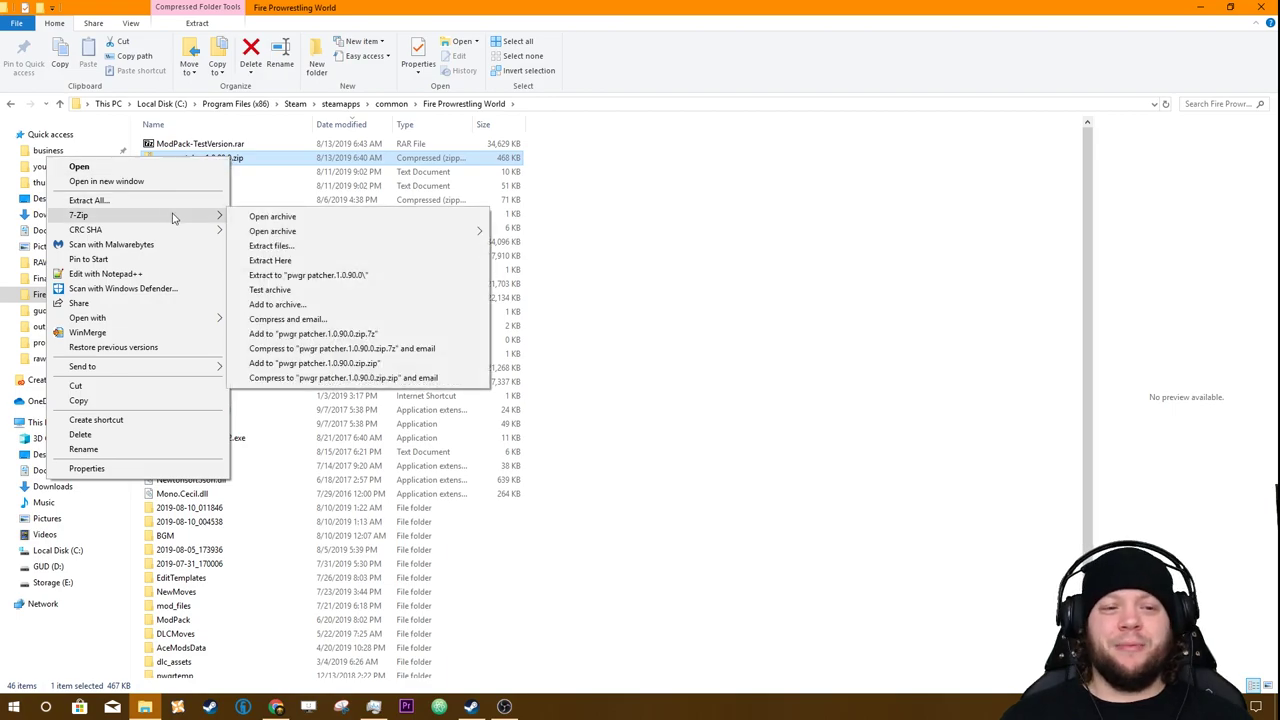
pyautogui.click(311, 266)
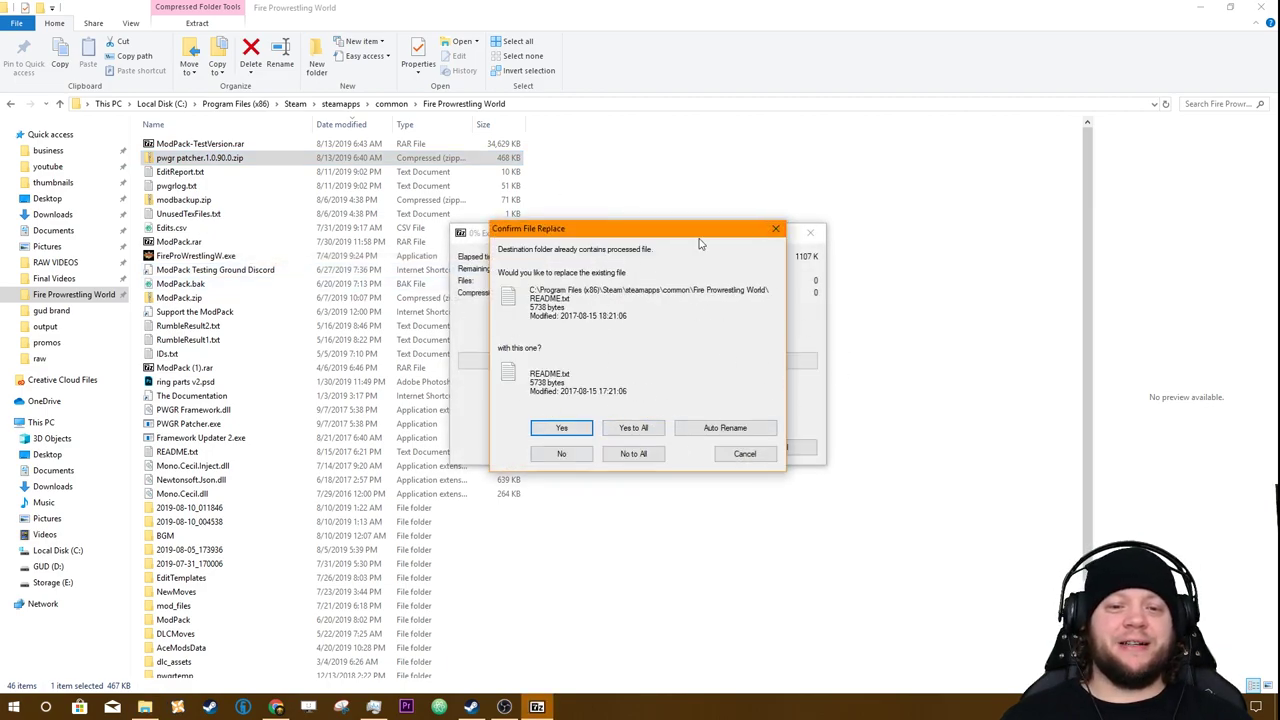
pyautogui.click(647, 431)
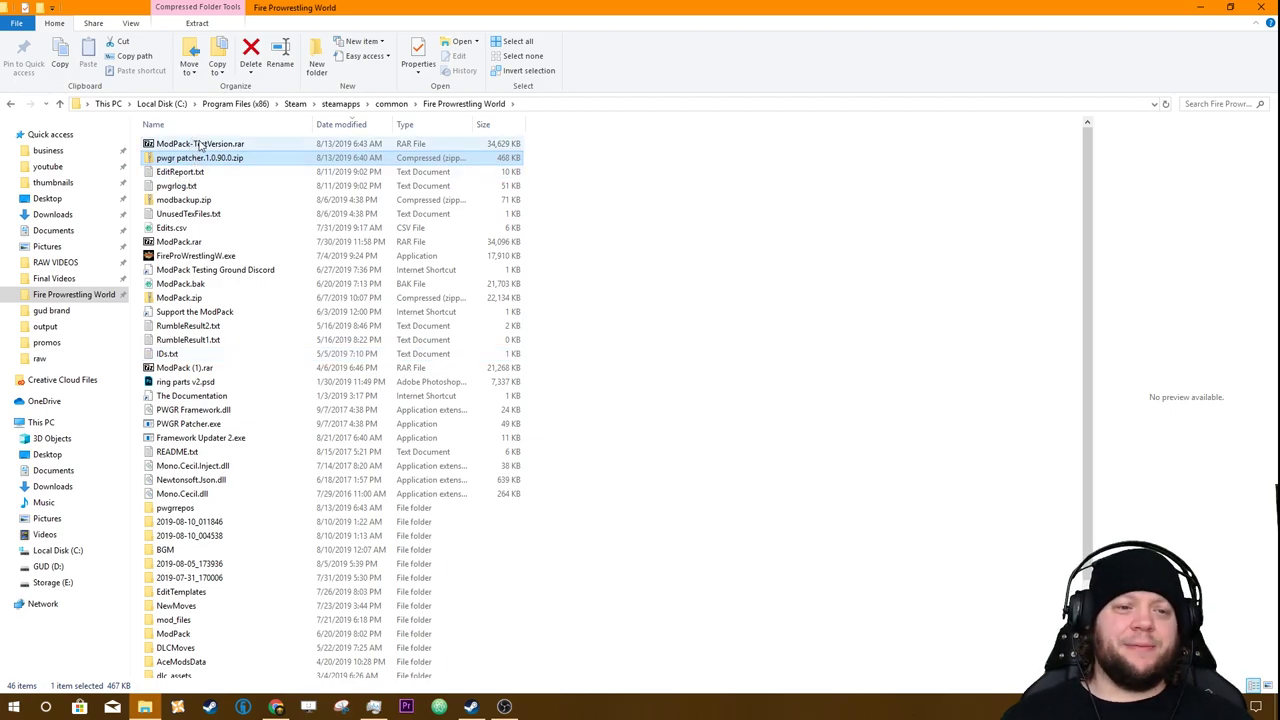
# Extract ModPack-TestVersion.rar with 7-Zip directly into the Fire Prowrestling World folder, replacing all existing files
pyautogui.click(200, 145)
pyautogui.rightClick(209, 147)
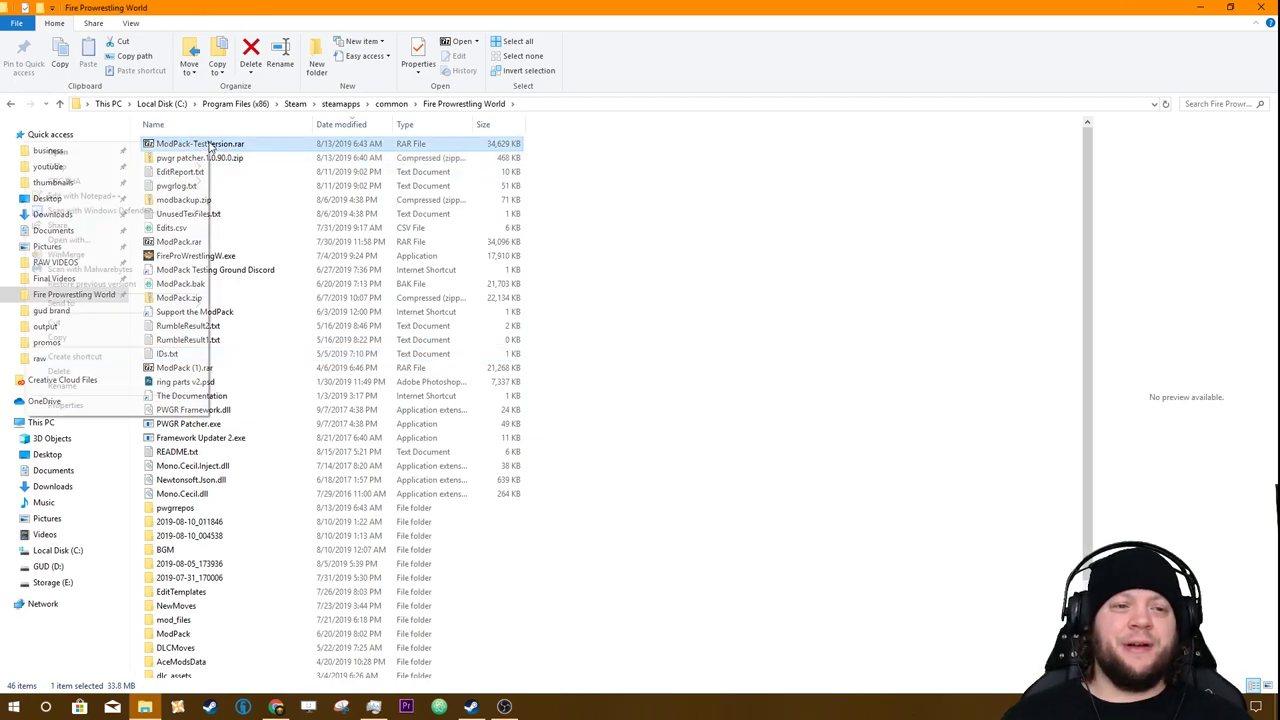
pyautogui.moveTo(129, 178)
pyautogui.moveTo(166, 166)
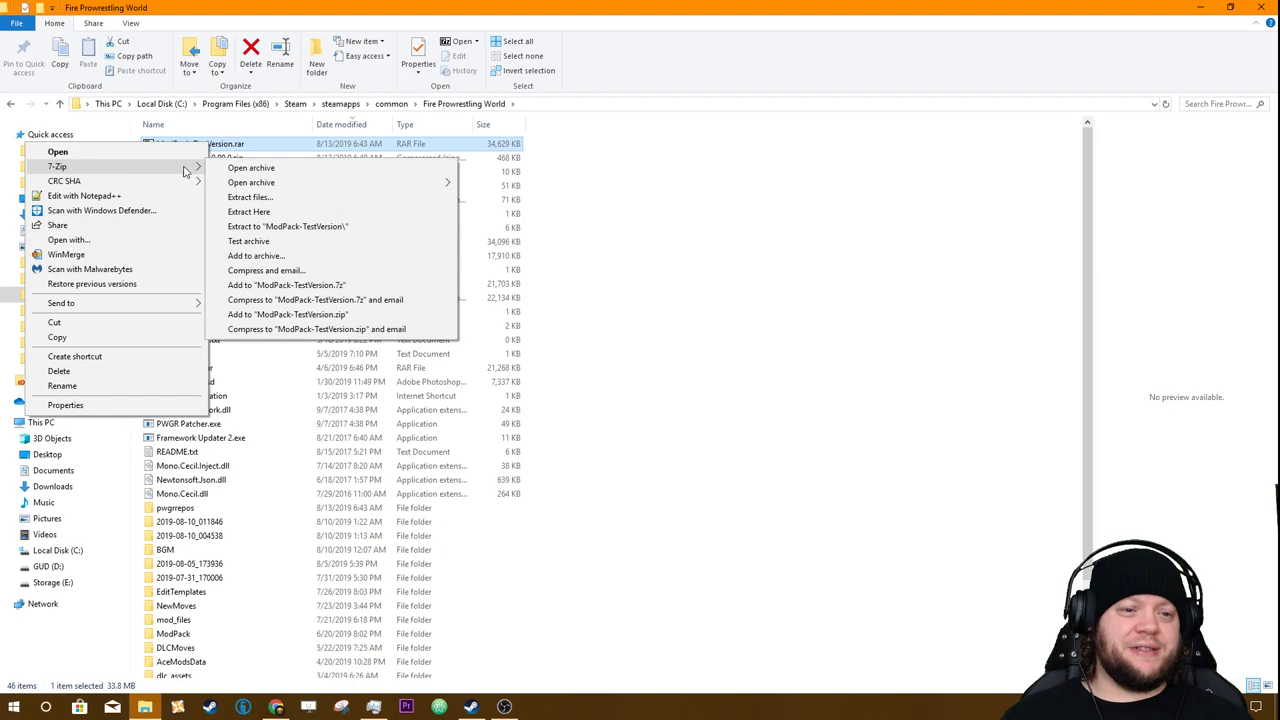
pyautogui.click(300, 210)
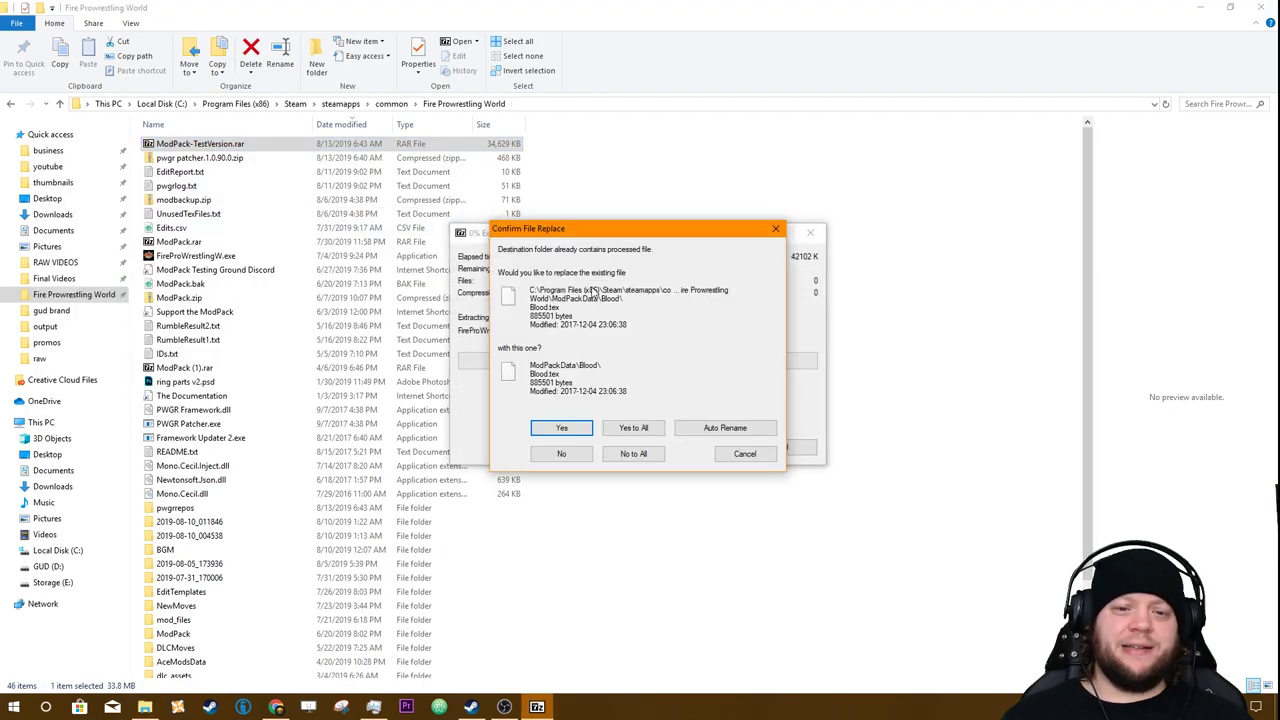
pyautogui.click(643, 430)
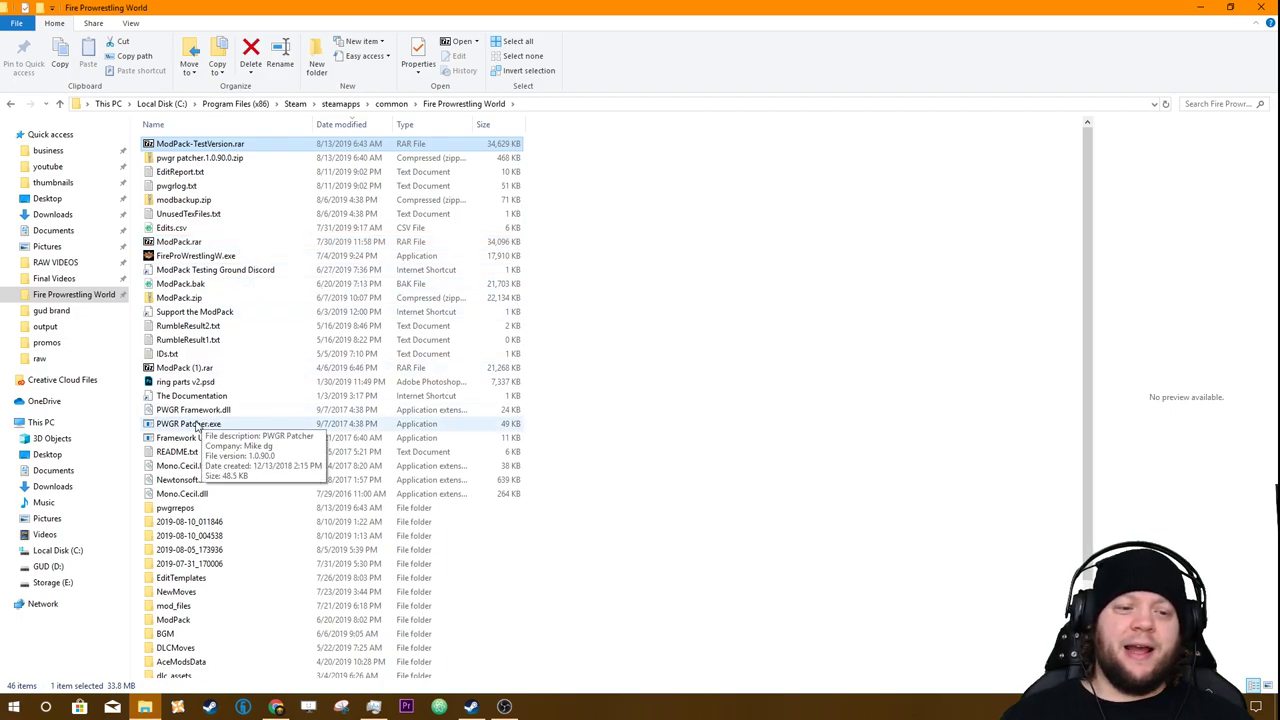
# Launch PWGR Patcher.exe and disable the NoControl.dll mod
pyautogui.click(206, 425)
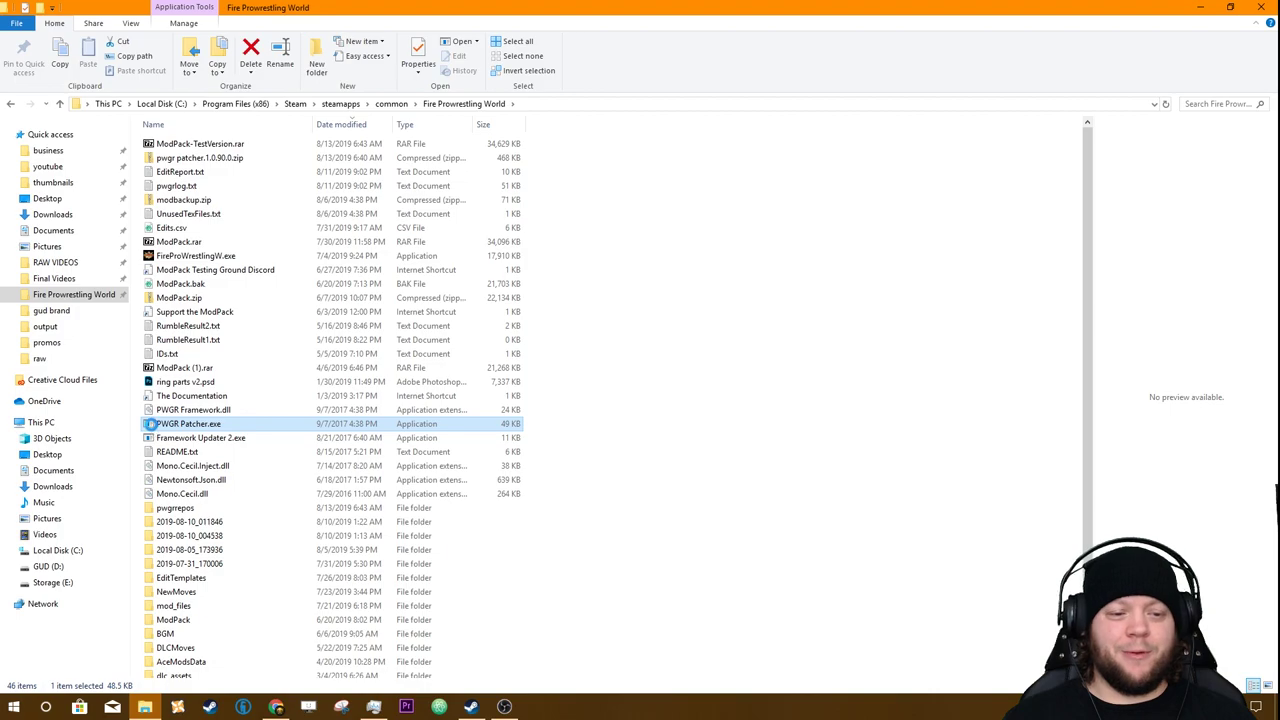
pyautogui.doubleClick(153, 427)
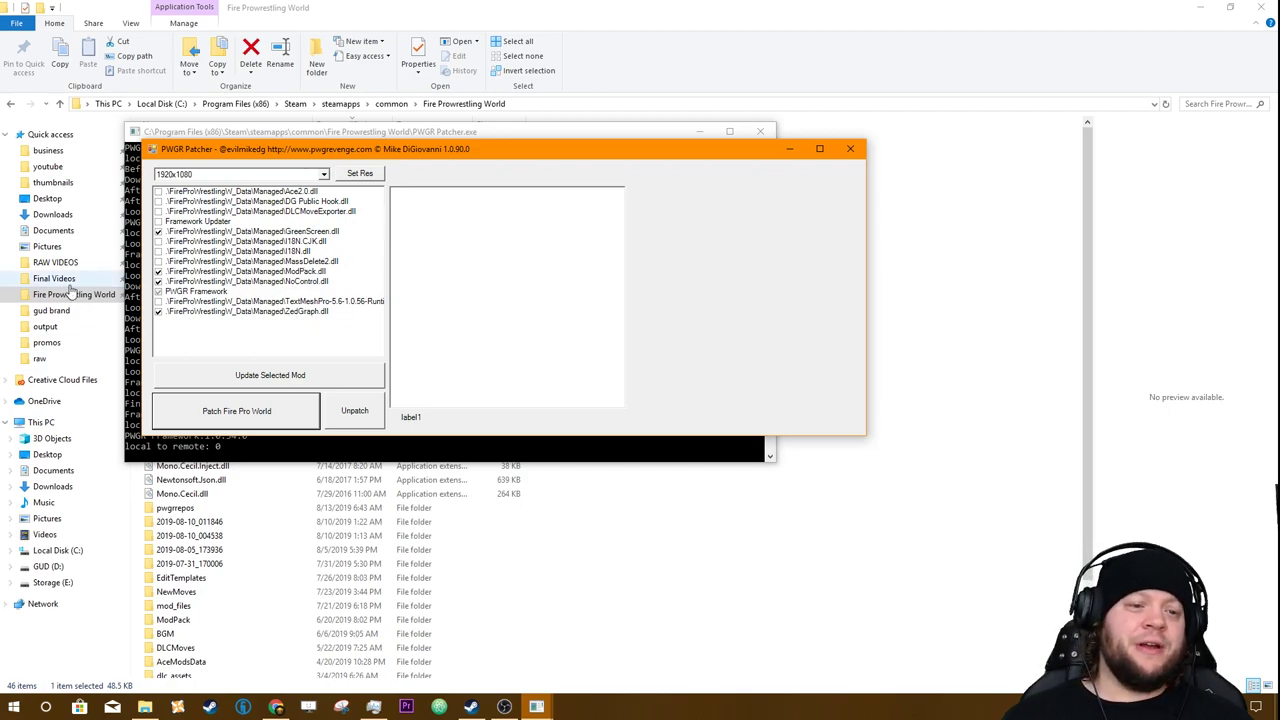
pyautogui.click(166, 282)
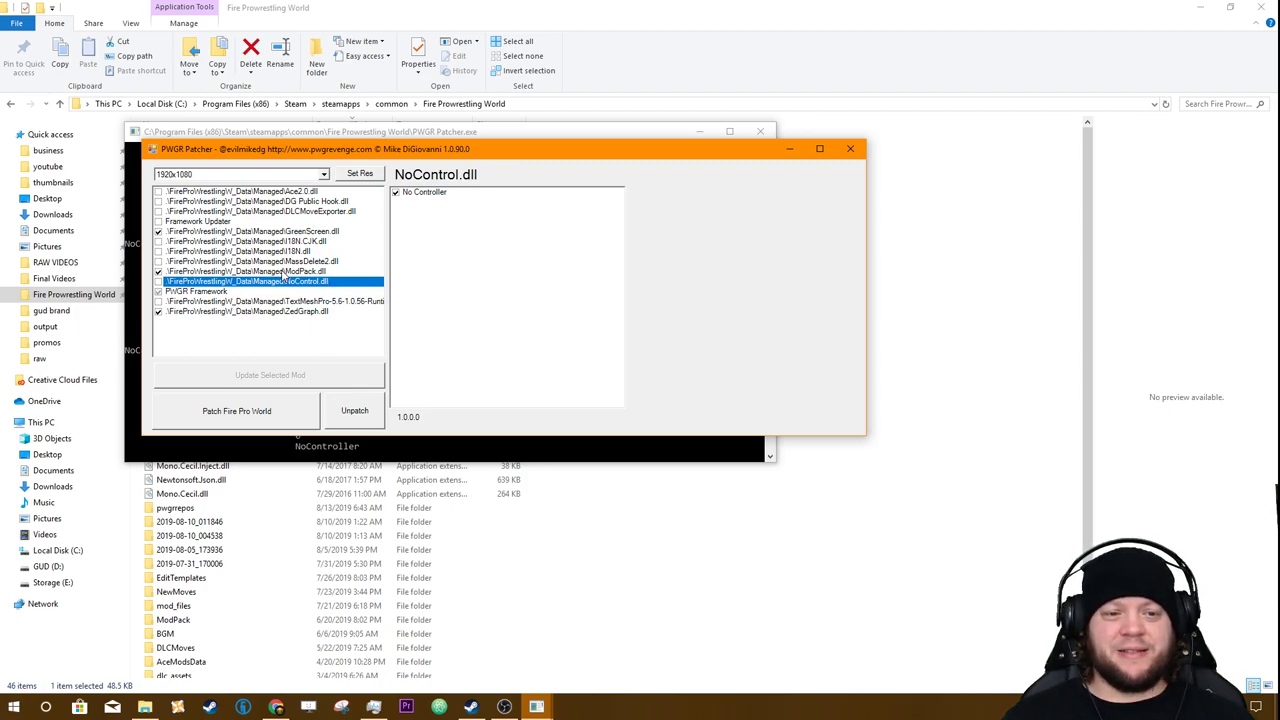
# Look through the components of MassDelete2.dll, GreenScreen.dll and the full option list of ModPack.dll
pyautogui.click(312, 261)
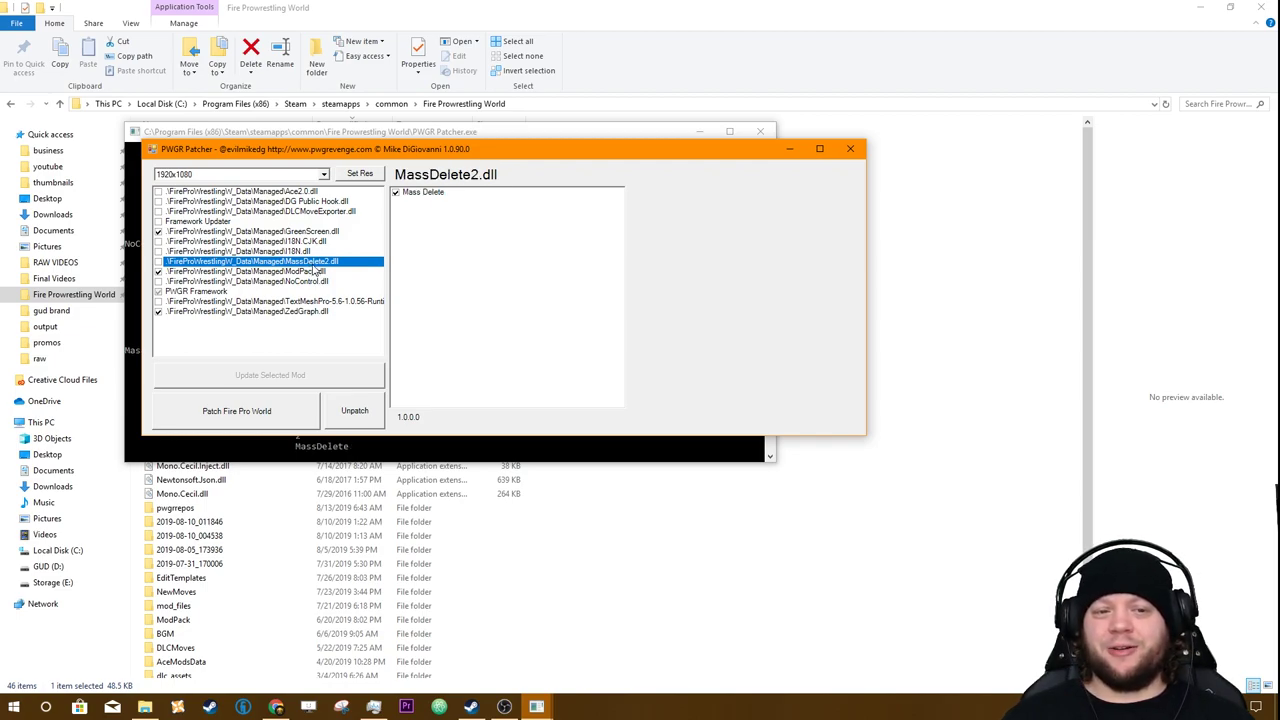
pyautogui.click(283, 232)
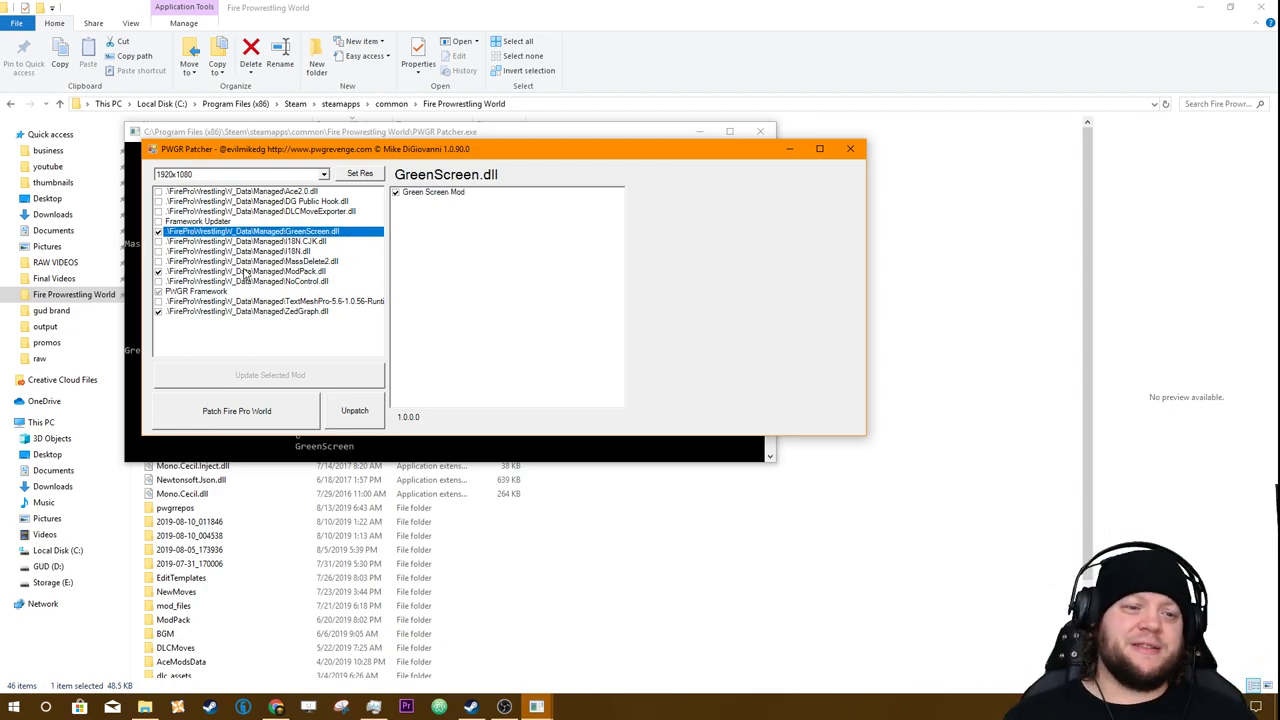
pyautogui.click(245, 272)
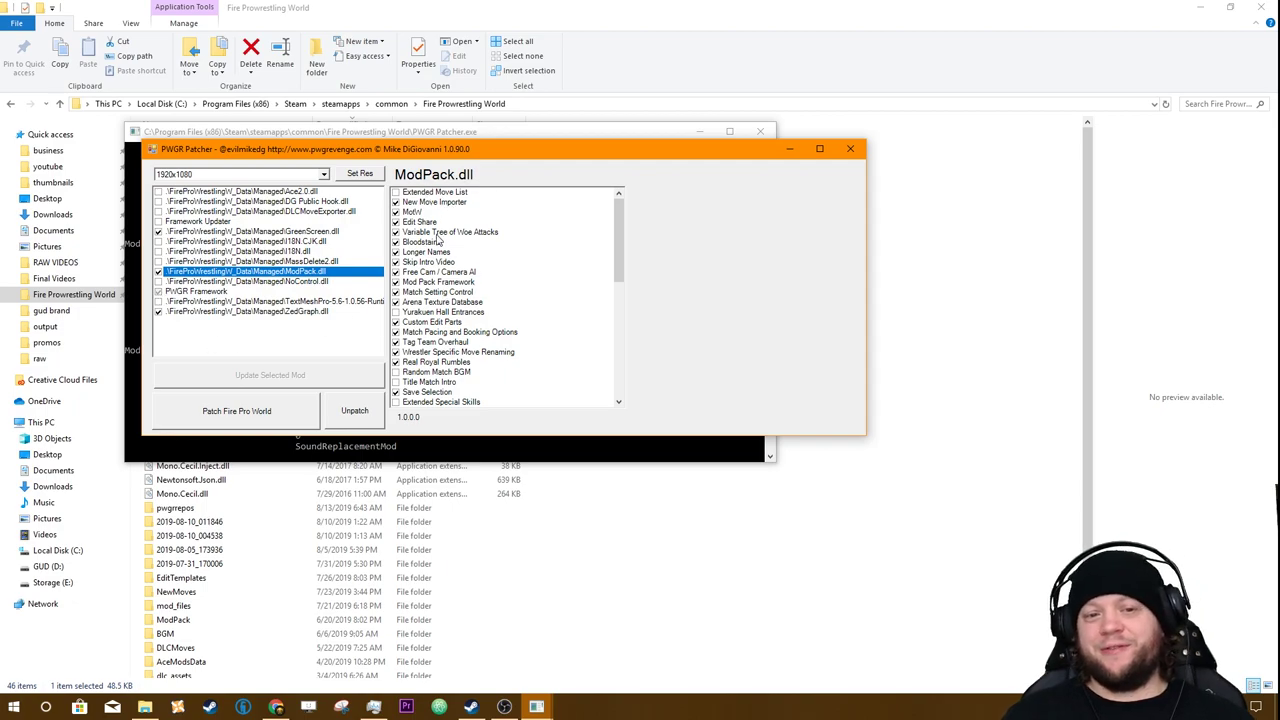
pyautogui.scroll(-8, 456, 217)
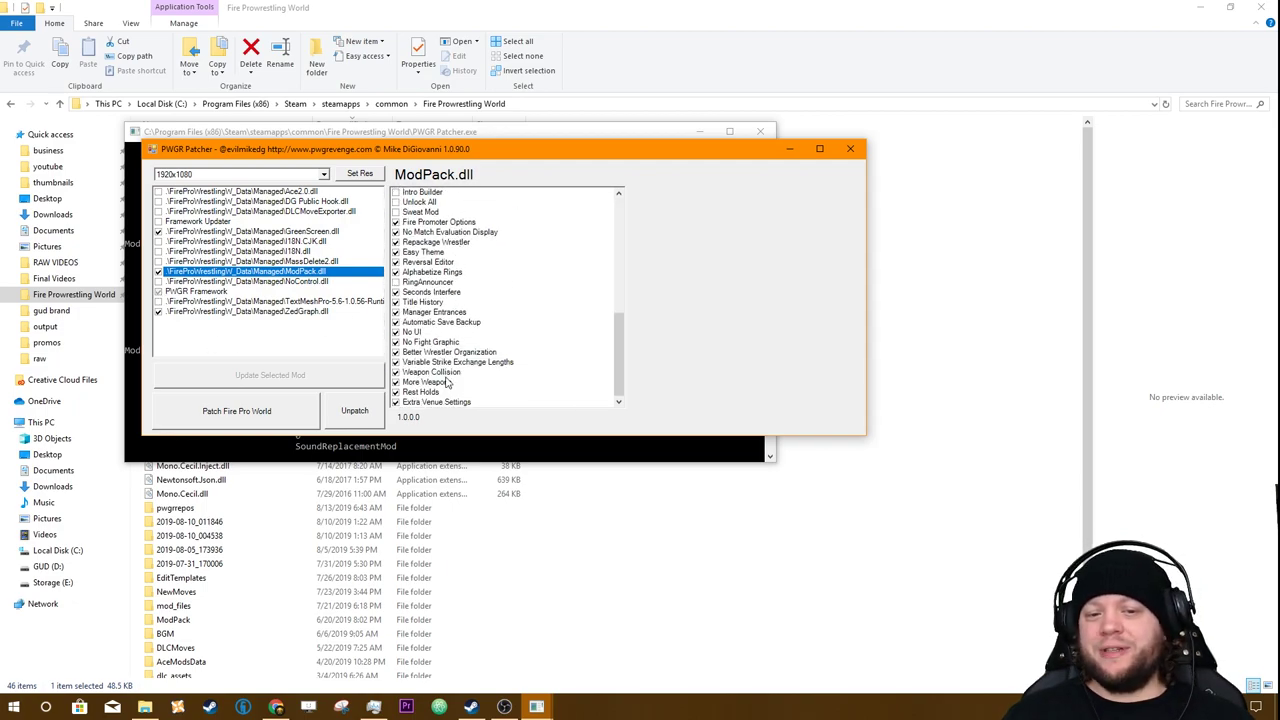
pyautogui.scroll(8, 461, 217)
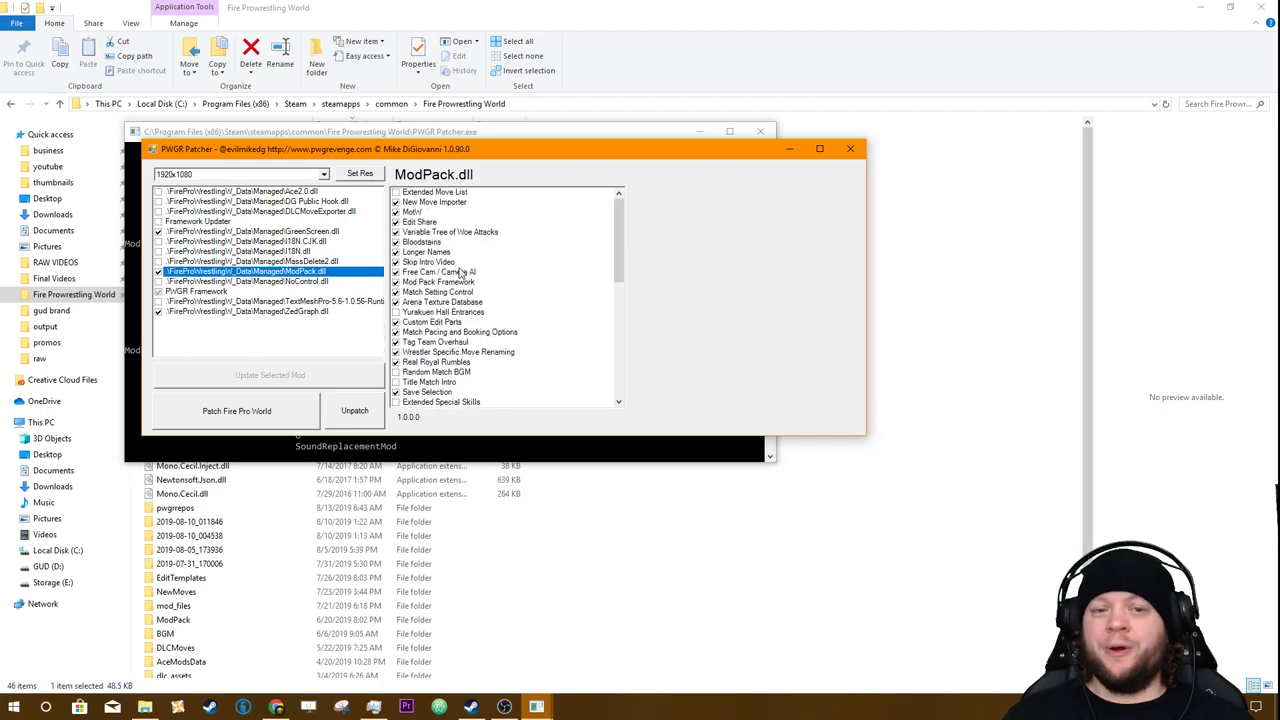
# Read the descriptions of the ModPack.dll options from Extended Move List through Match Setting Control
pyautogui.click(450, 194)
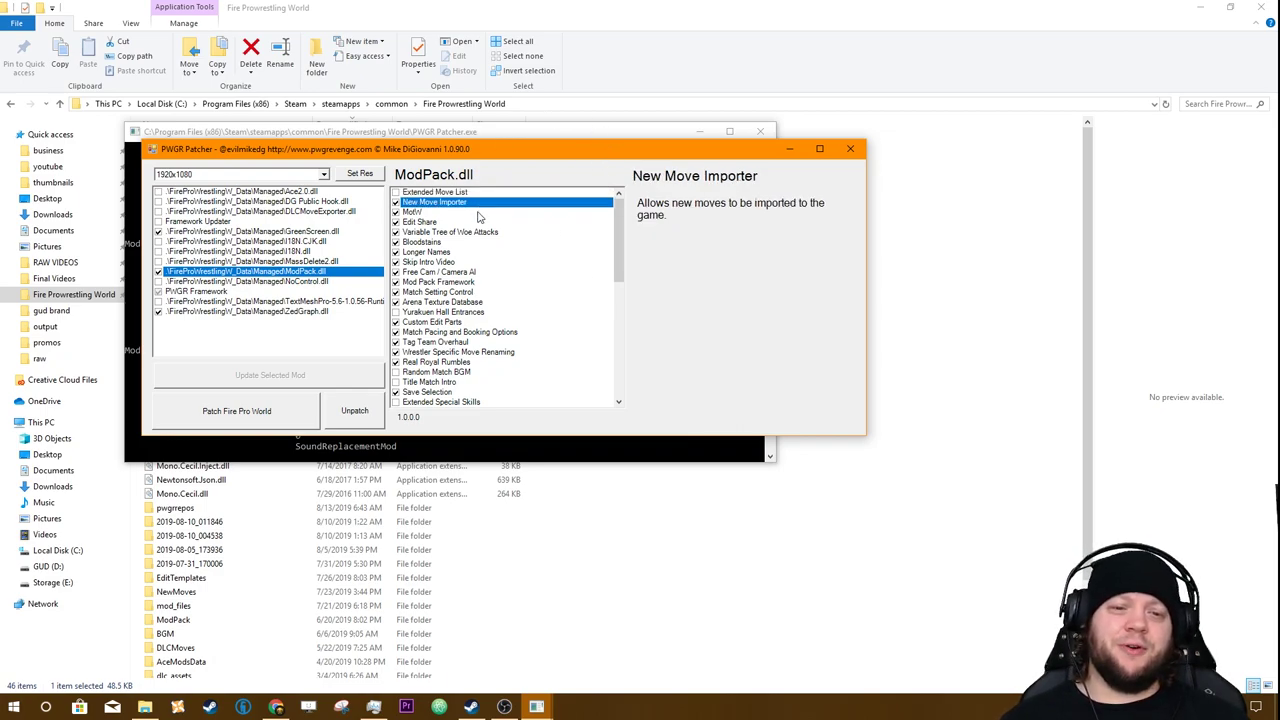
pyautogui.click(478, 213)
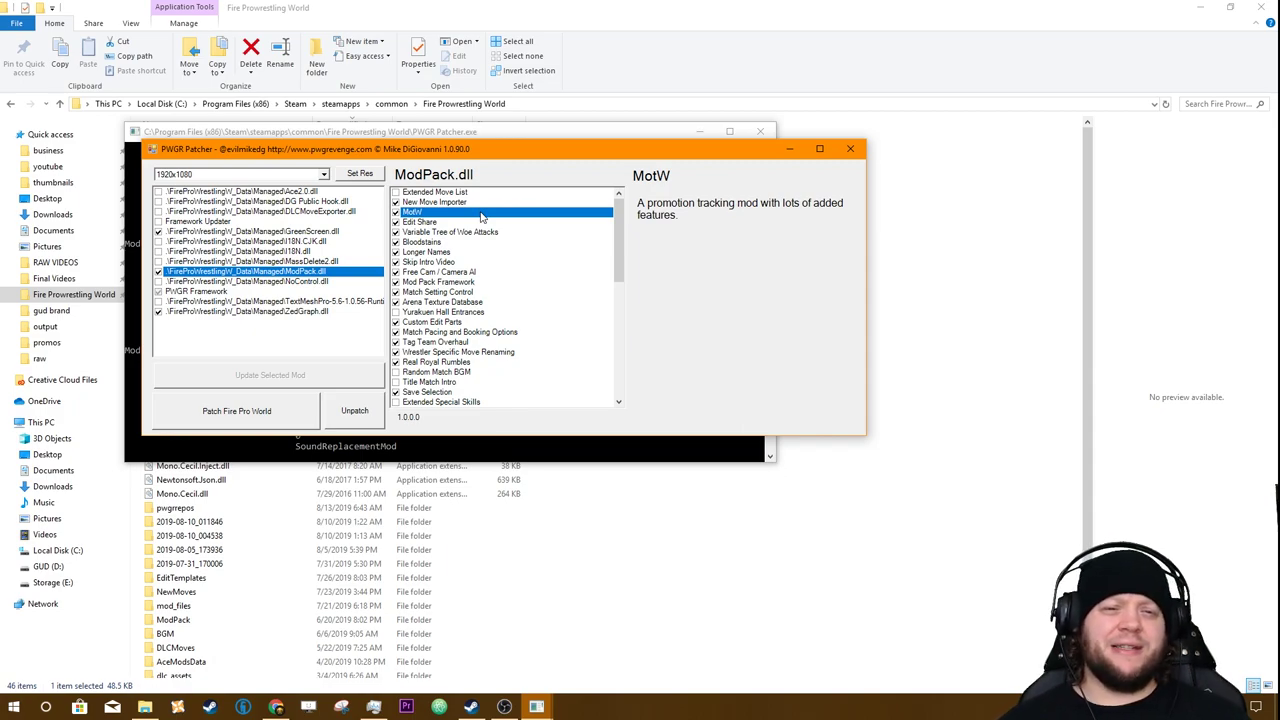
pyautogui.click(485, 222)
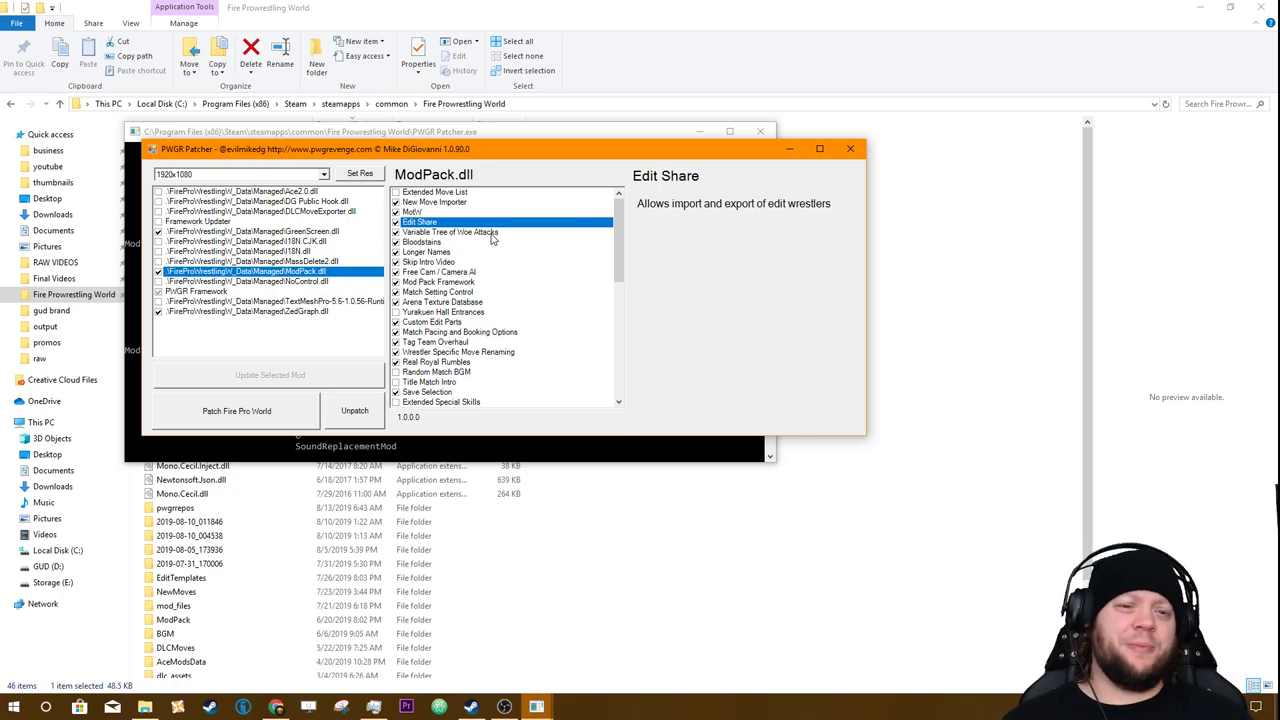
pyautogui.click(490, 232)
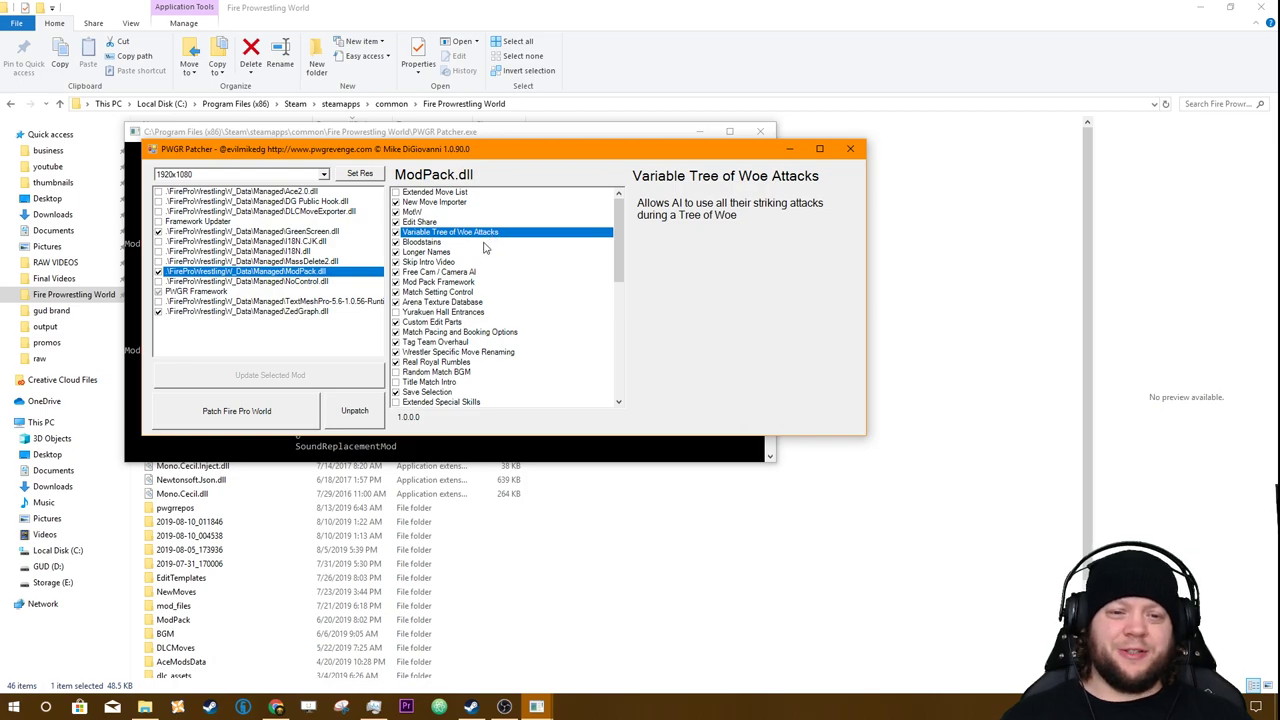
pyautogui.click(485, 243)
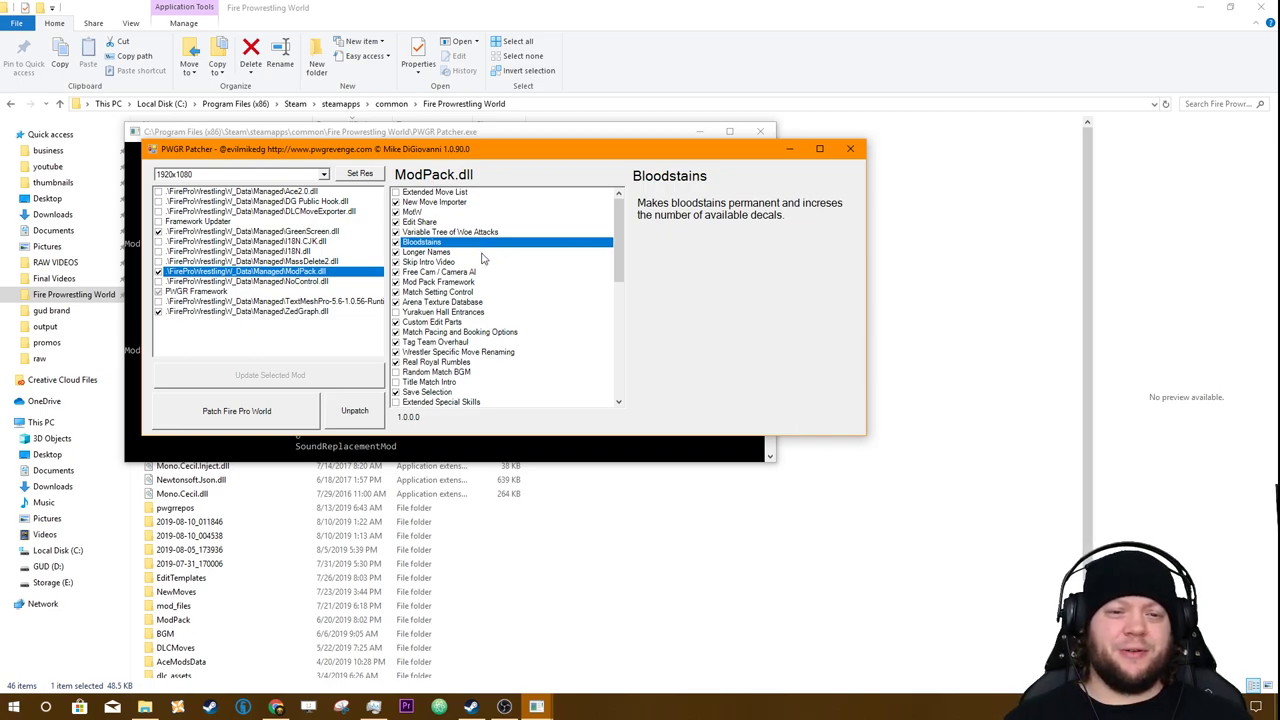
pyautogui.click(482, 254)
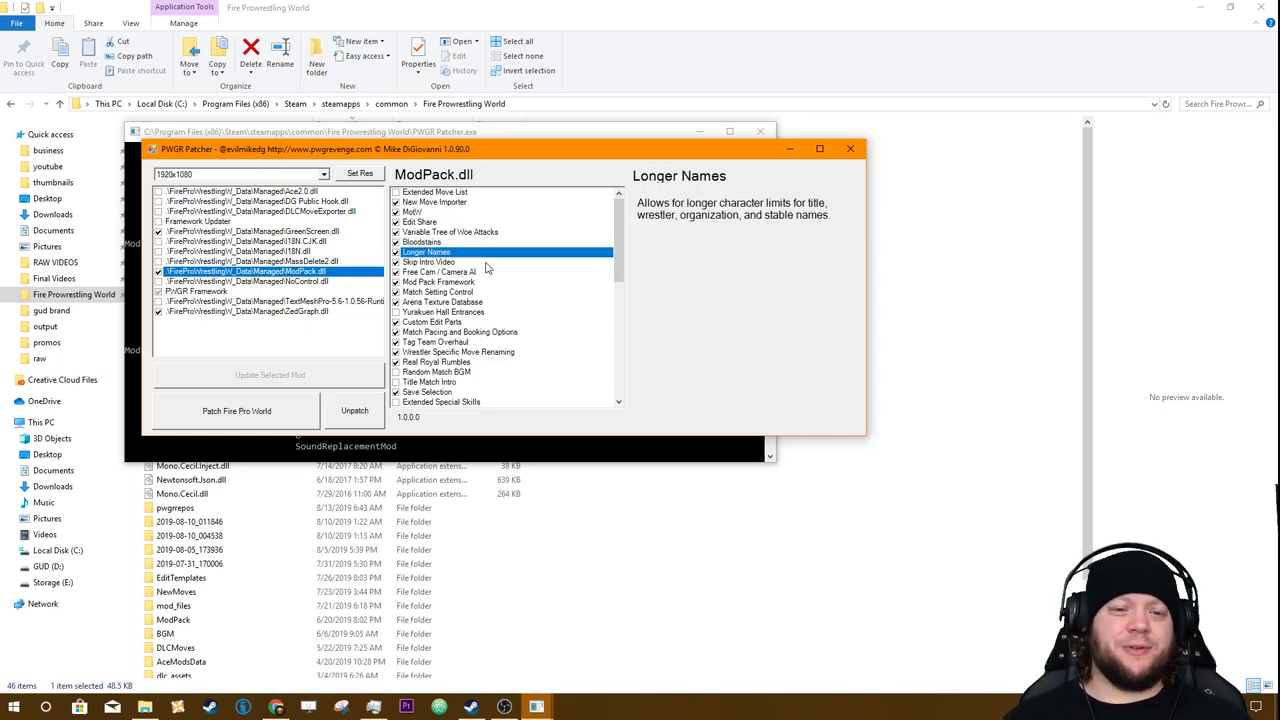
pyautogui.click(488, 263)
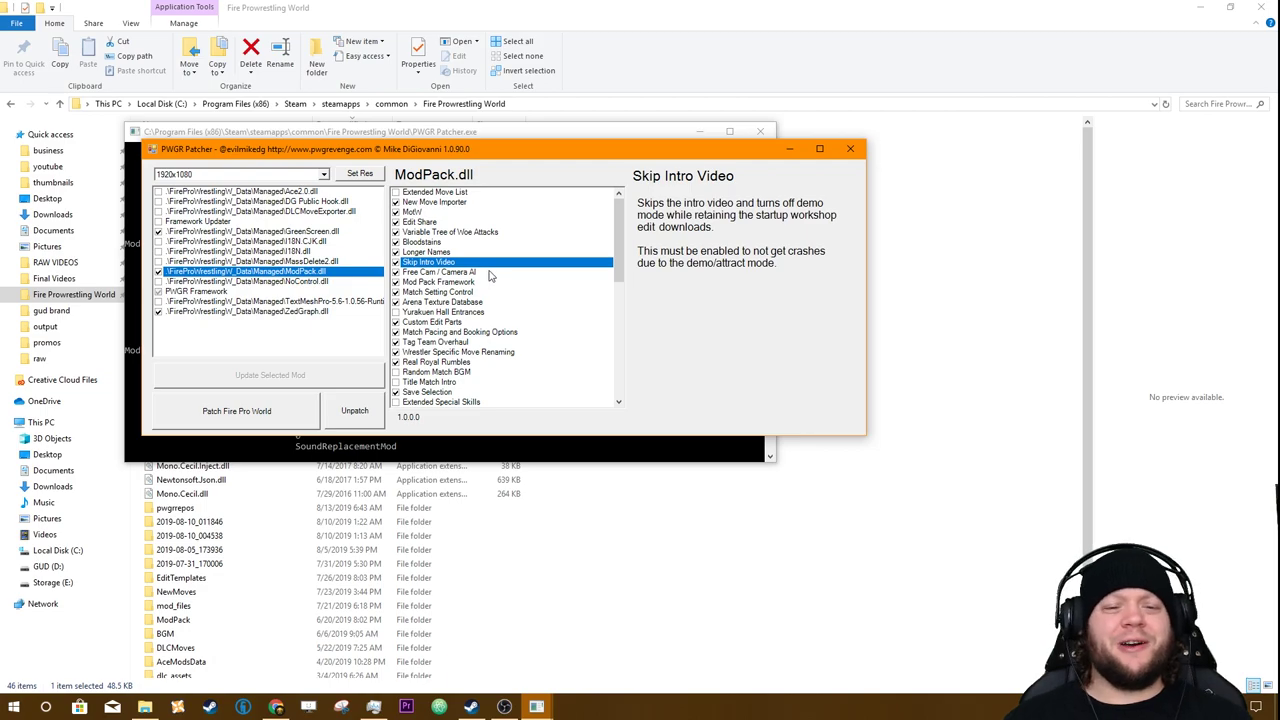
pyautogui.click(488, 275)
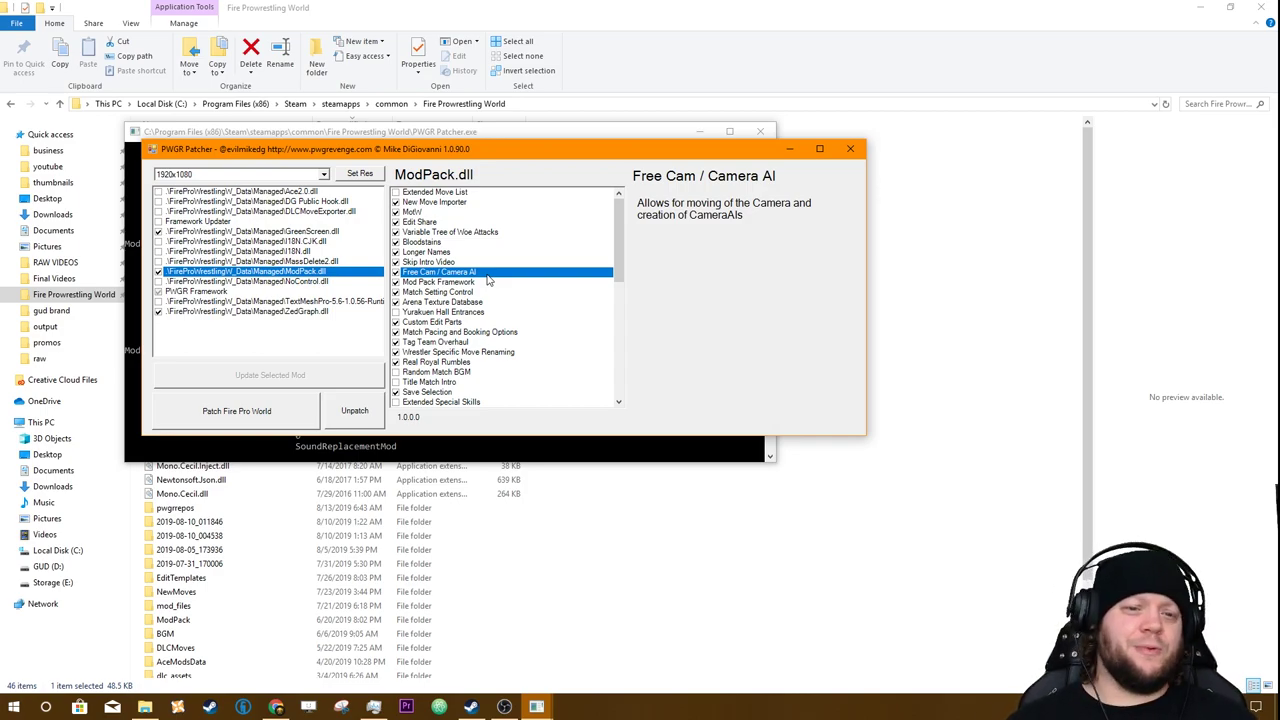
pyautogui.click(449, 284)
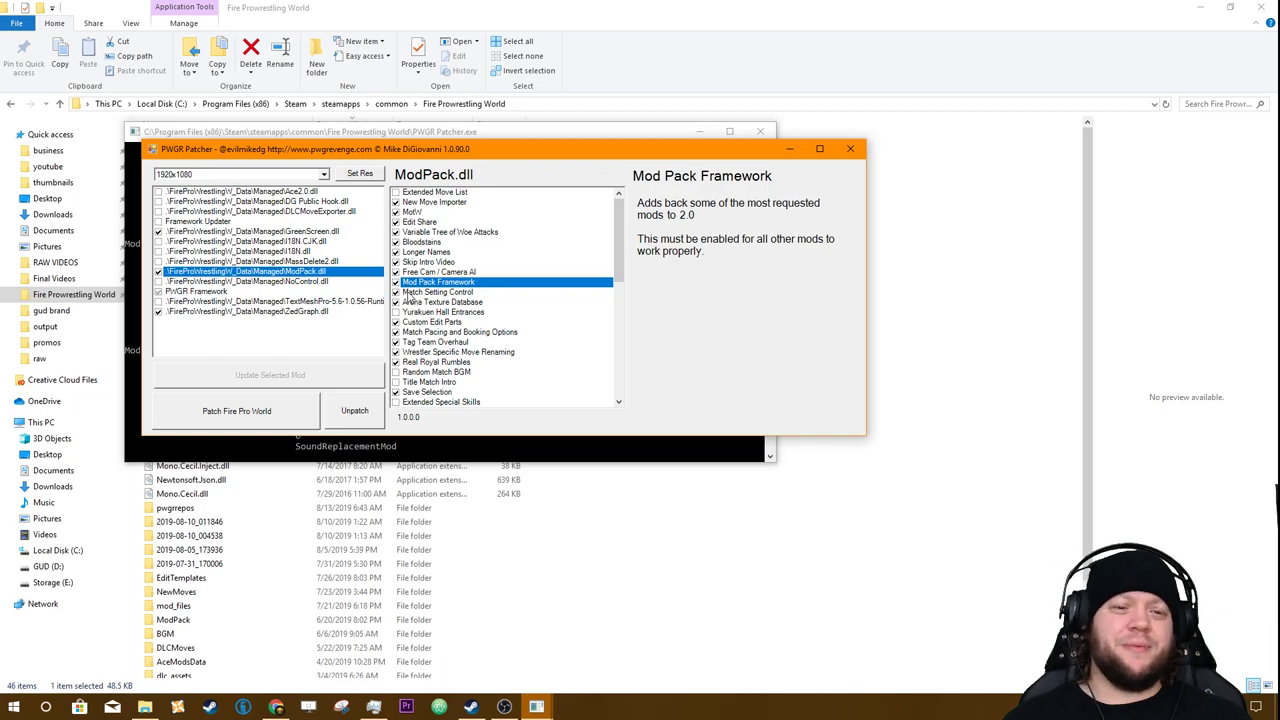
pyautogui.click(416, 293)
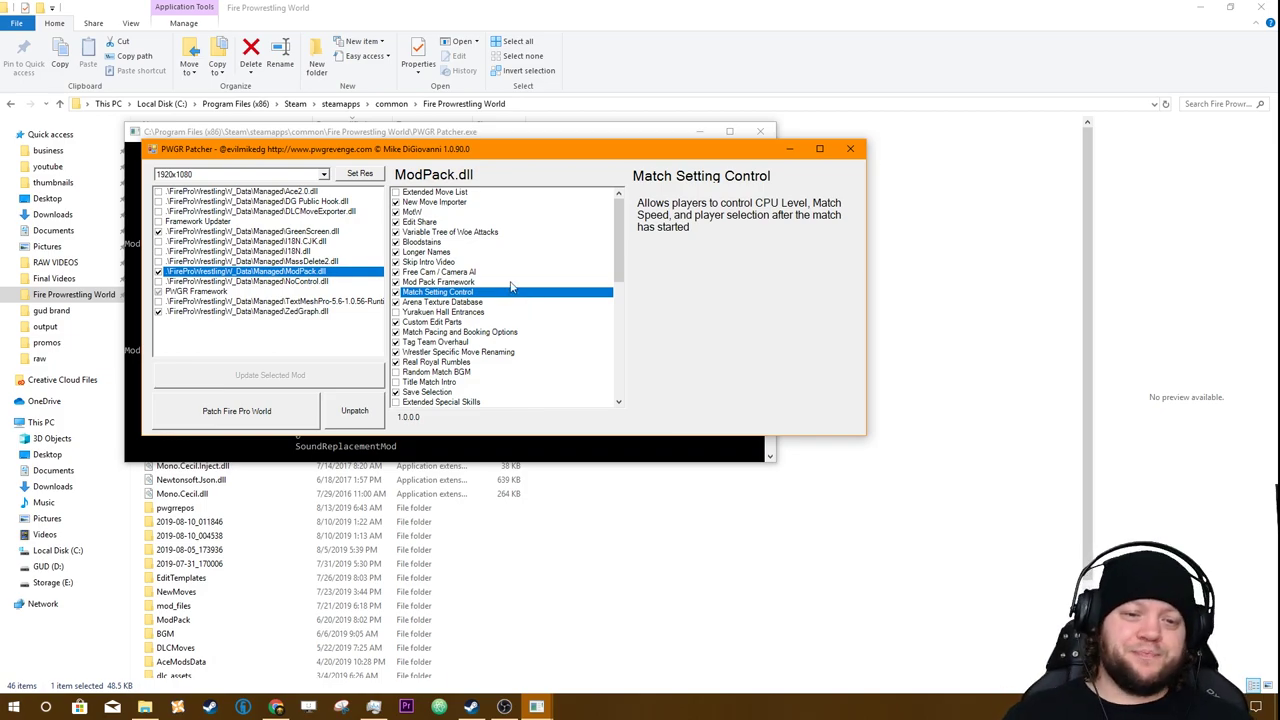
# Read the descriptions of the ModPack.dll options from Arena Texture Database through Extended Special Skills
pyautogui.click(484, 302)
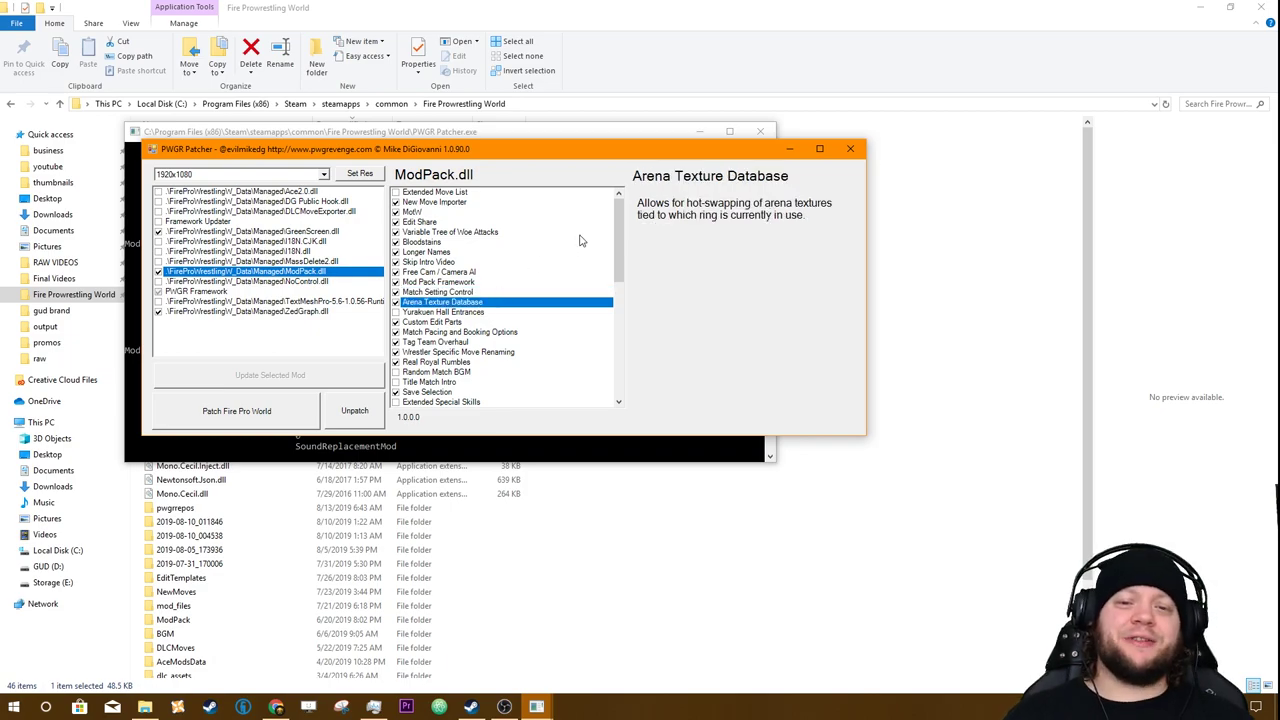
pyautogui.click(495, 314)
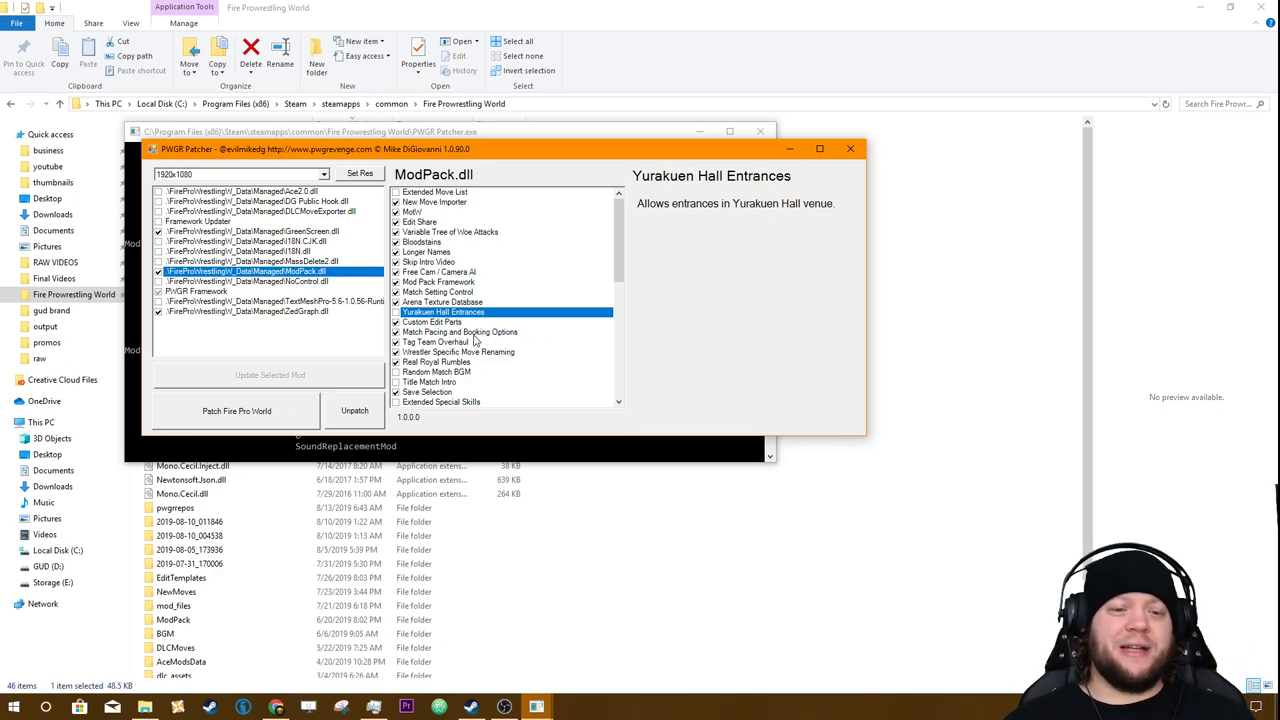
pyautogui.click(460, 323)
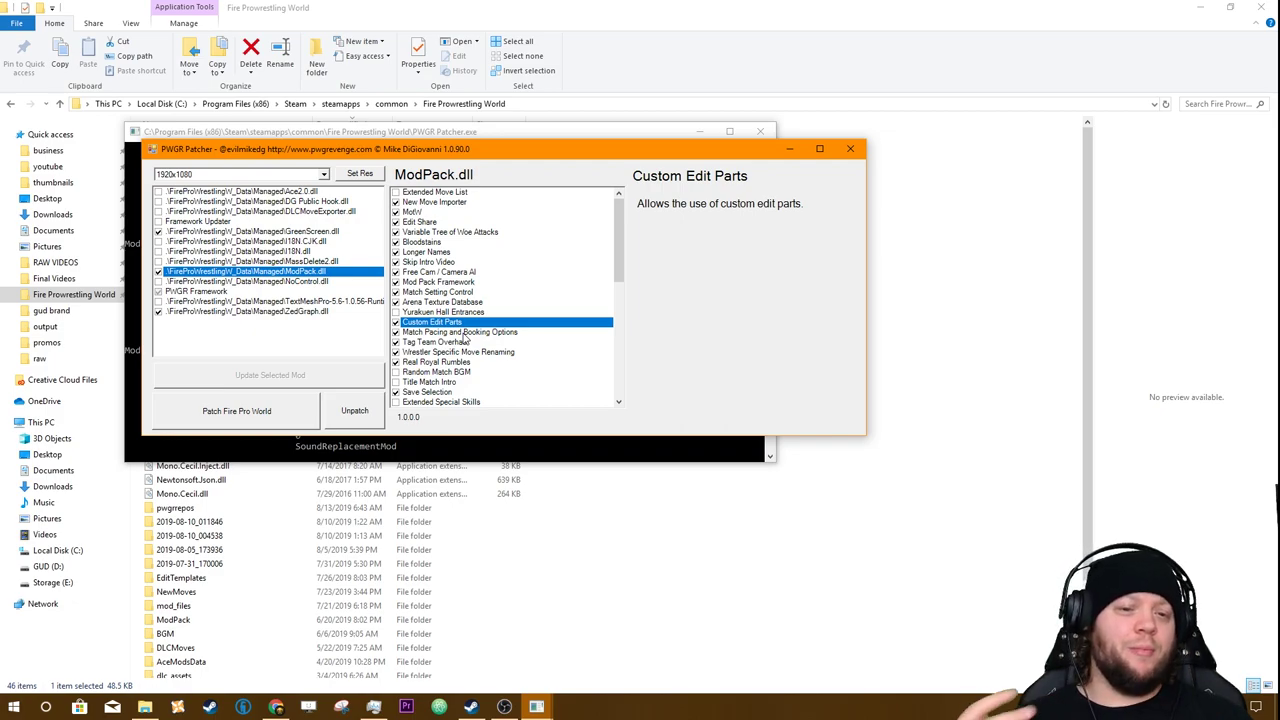
pyautogui.click(463, 333)
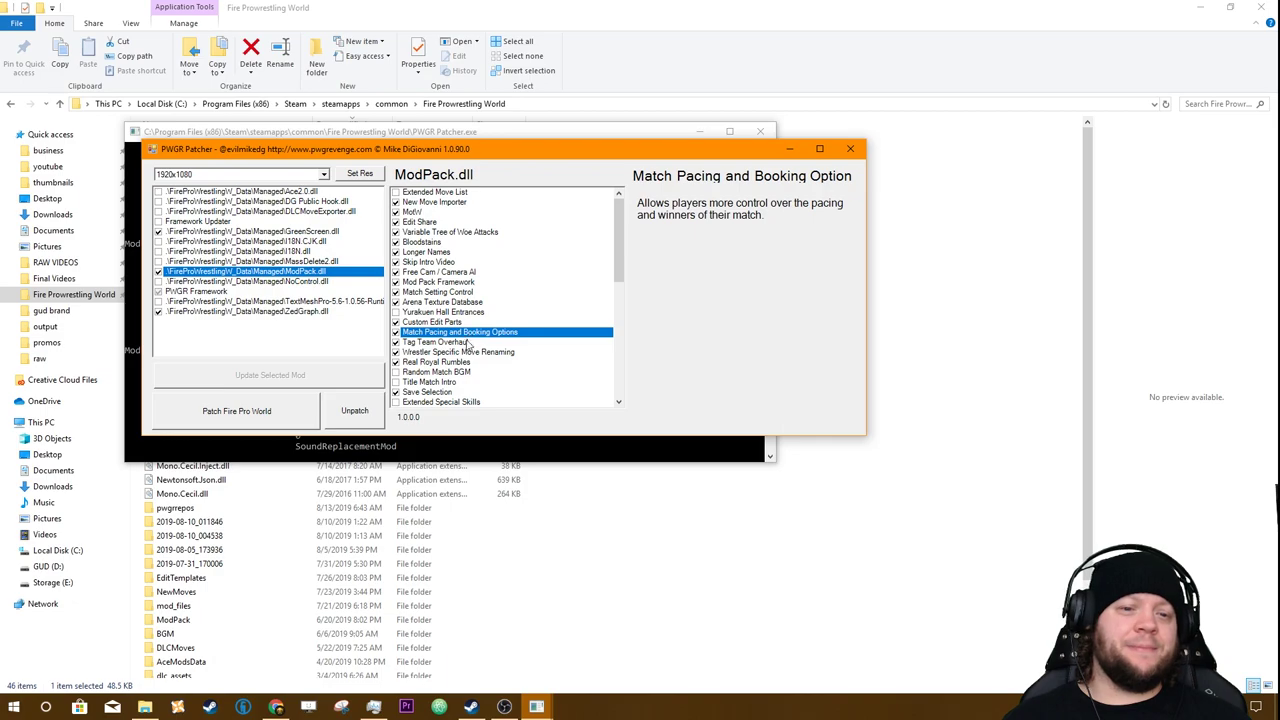
pyautogui.click(457, 343)
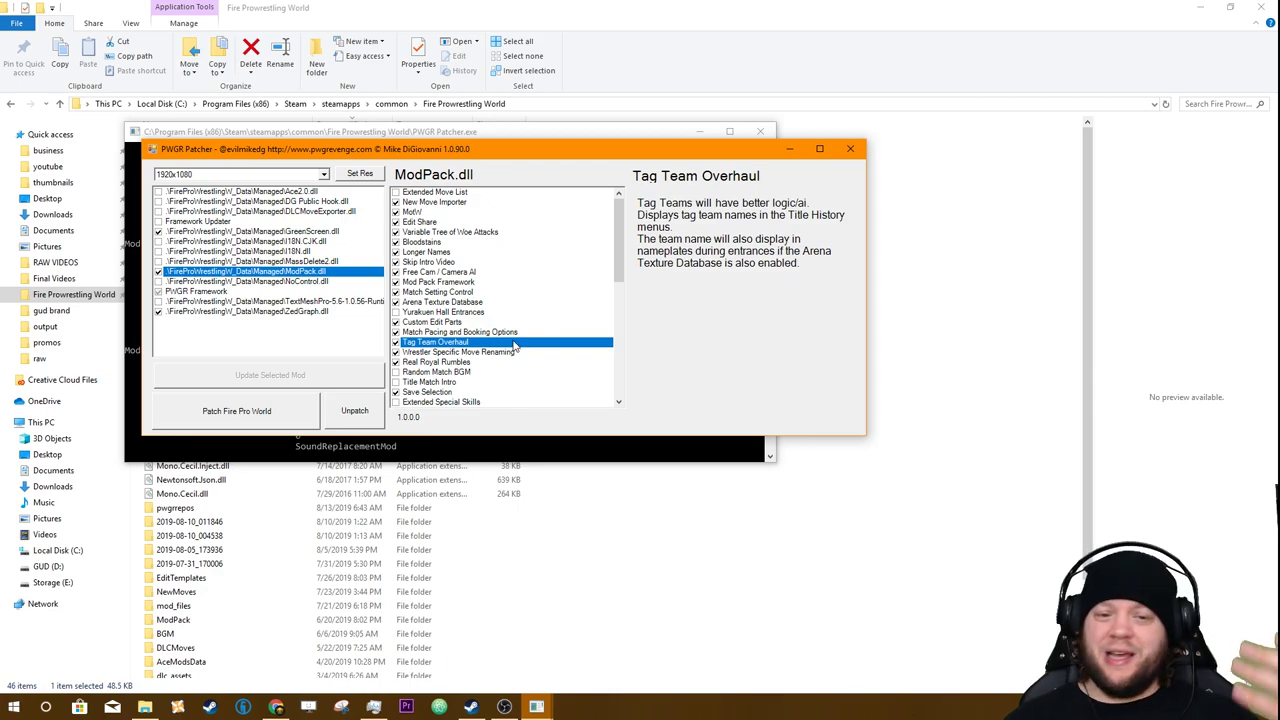
pyautogui.click(483, 352)
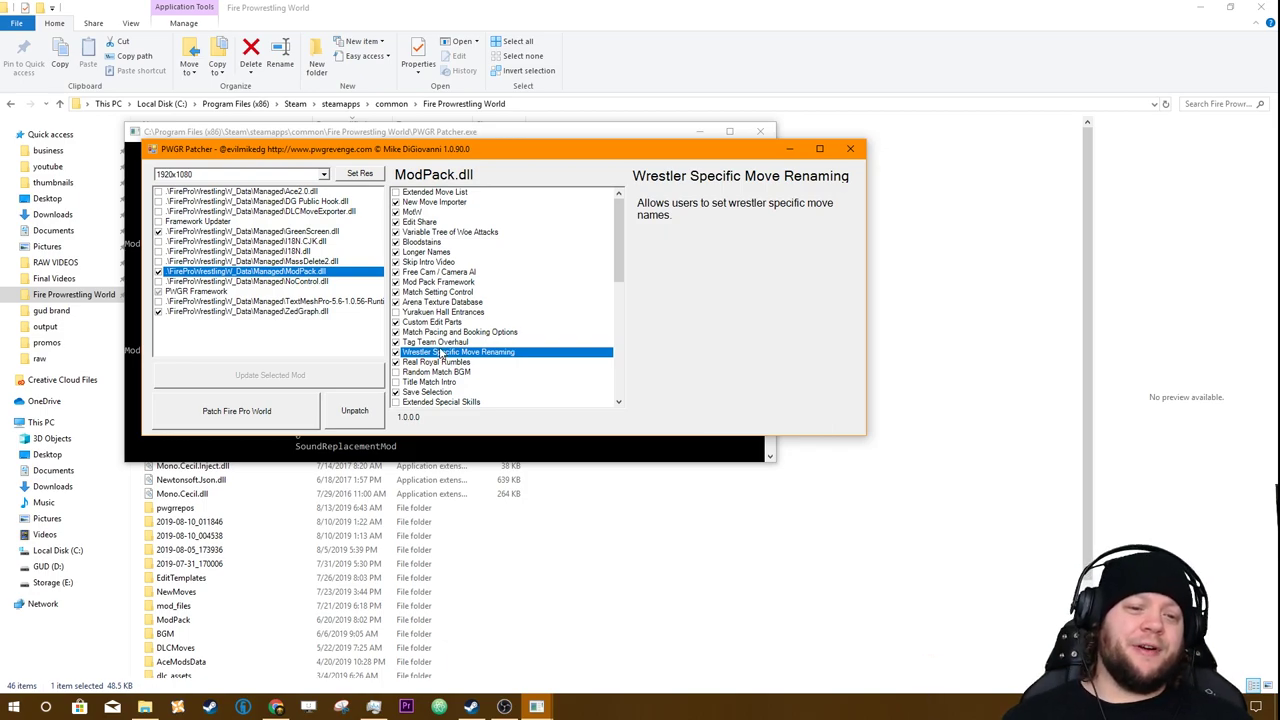
pyautogui.click(439, 364)
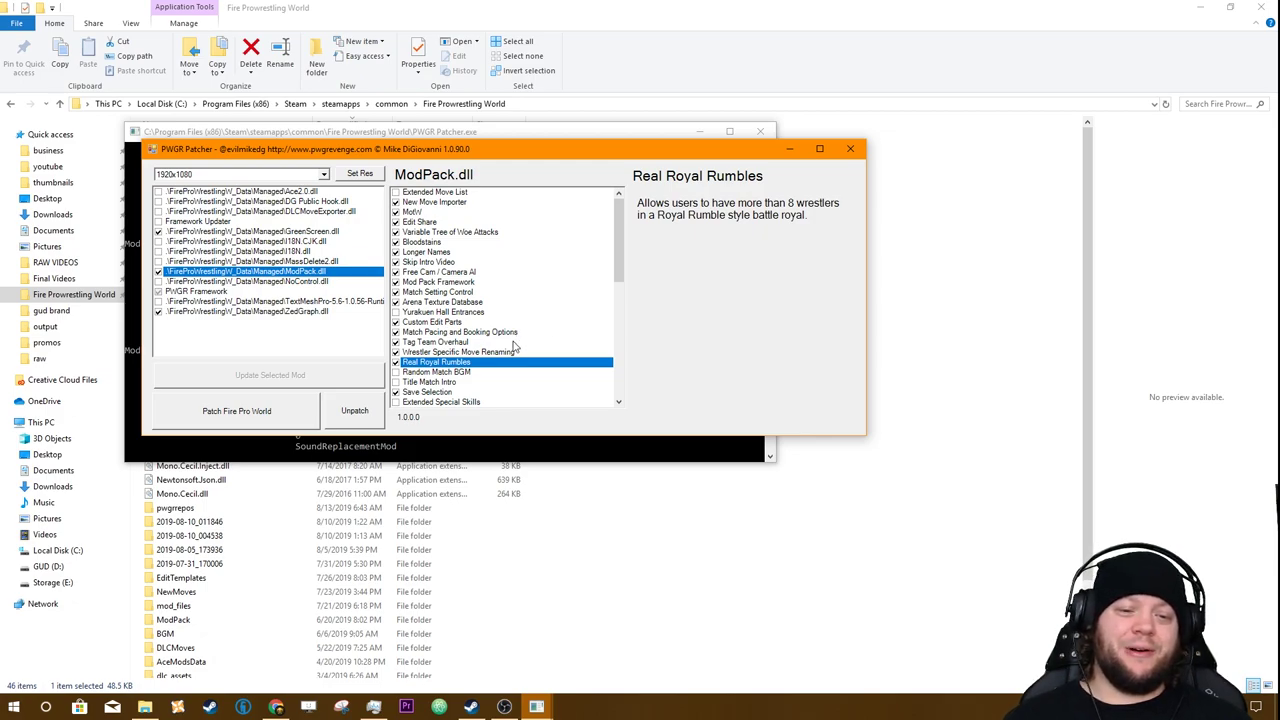
pyautogui.scroll(-1, 510, 350)
pyautogui.click(437, 344)
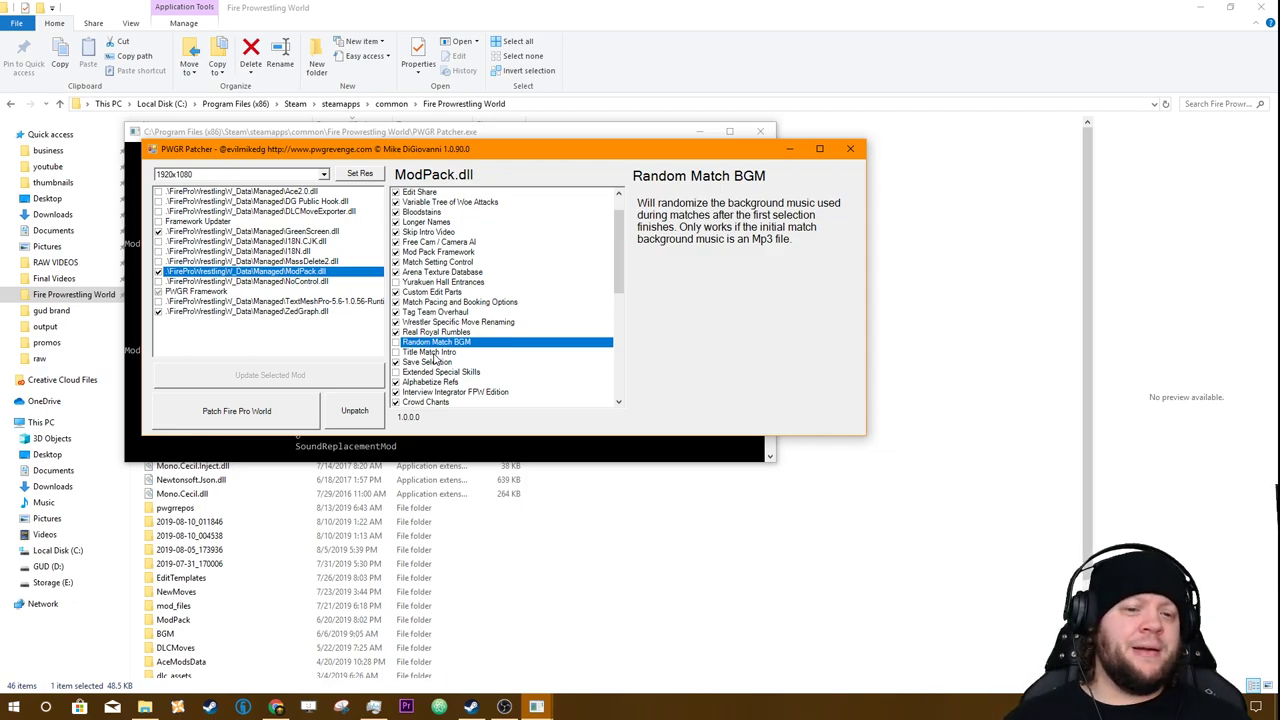
pyautogui.click(434, 354)
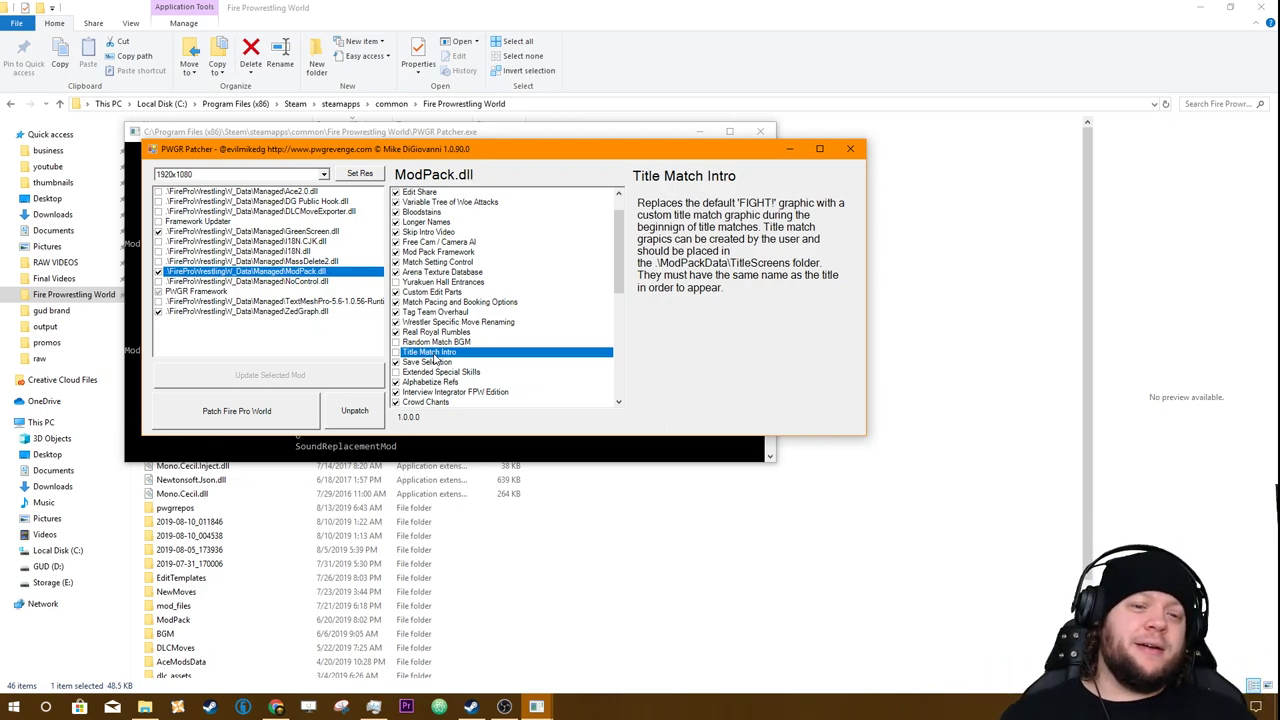
pyautogui.click(448, 362)
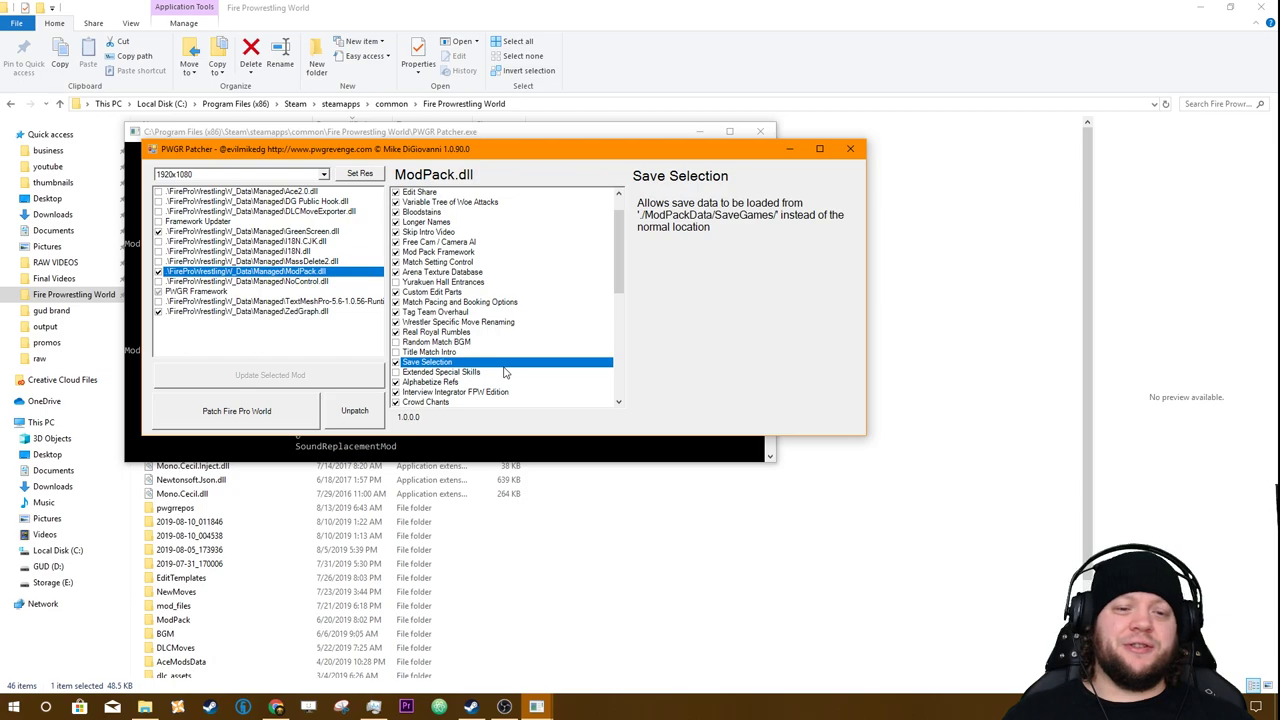
pyautogui.click(482, 372)
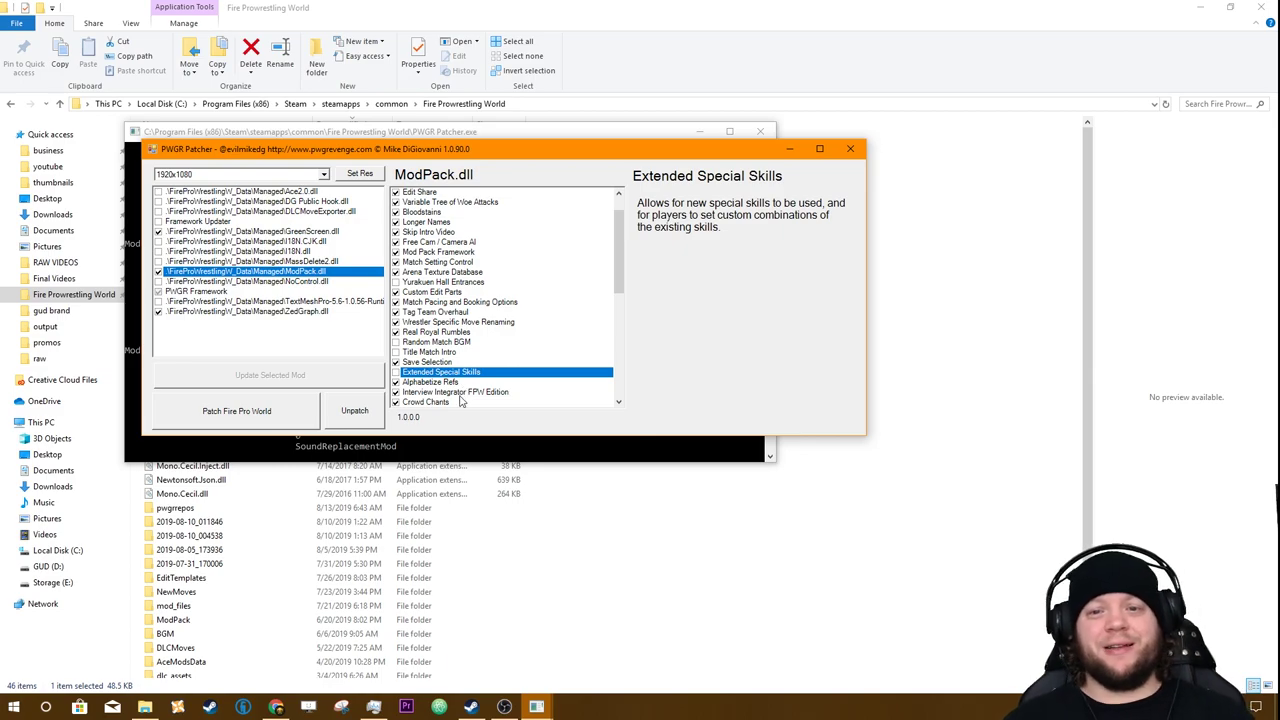
# Read the descriptions of the ModPack.dll options from Alphabetize Refs through Fire Promoter Options
pyautogui.scroll(-4, 475, 380)
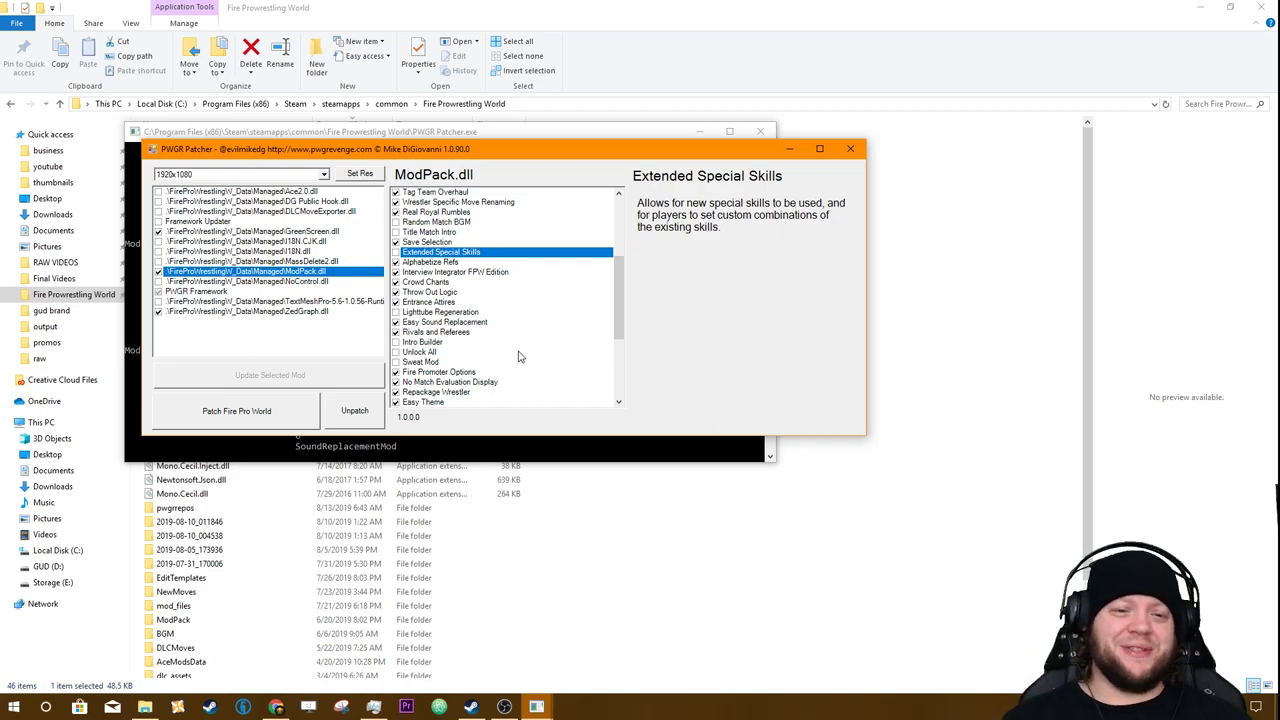
pyautogui.click(465, 263)
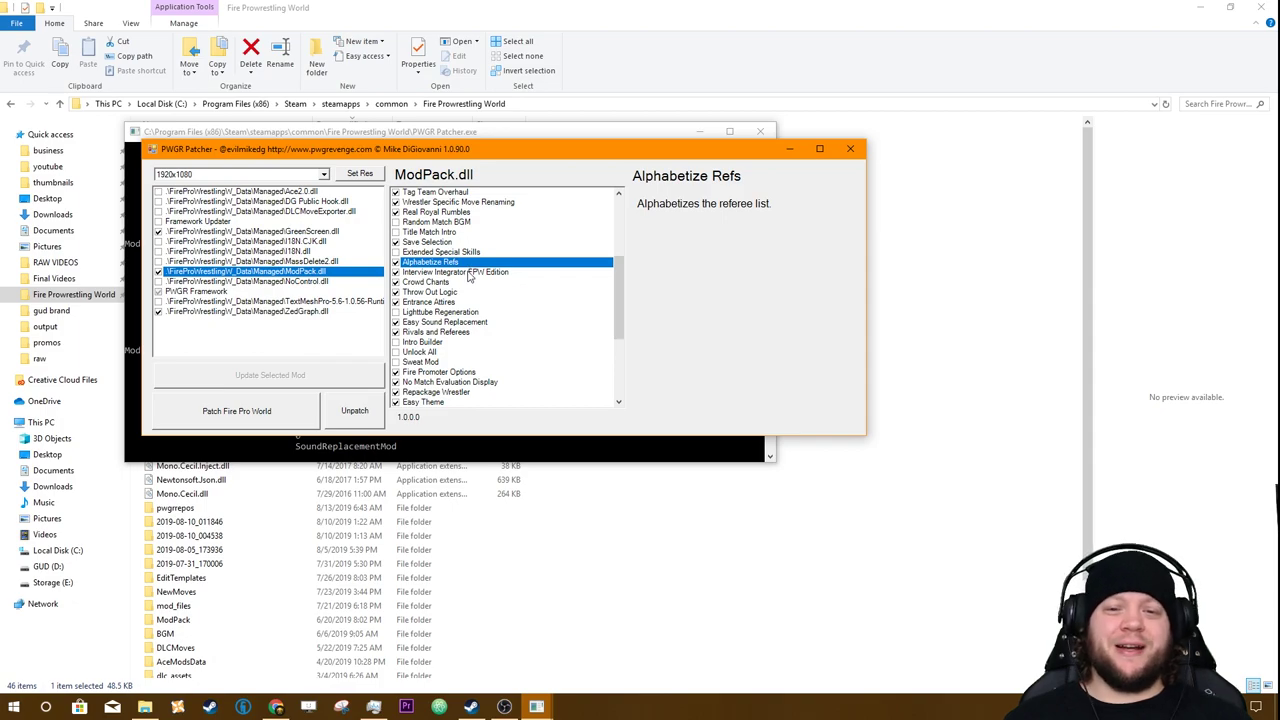
pyautogui.click(479, 274)
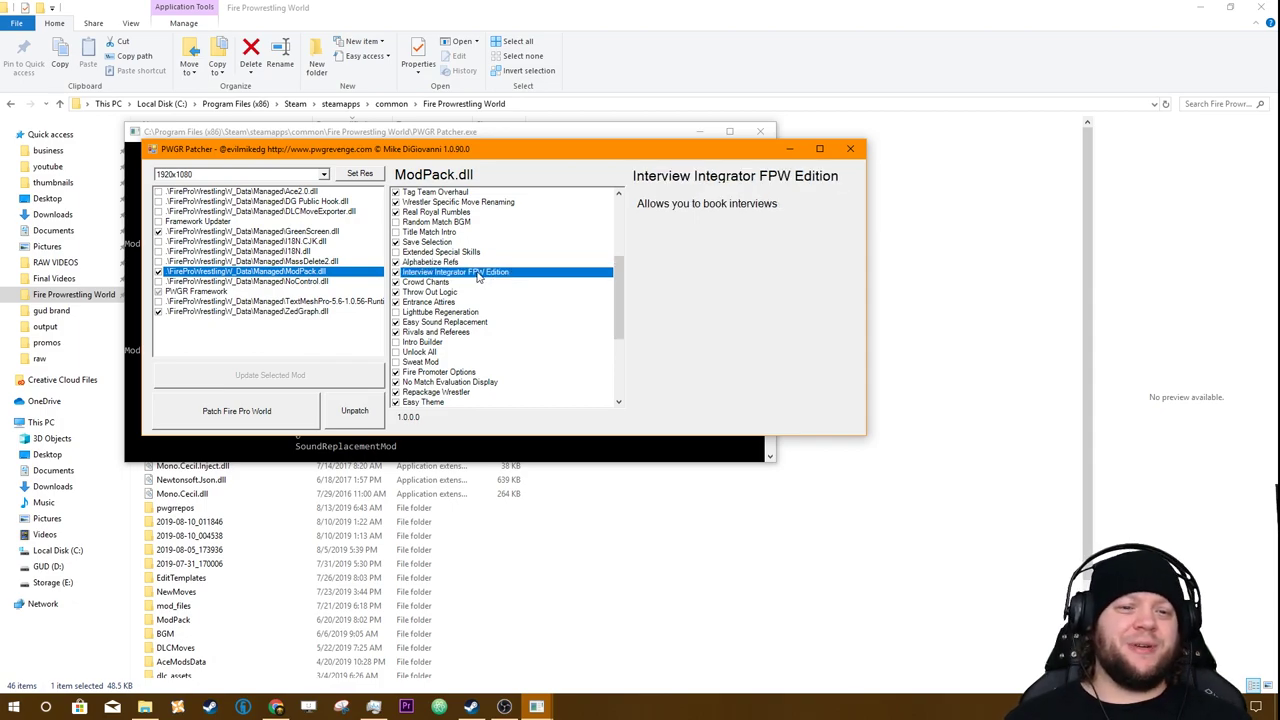
pyautogui.click(464, 284)
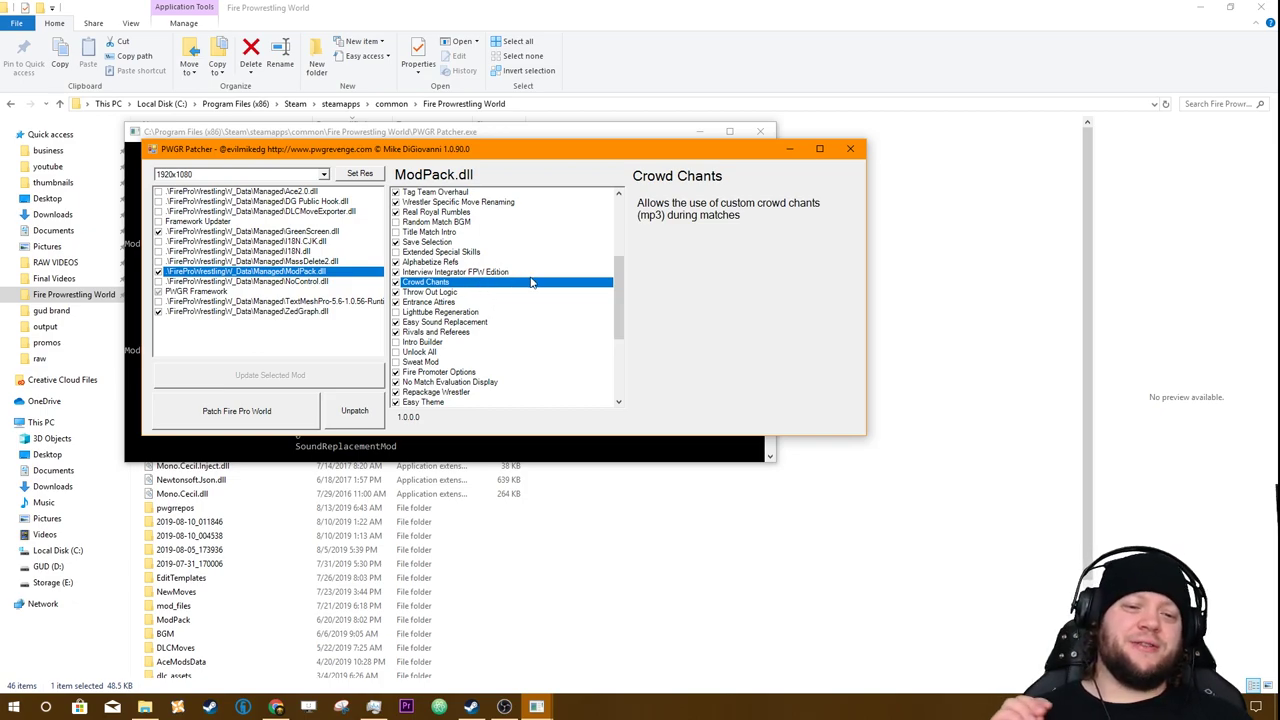
pyautogui.click(485, 293)
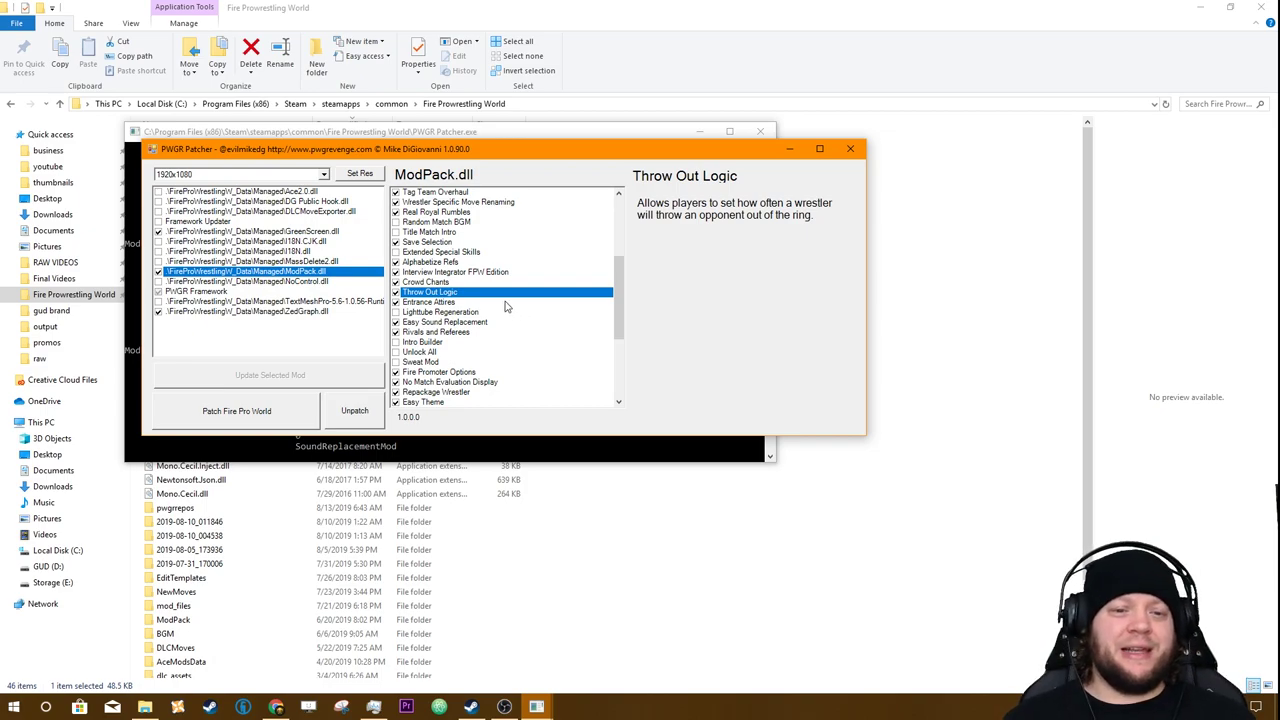
pyautogui.click(506, 303)
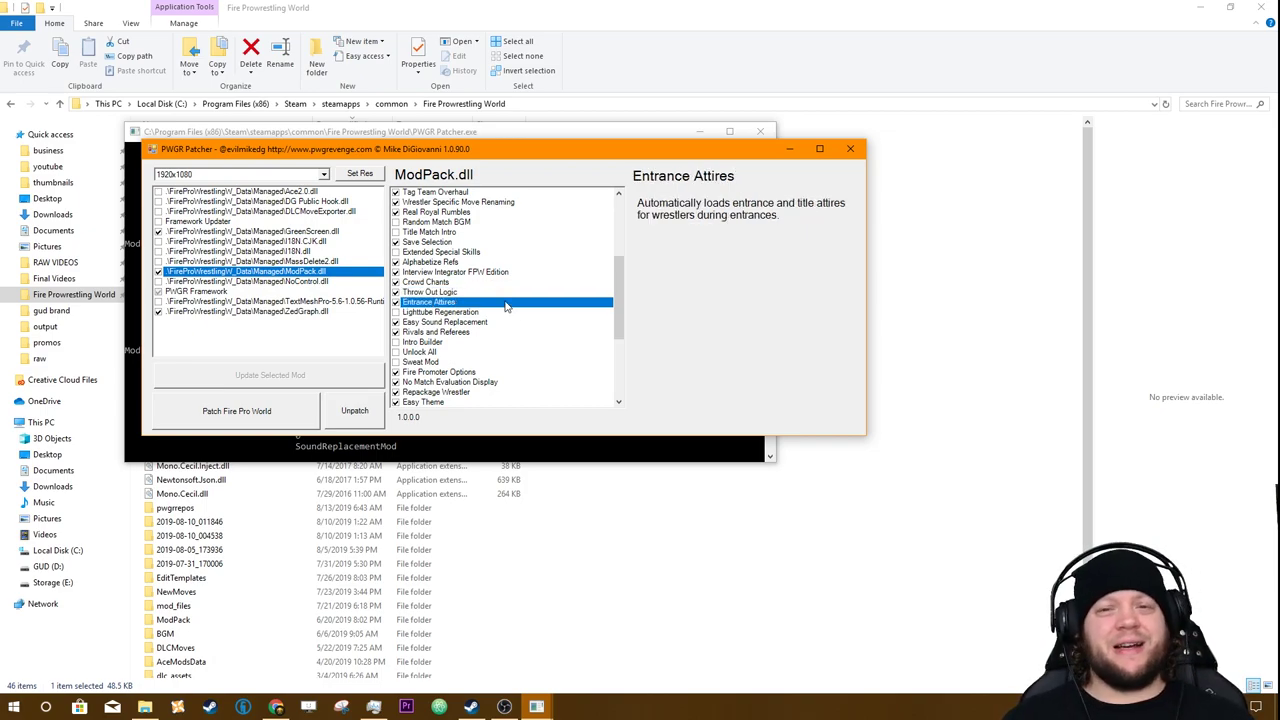
pyautogui.click(510, 315)
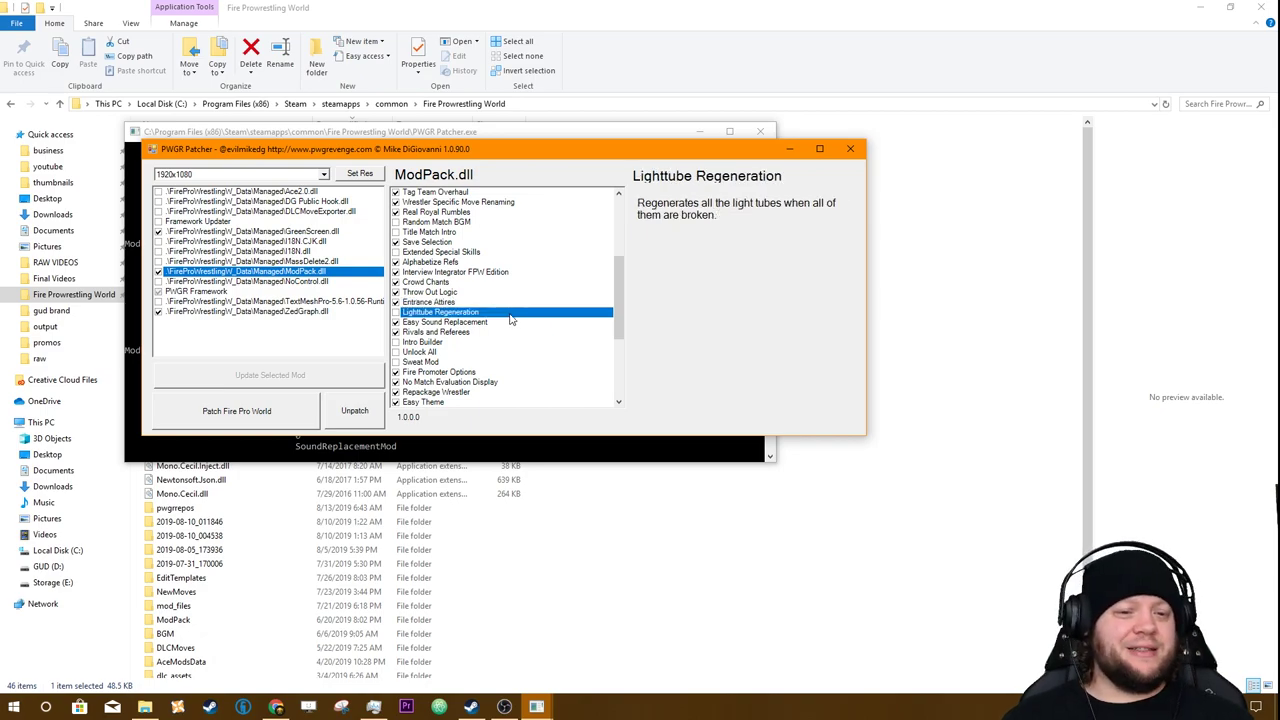
pyautogui.click(514, 324)
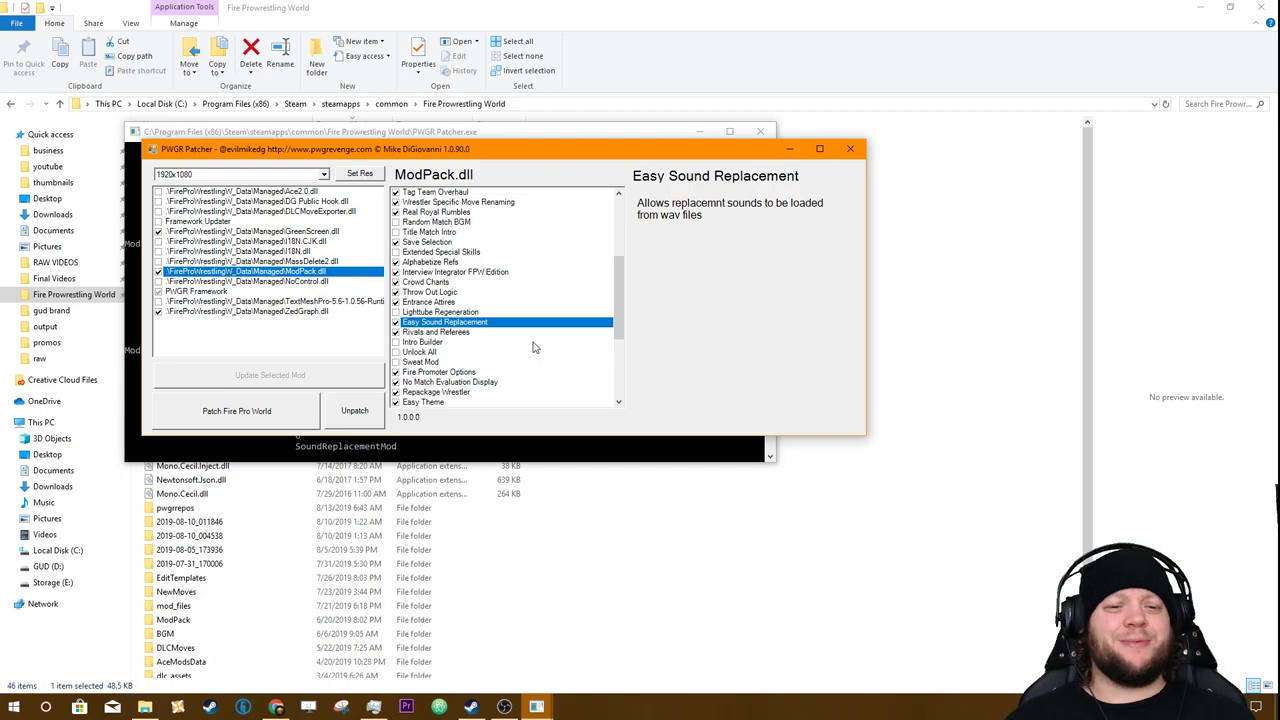
pyautogui.click(424, 334)
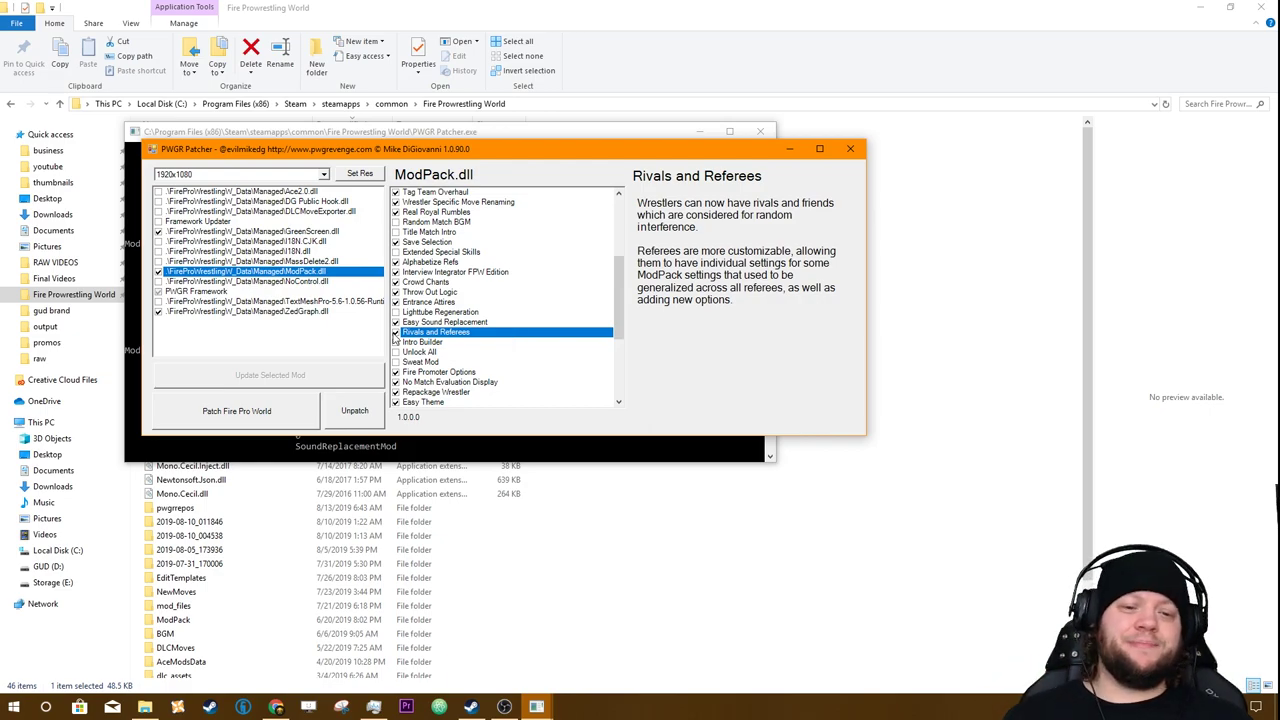
pyautogui.click(421, 344)
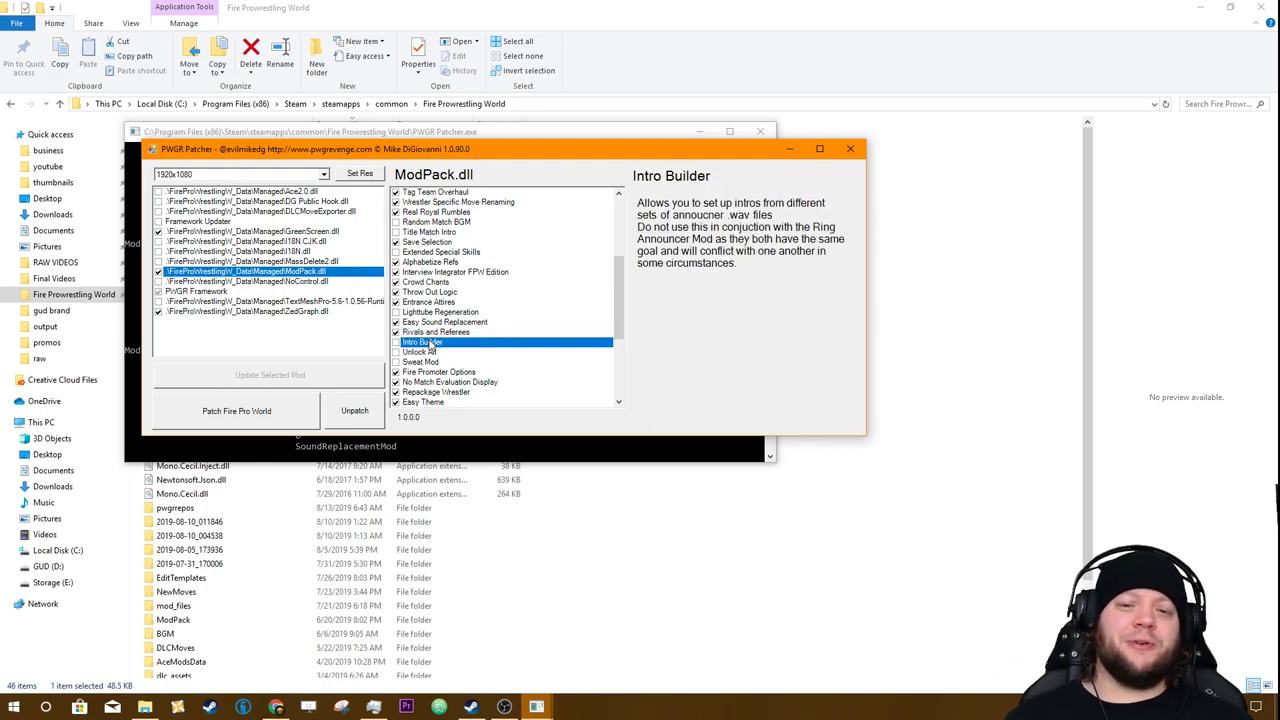
pyautogui.click(490, 354)
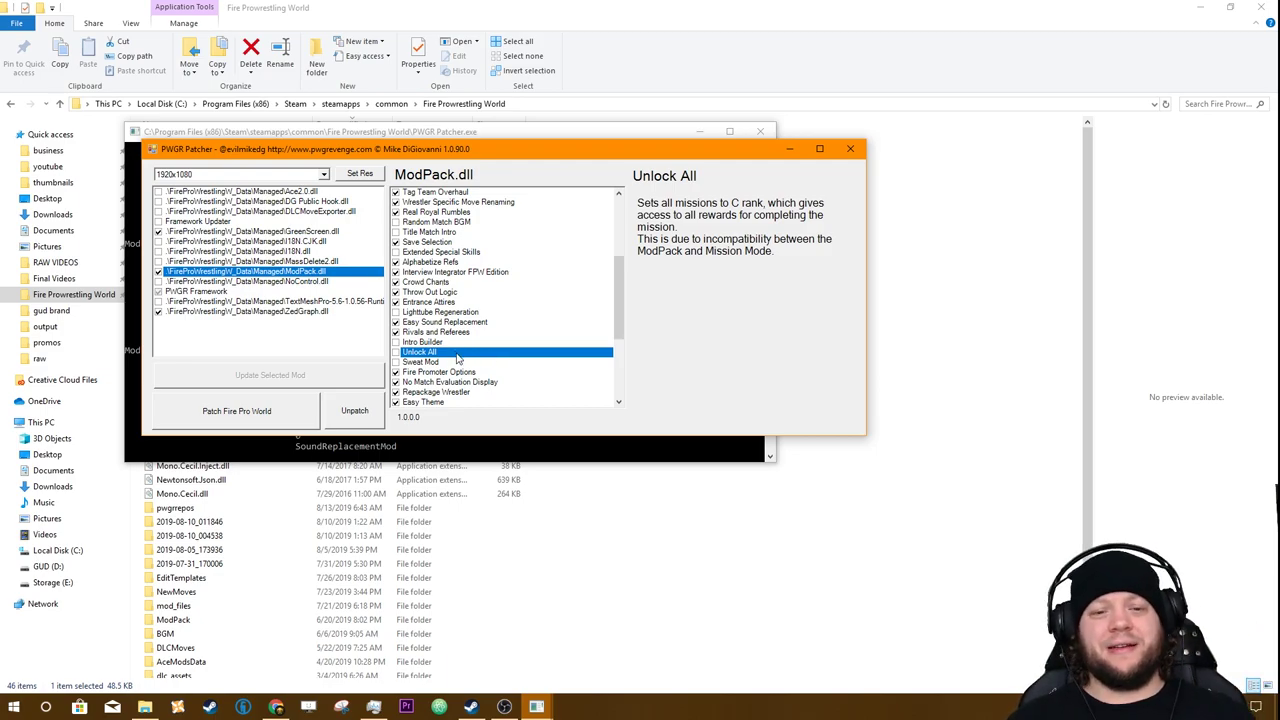
pyautogui.click(463, 363)
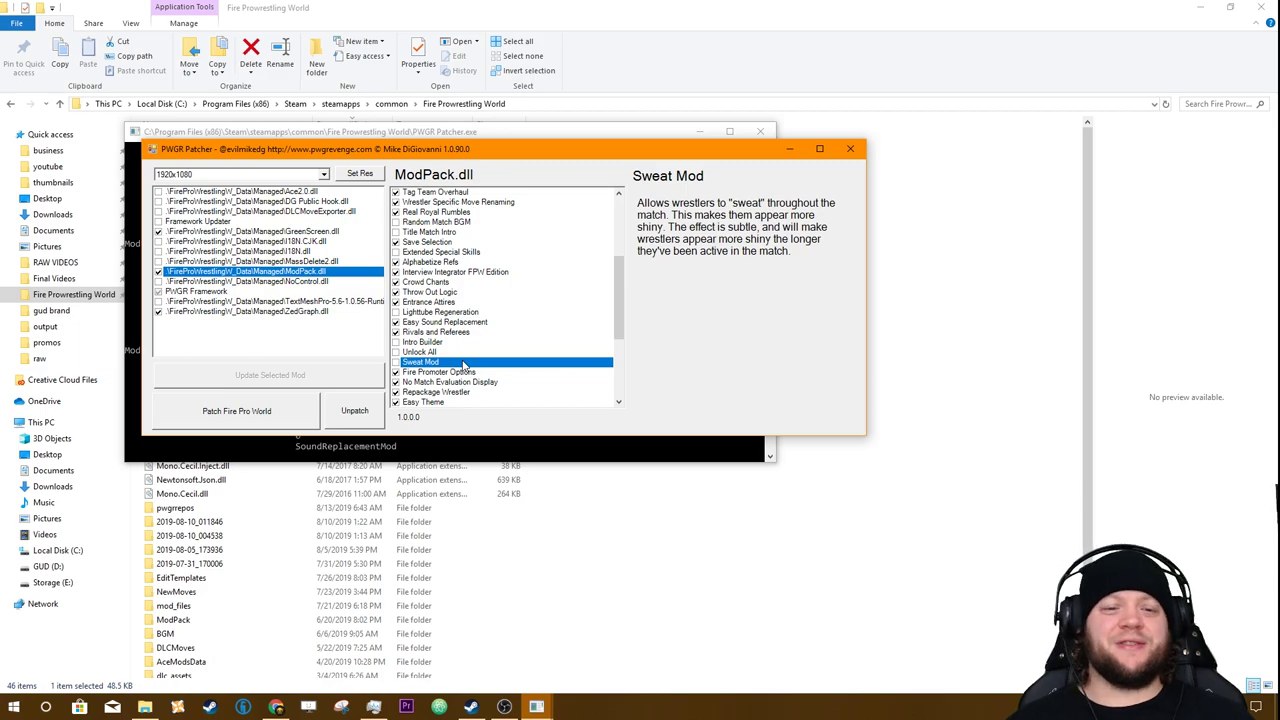
pyautogui.click(474, 373)
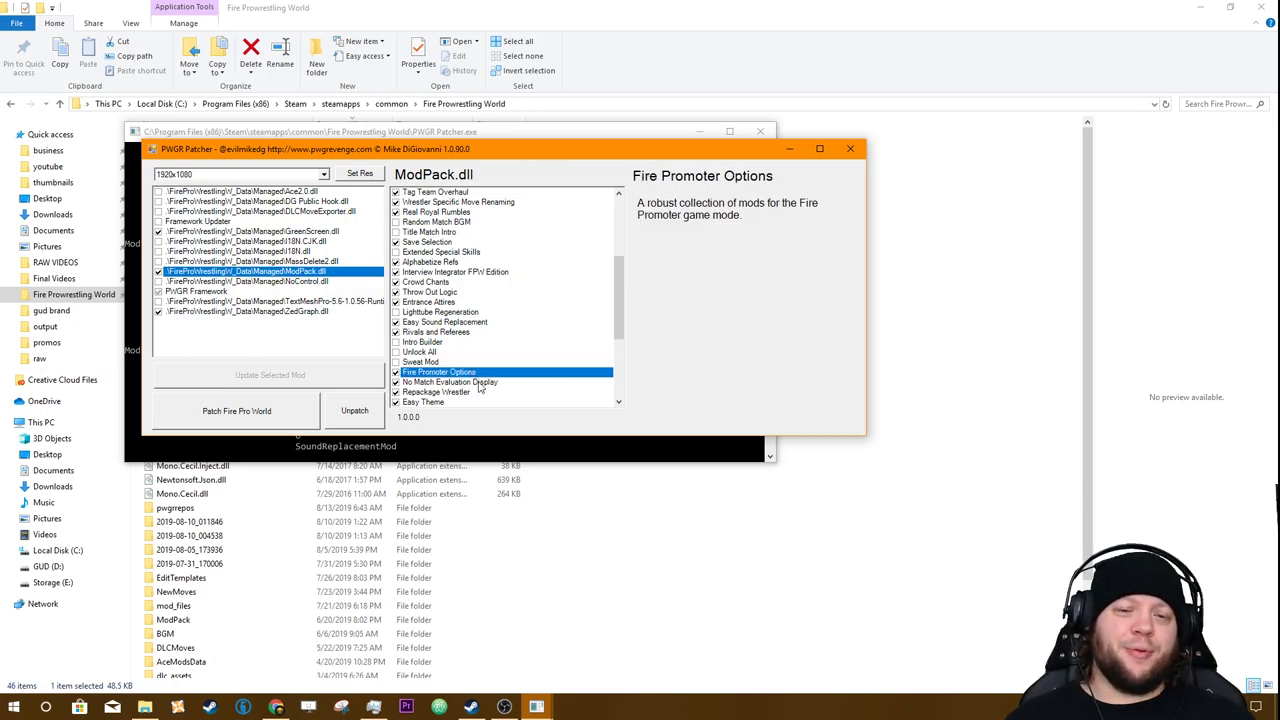
# Read the descriptions of the ModPack.dll options from No Match Evaluation Display through Manager Entrances
pyautogui.scroll(-5, 546, 354)
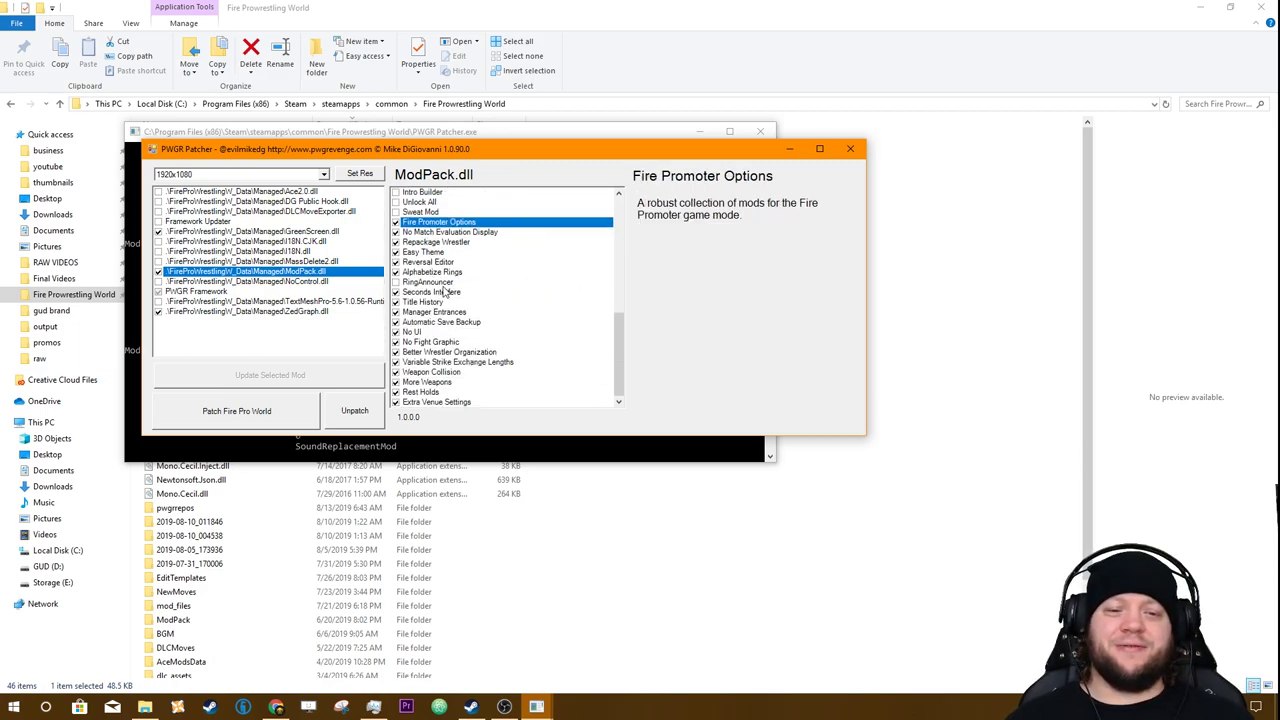
pyautogui.click(452, 233)
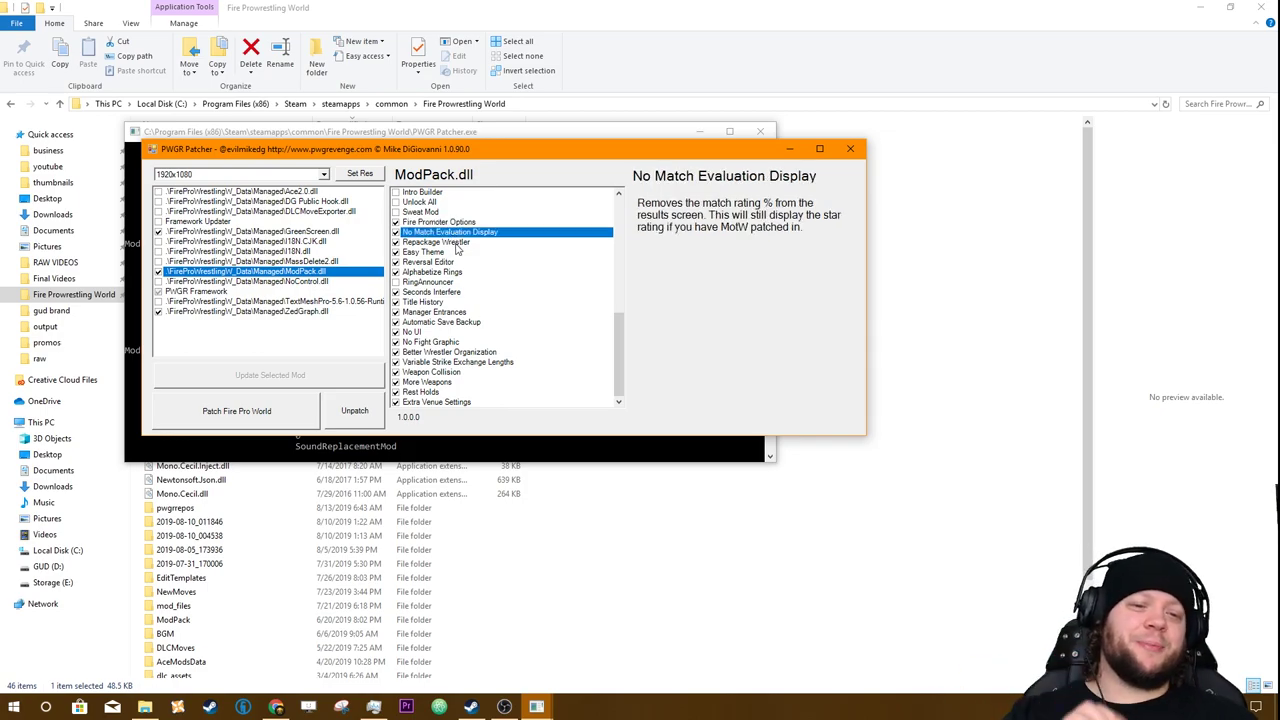
pyautogui.click(449, 242)
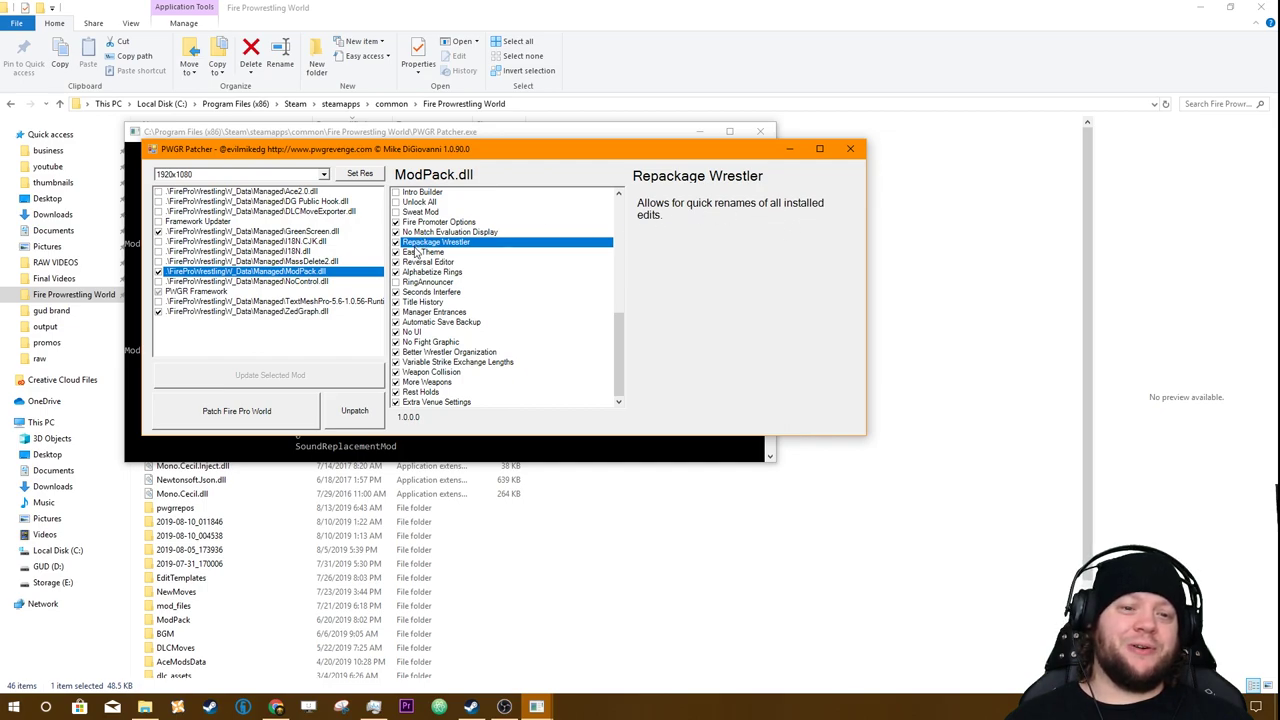
pyautogui.click(420, 253)
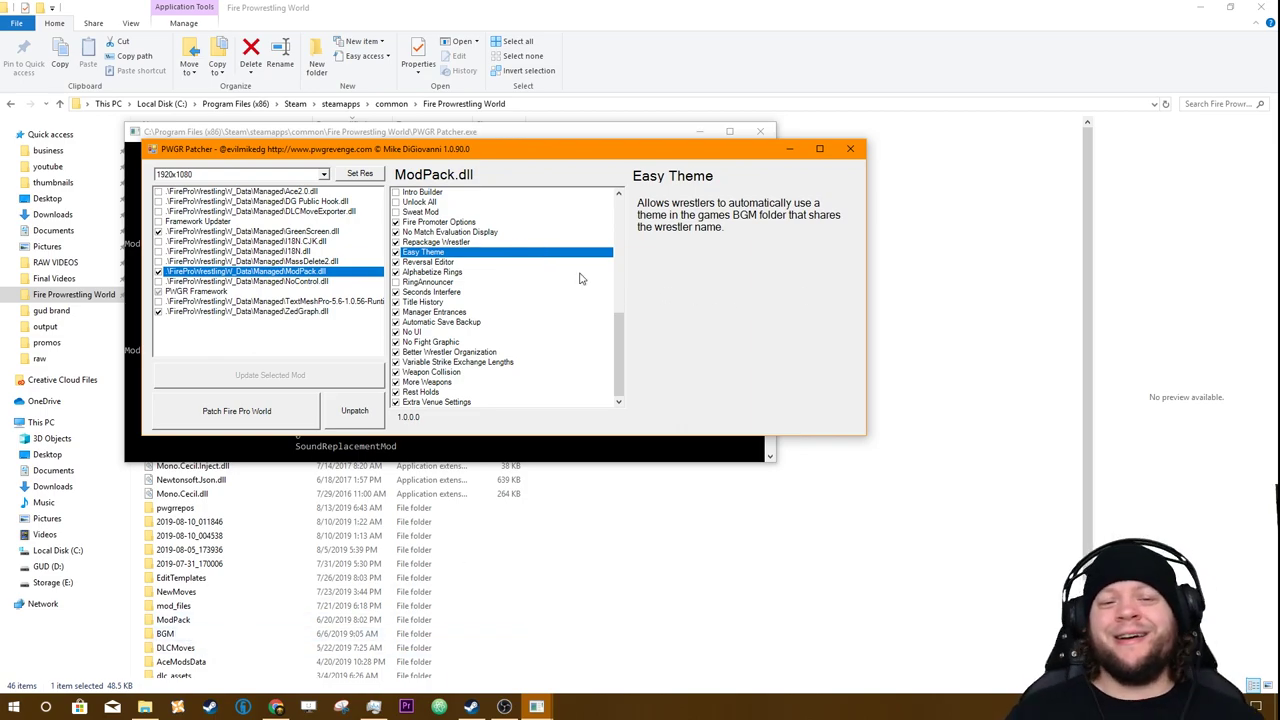
pyautogui.click(543, 264)
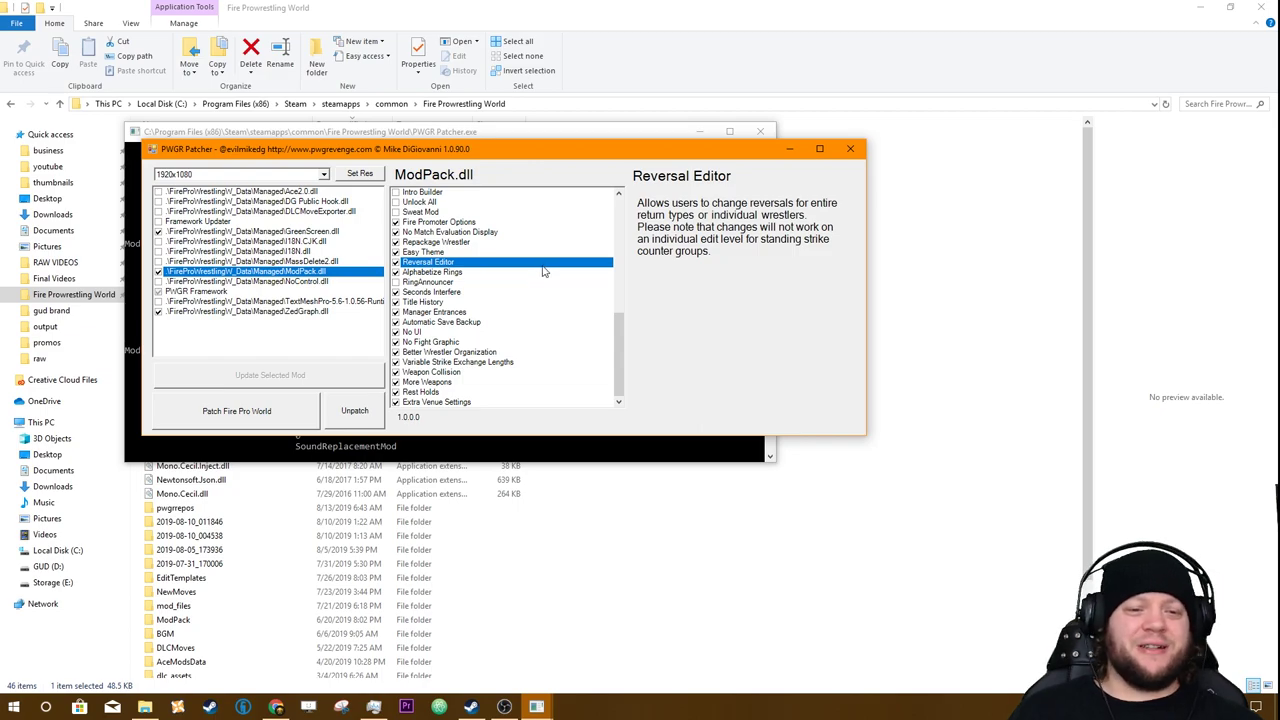
pyautogui.click(482, 274)
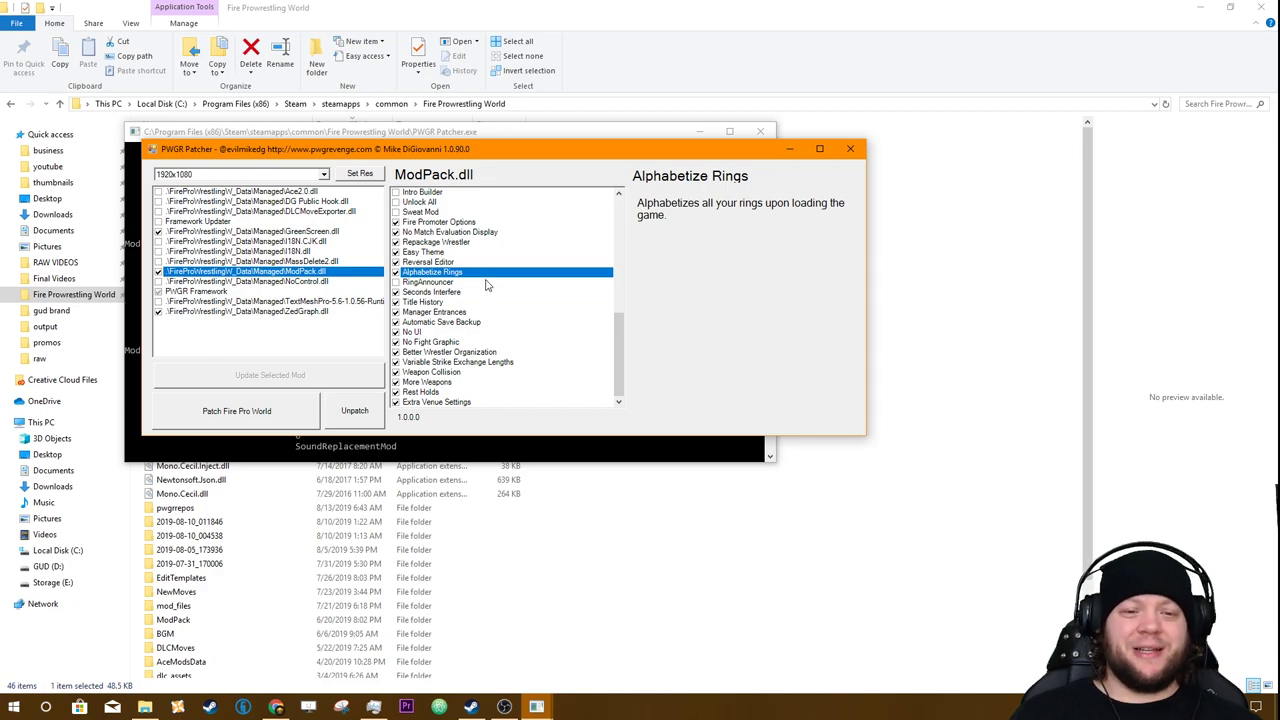
pyautogui.click(486, 283)
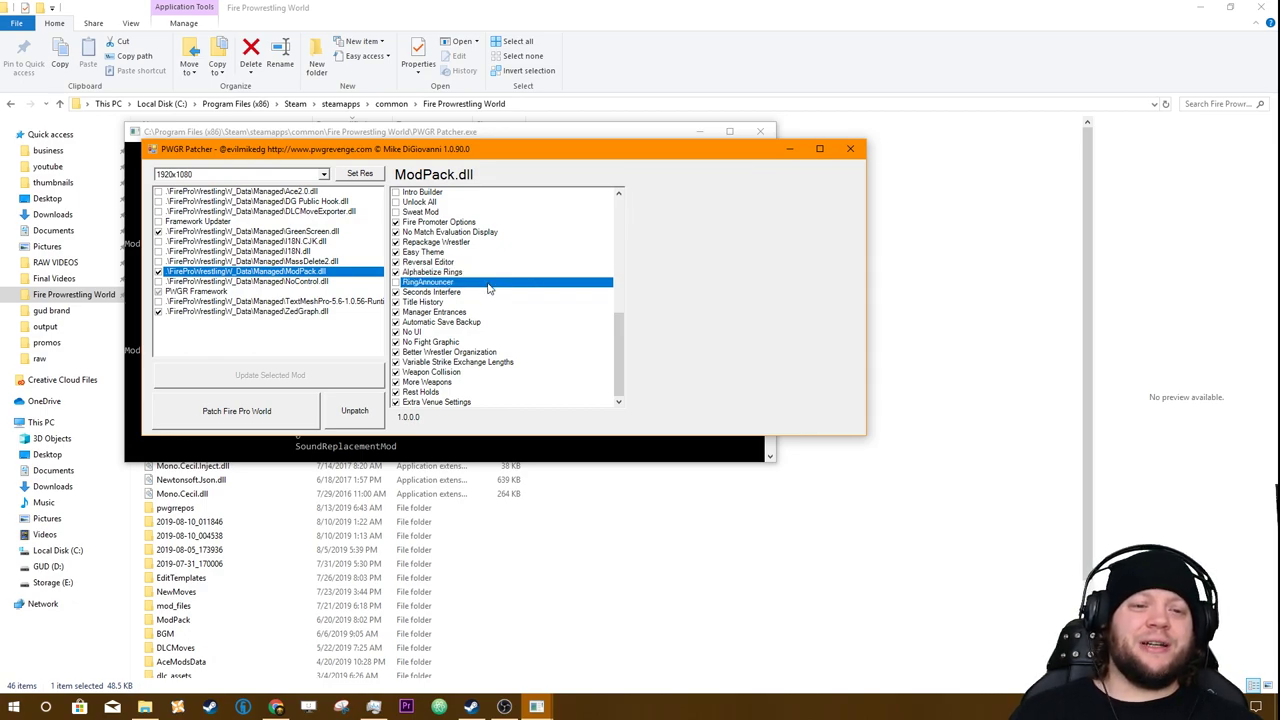
pyautogui.scroll(1, 490, 290)
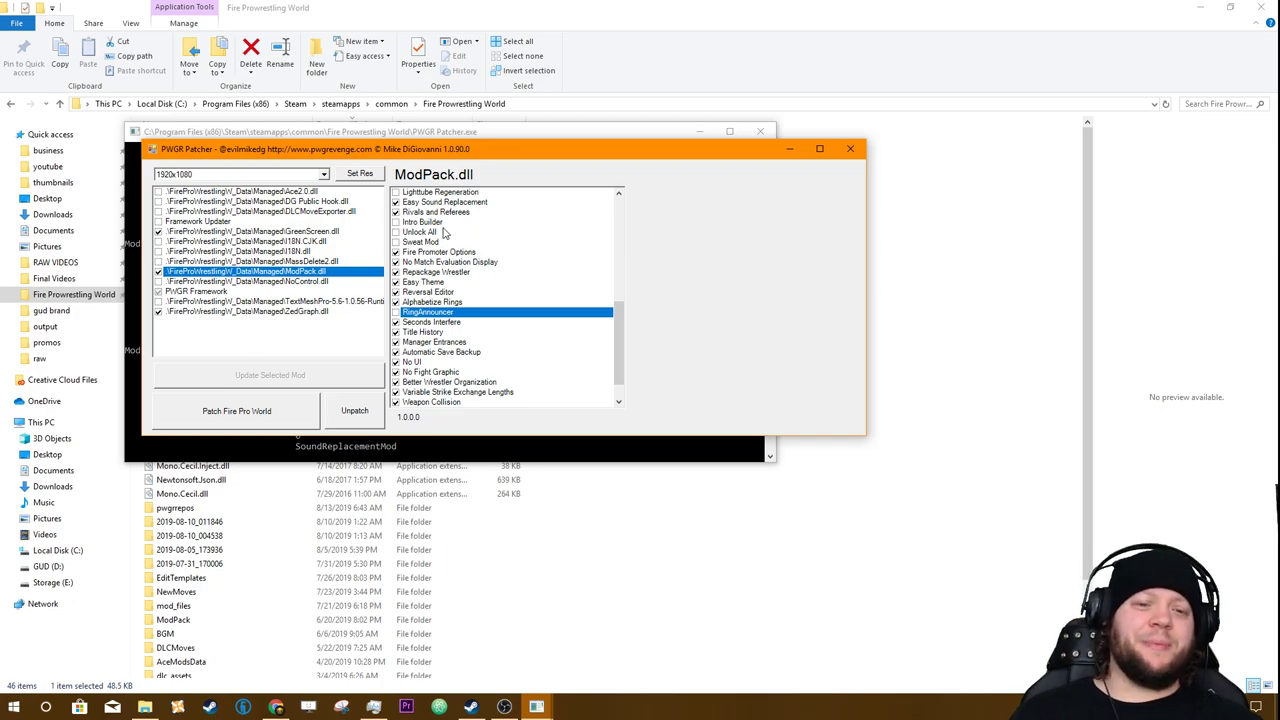
pyautogui.click(481, 324)
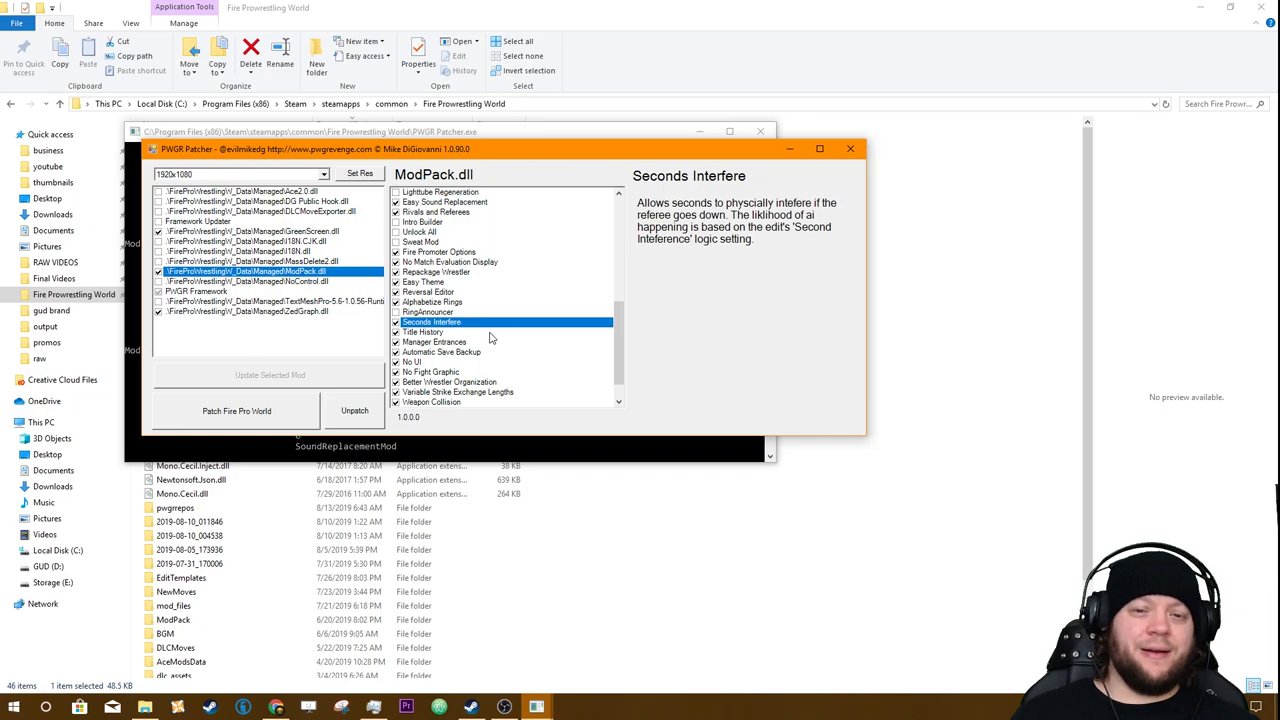
pyautogui.click(489, 333)
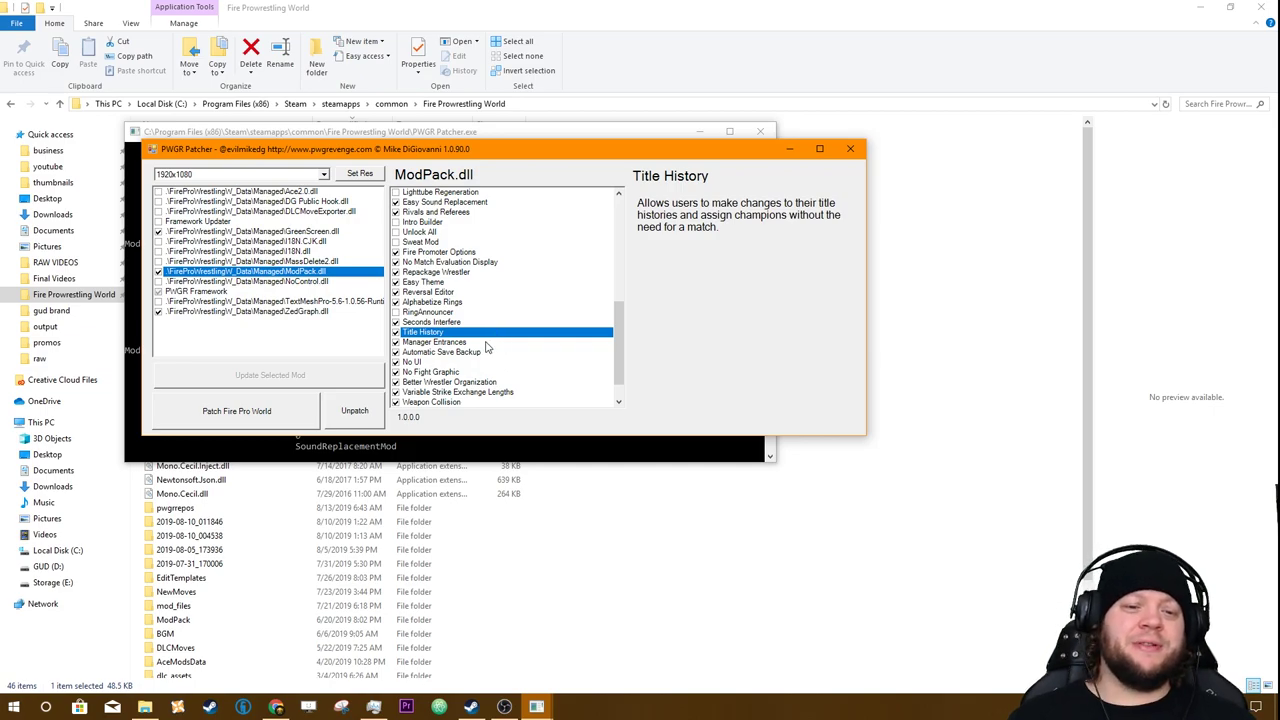
pyautogui.click(487, 344)
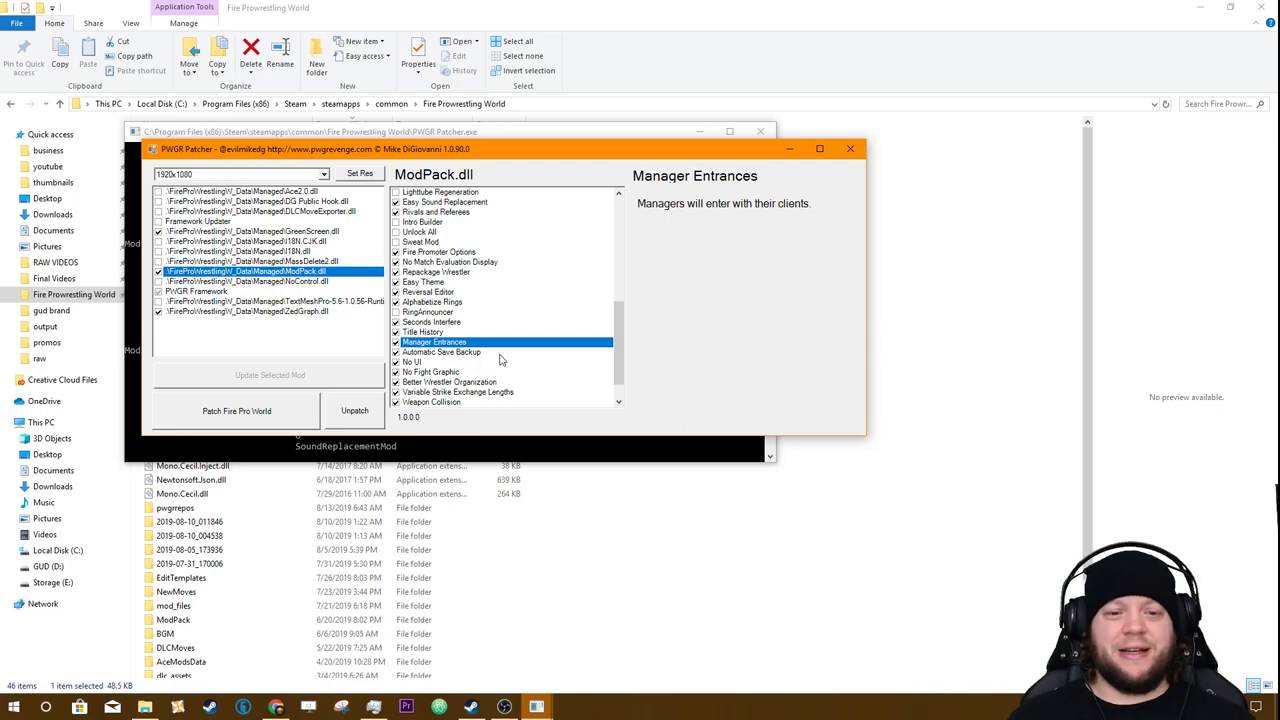
# Read the descriptions of the ModPack.dll options from Automatic Save Backup through Weapon Collision
pyautogui.click(495, 354)
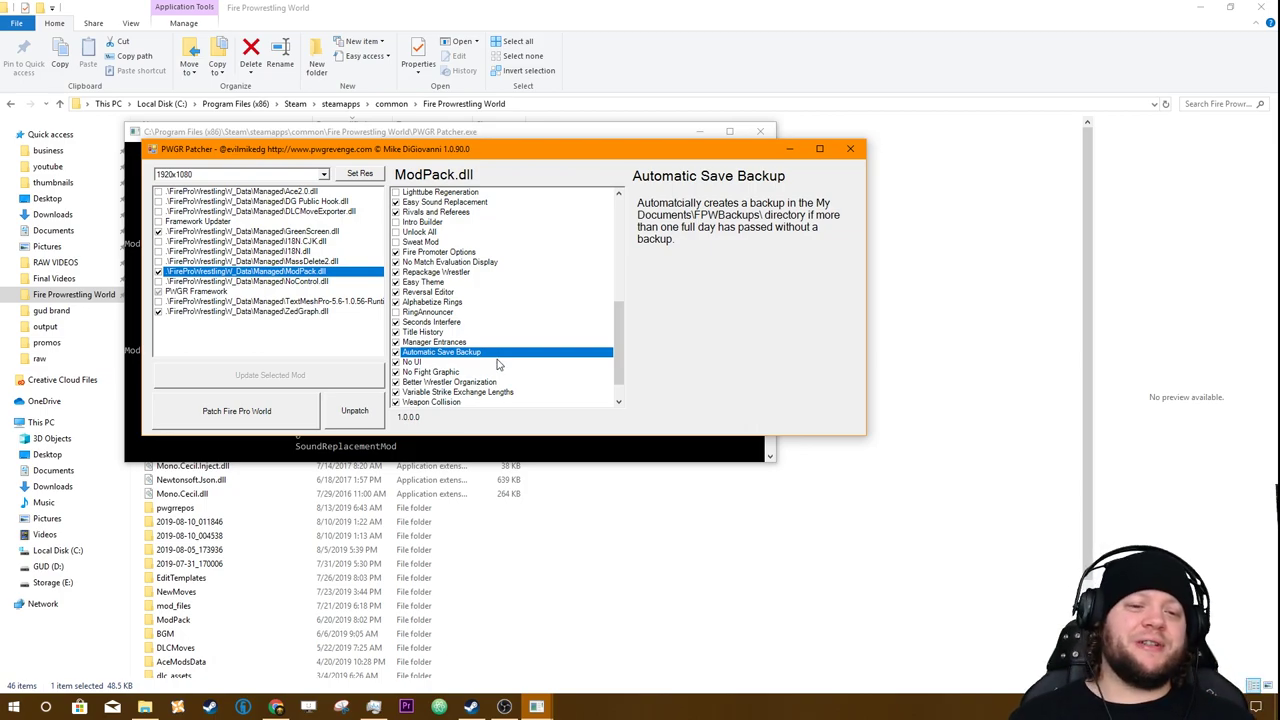
pyautogui.click(500, 363)
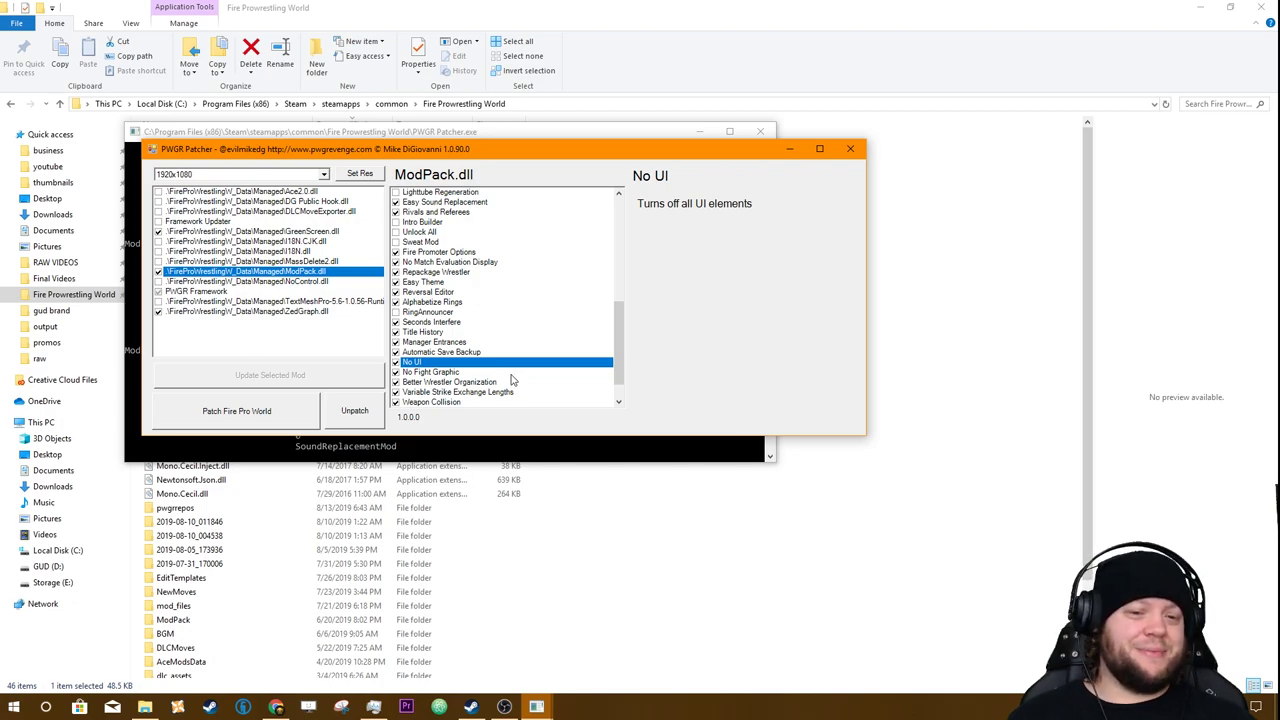
pyautogui.click(510, 373)
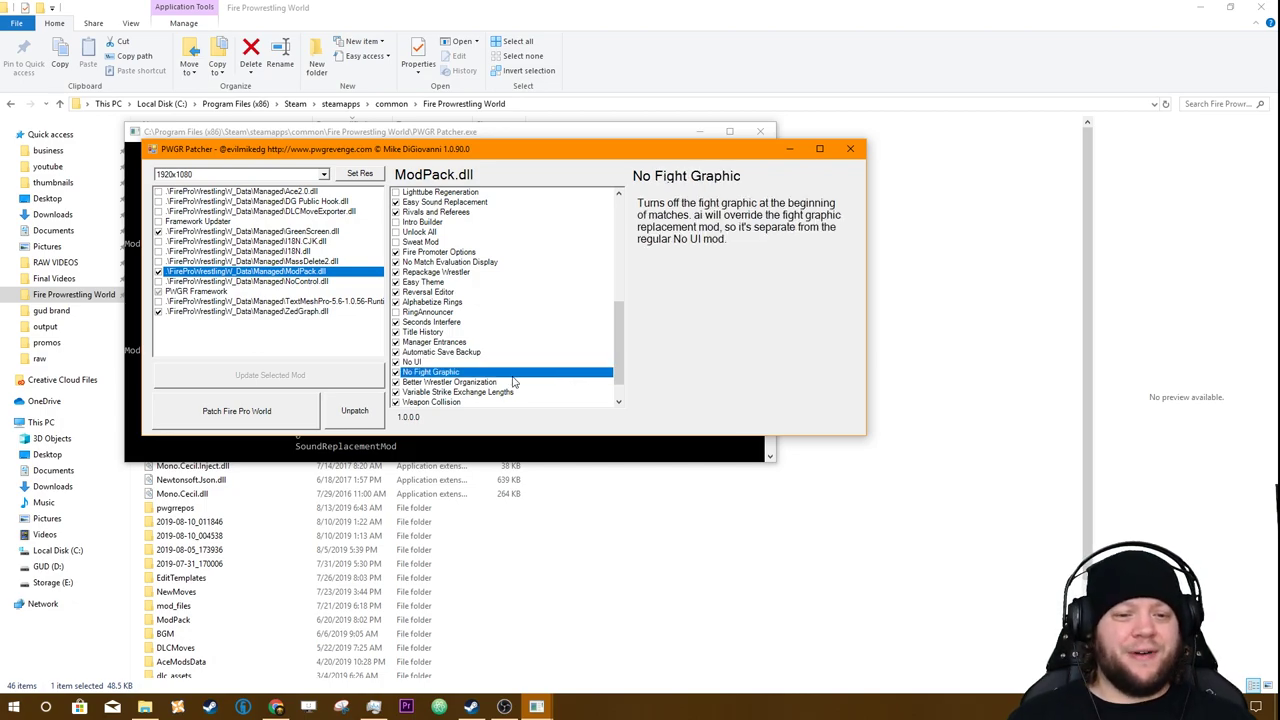
pyautogui.click(515, 384)
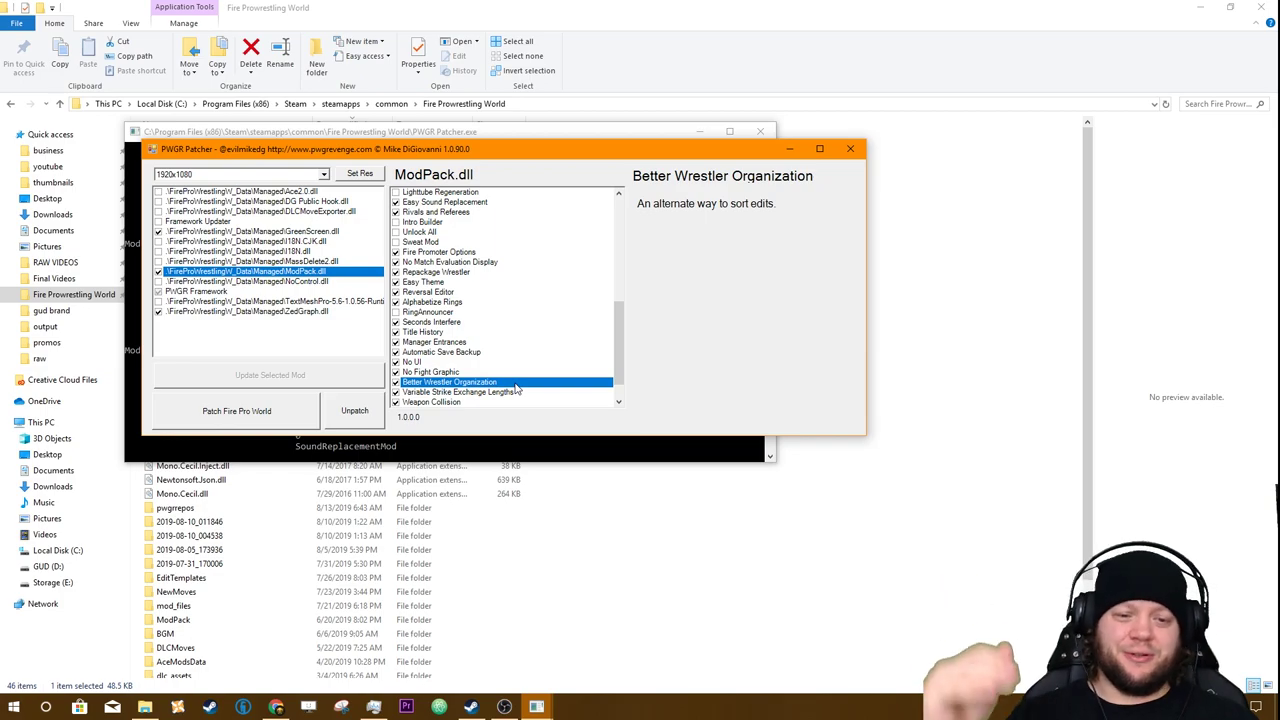
pyautogui.click(458, 396)
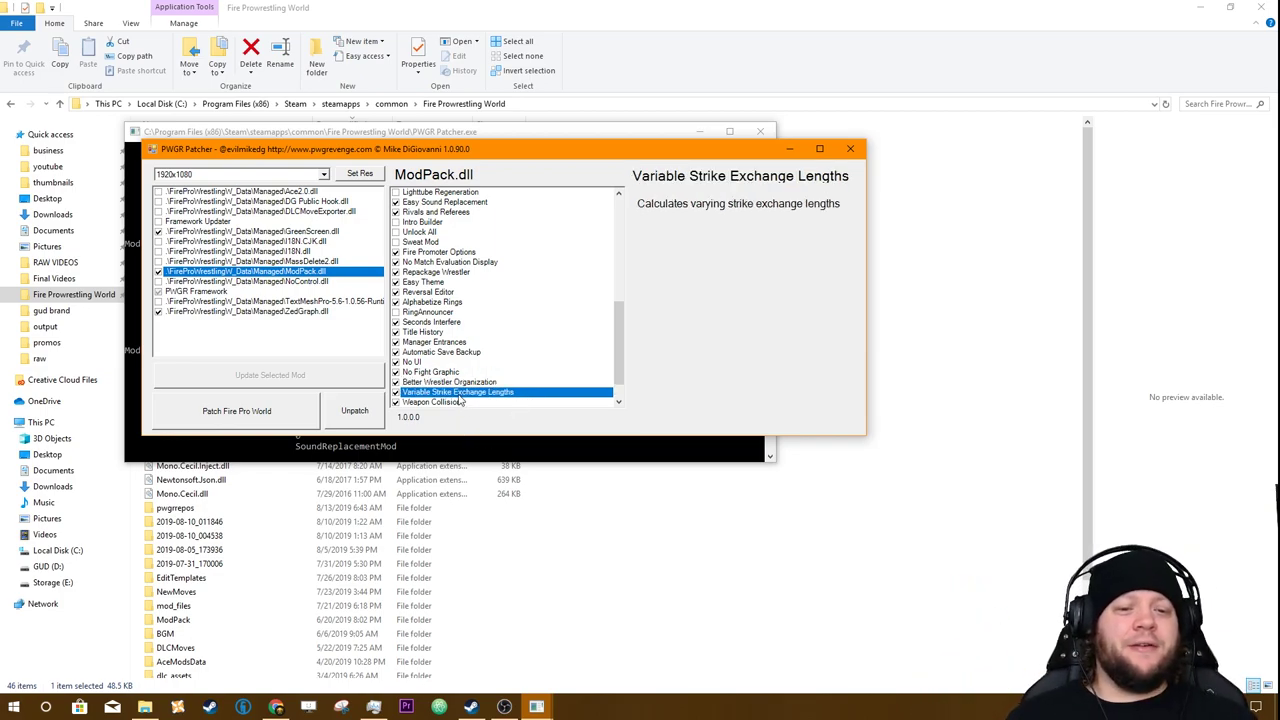
pyautogui.click(531, 401)
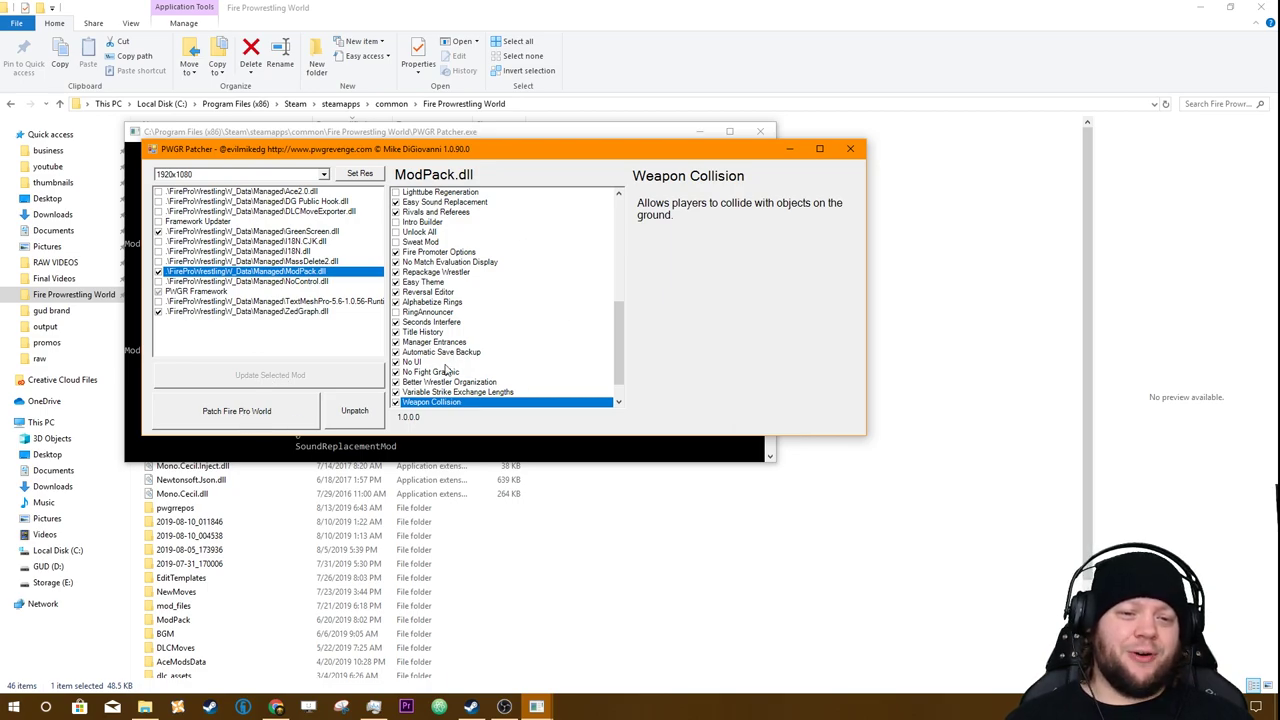
# Patch Fire Pro World with the enabled mods and launch FireProWrestlingW.exe with the new_gfw save
pyautogui.click(266, 422)
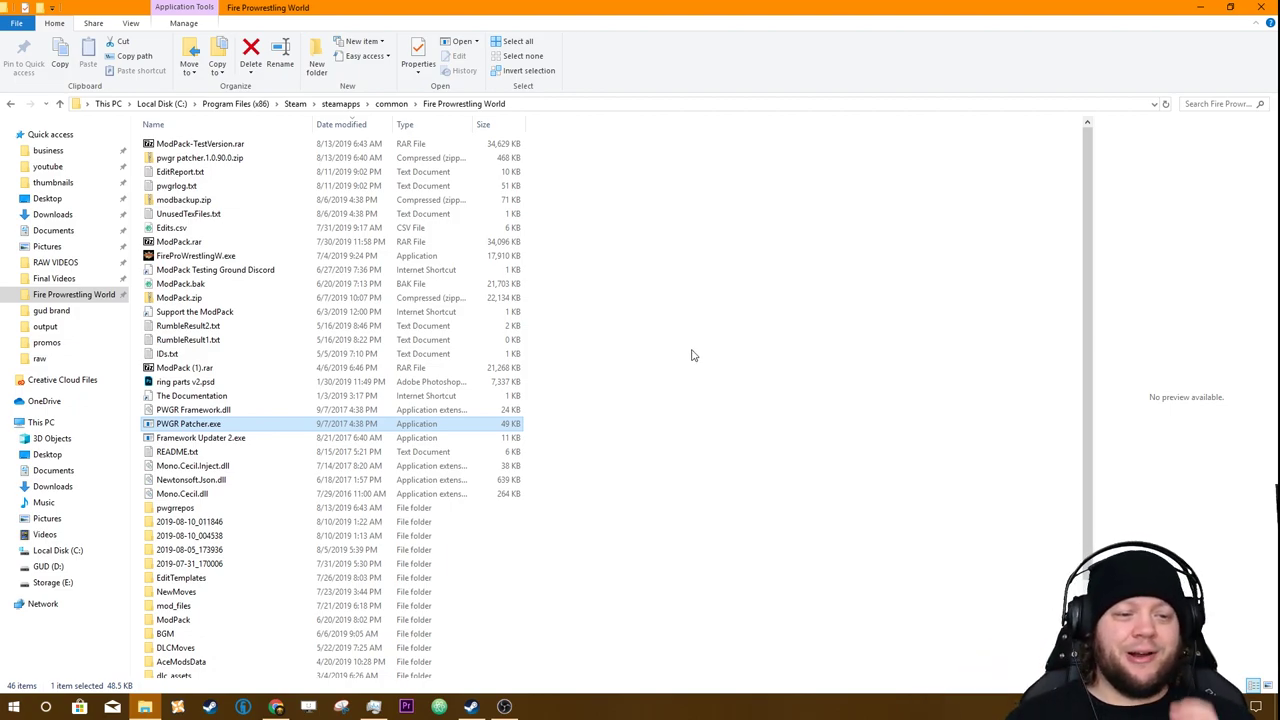
pyautogui.doubleClick(188, 257)
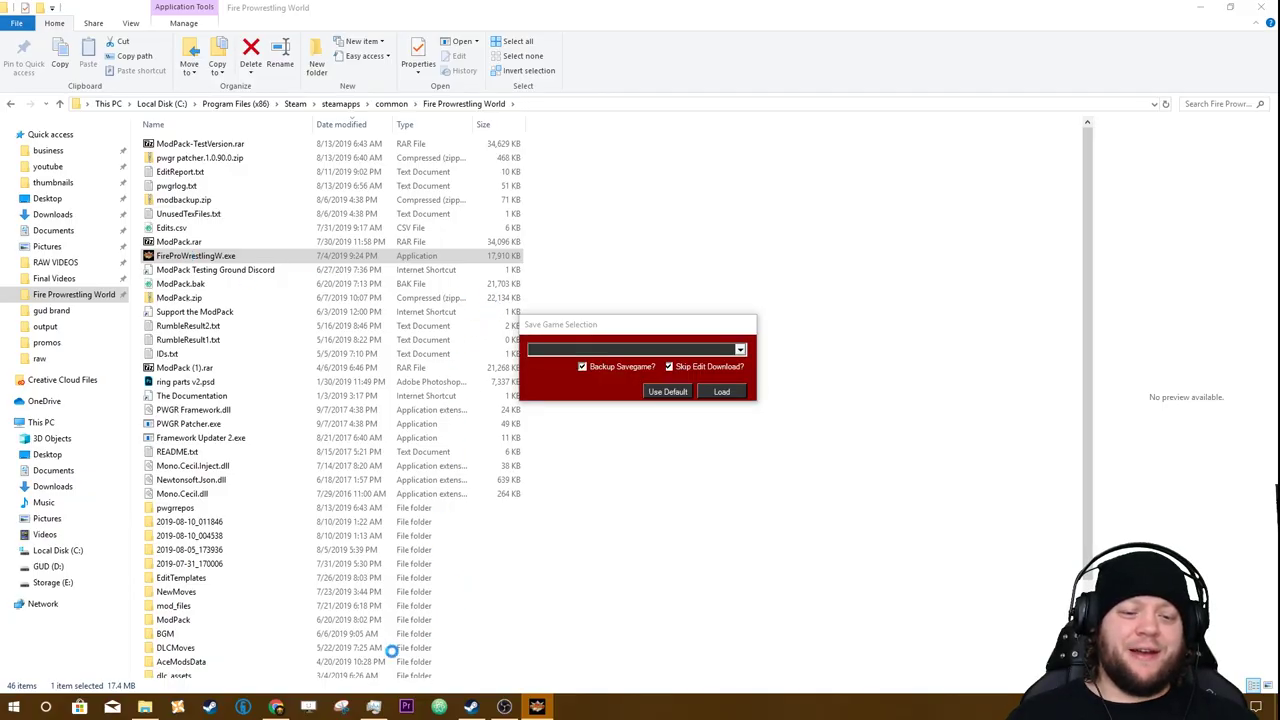
pyautogui.click(574, 354)
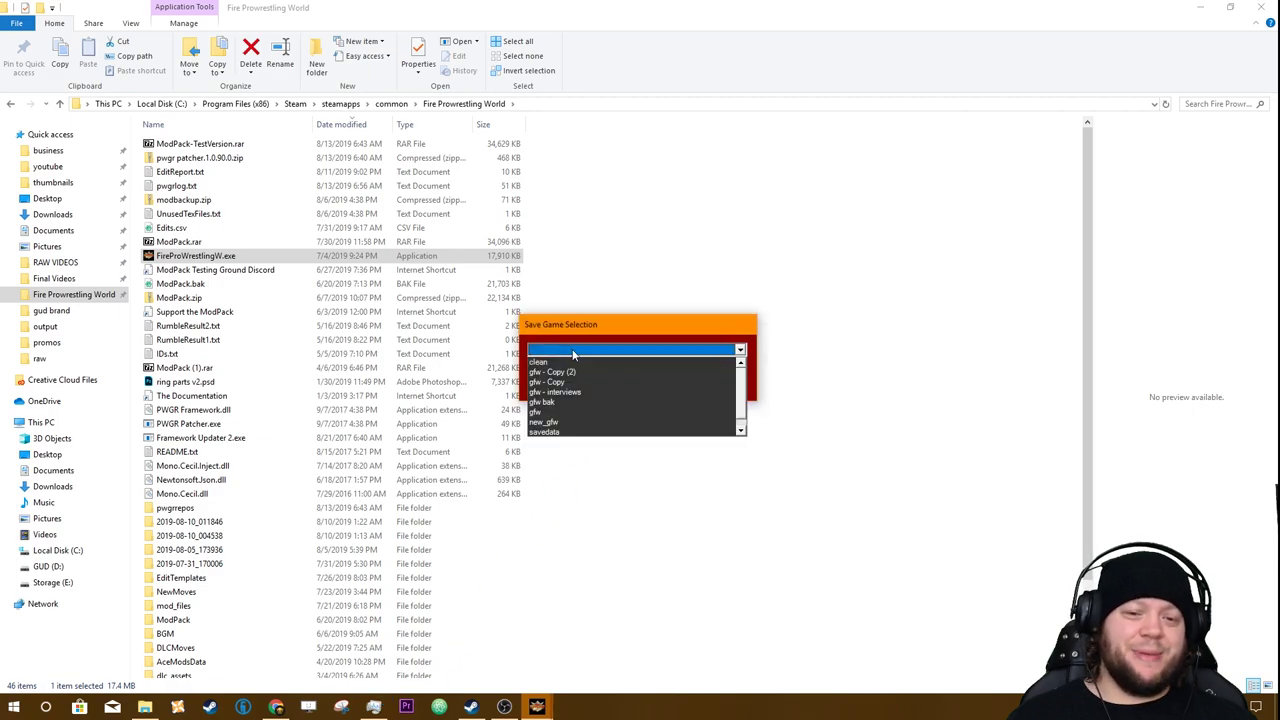
pyautogui.click(574, 424)
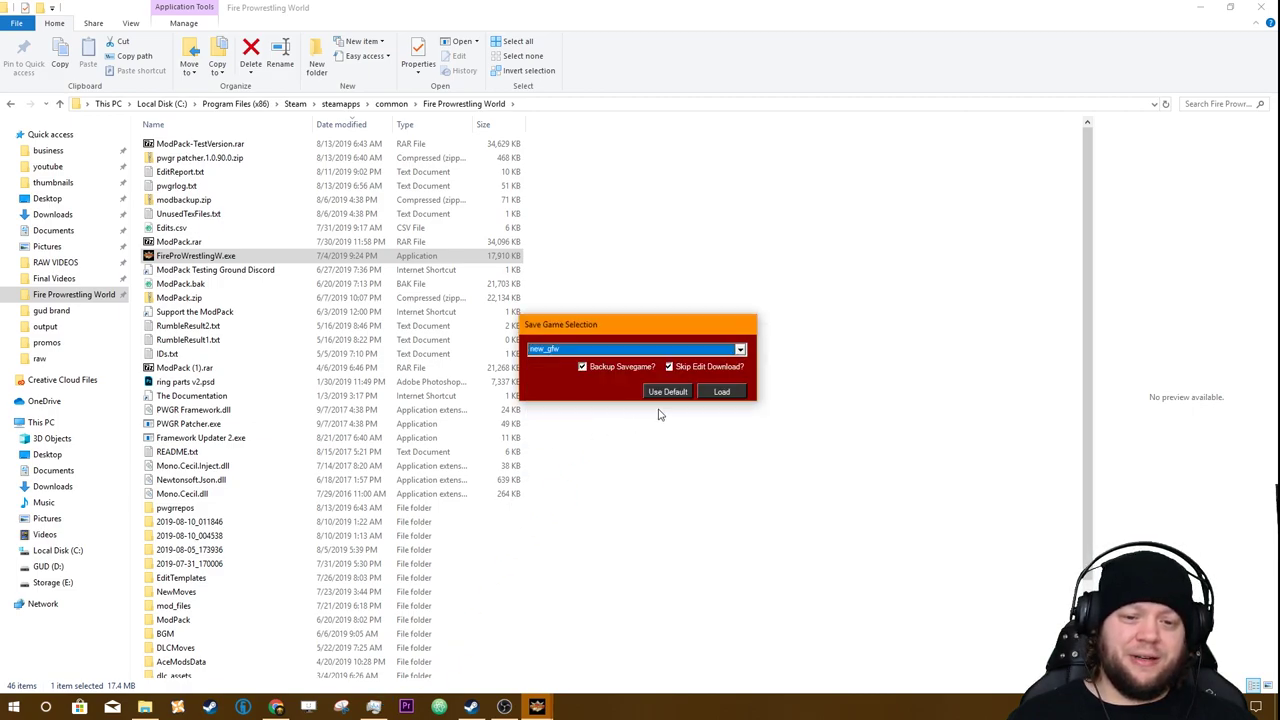
pyautogui.click(724, 392)
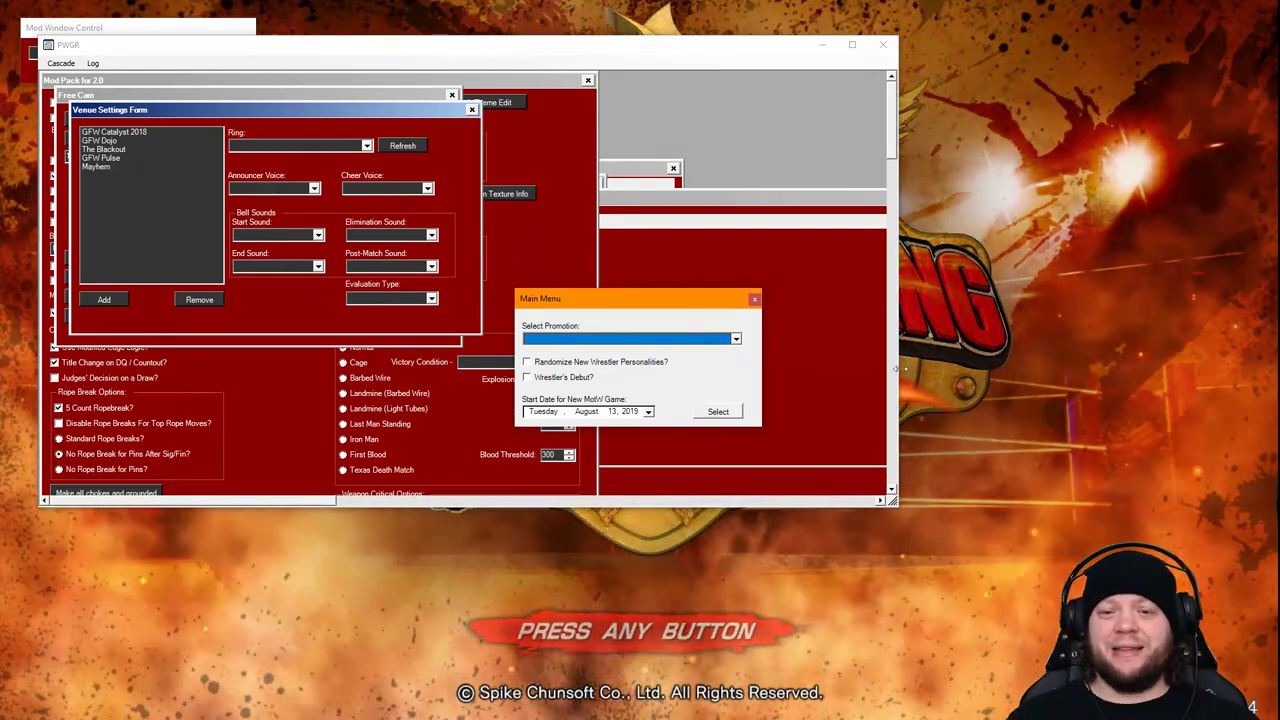
# Spread out the Main Menu, PWGR and Mod Window Control windows and bring the Mod Pack for 2.0 form to the front
pyautogui.moveTo(612, 300); pyautogui.dragTo(1039, 59)
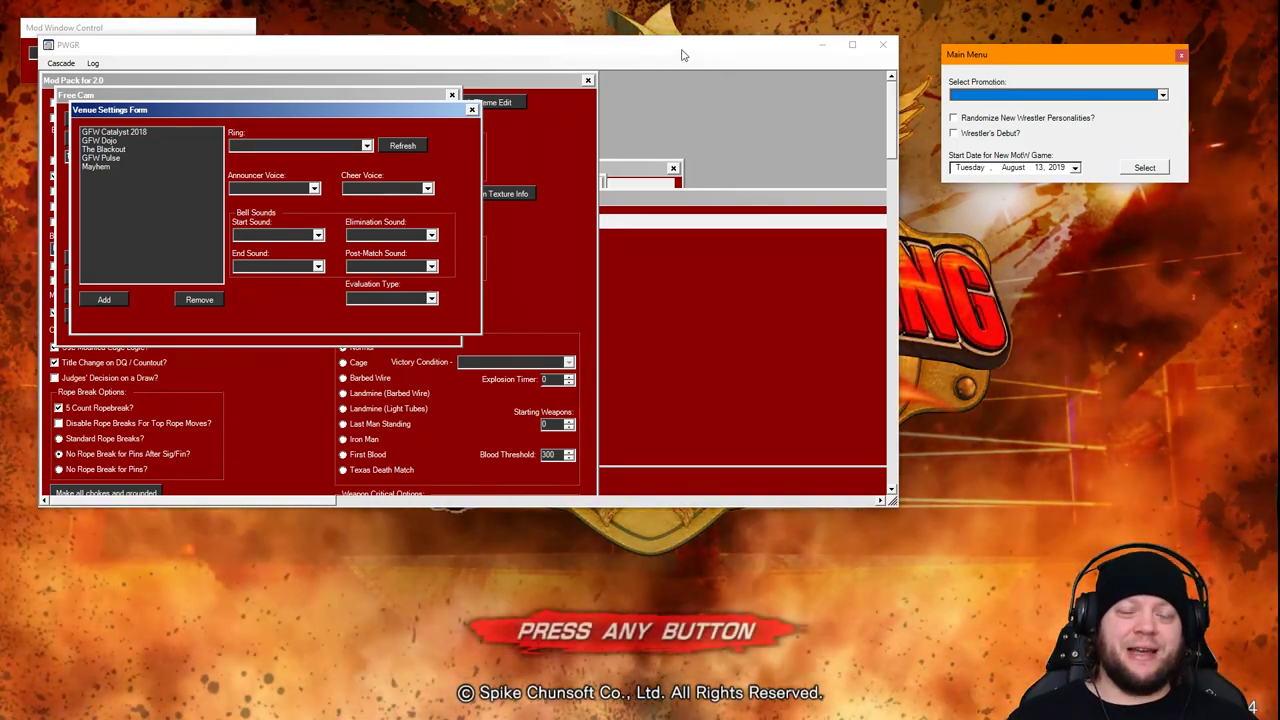
pyautogui.moveTo(682, 55); pyautogui.dragTo(868, 192)
pyautogui.moveTo(202, 34); pyautogui.dragTo(402, 115)
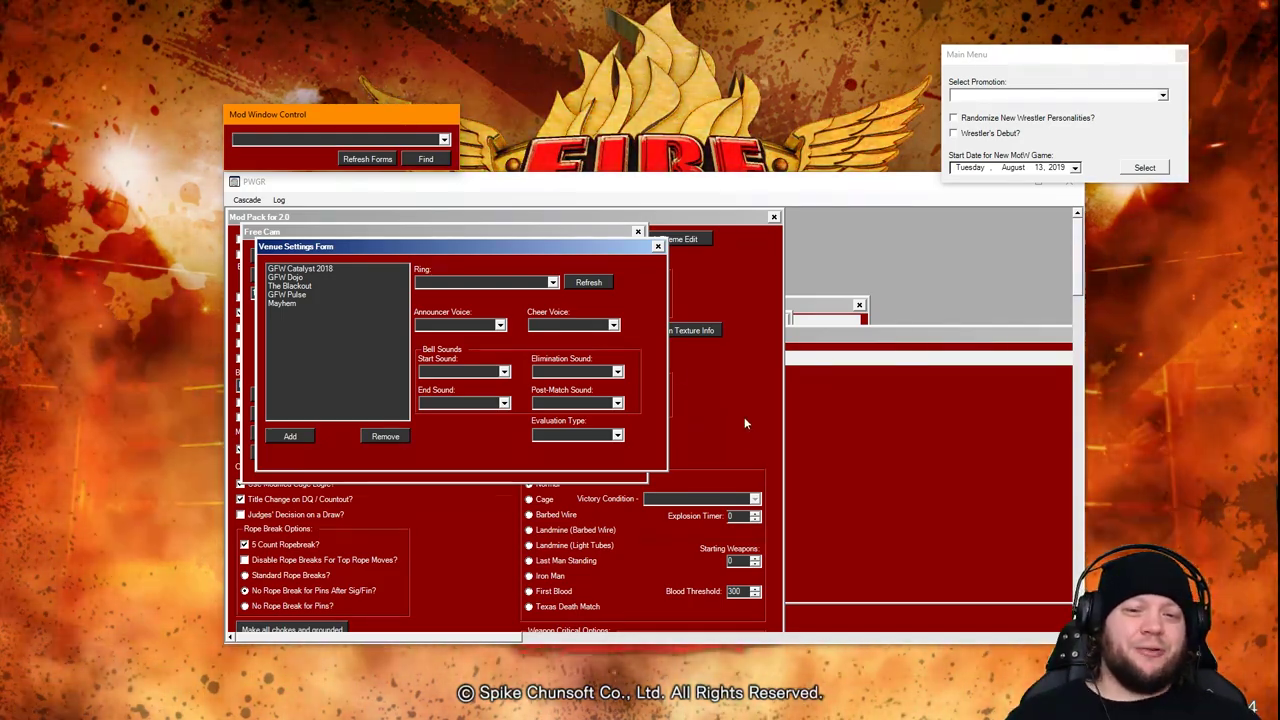
pyautogui.click(745, 423)
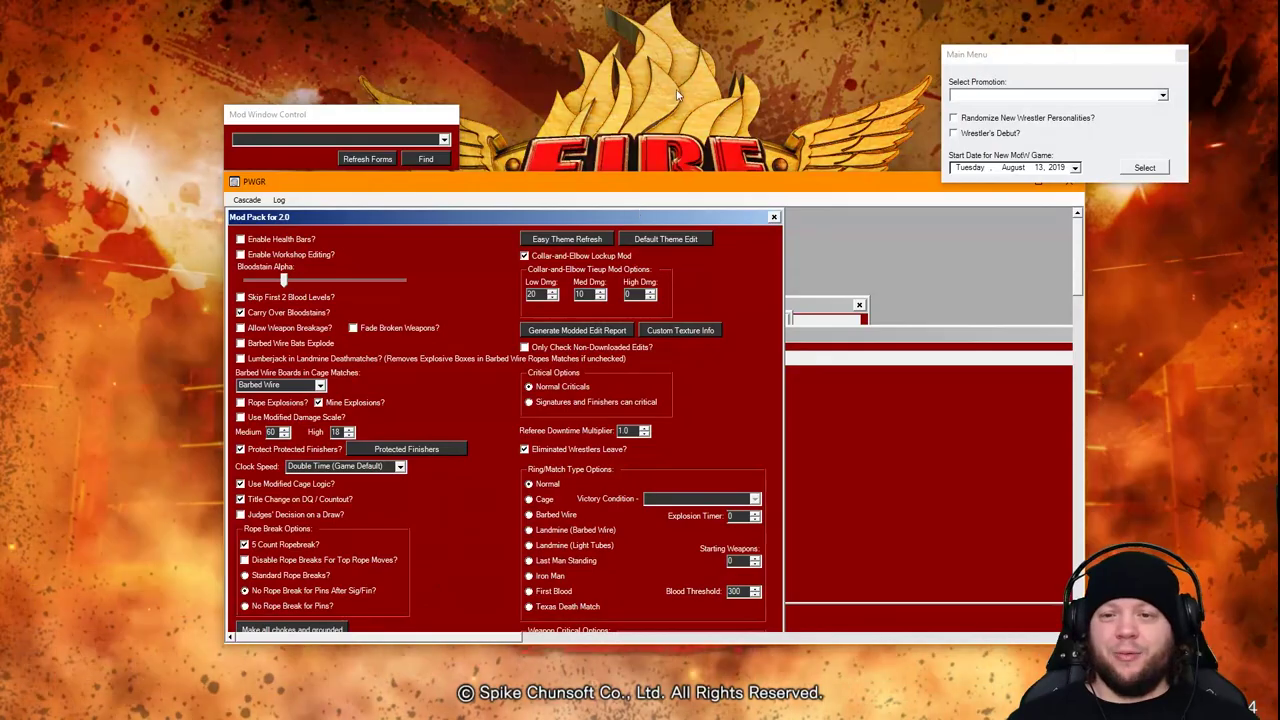
# Return to the game's title screen and set up an offline exhibition as a Normal Match
pyautogui.click(656, 118)
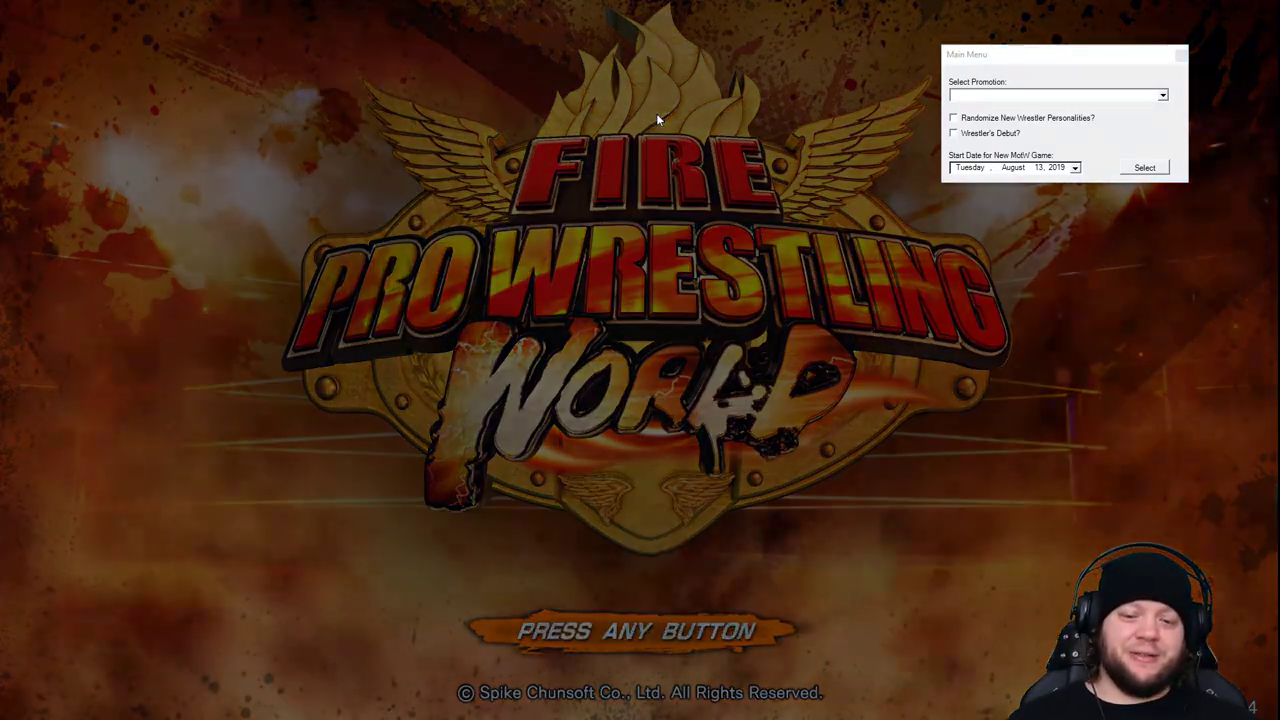
pyautogui.click(656, 118)
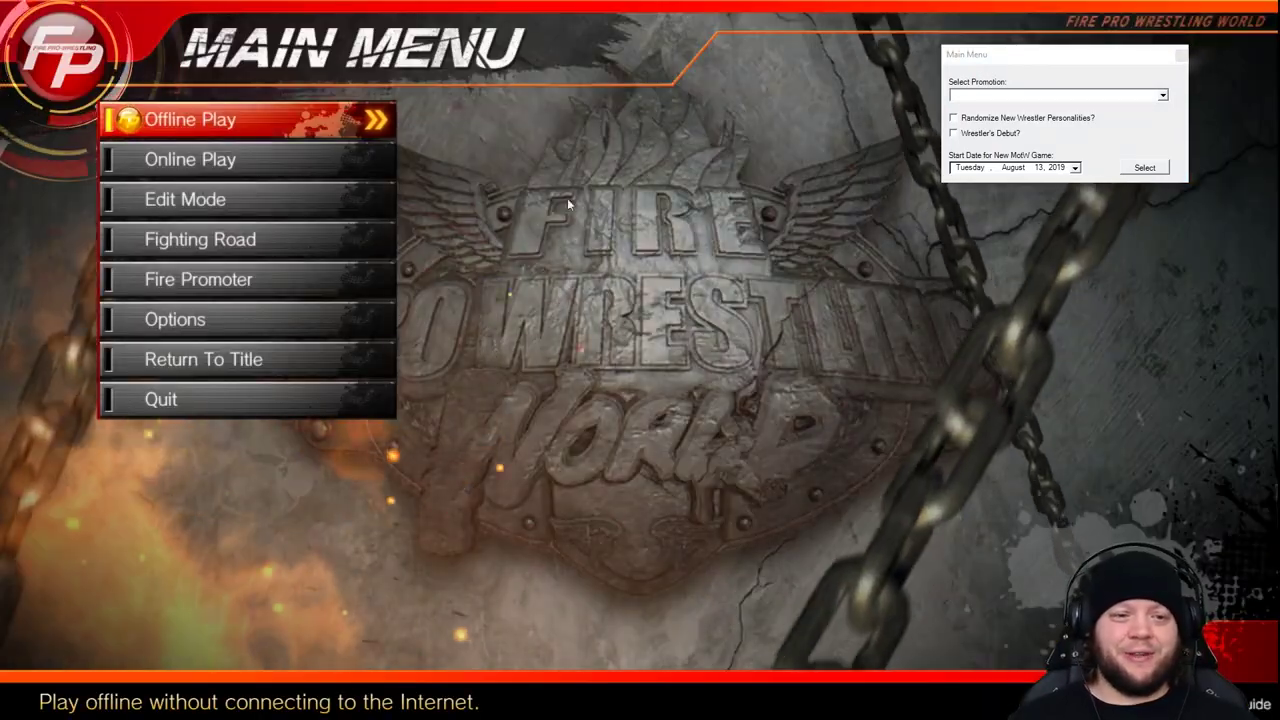
pyautogui.press('Return')
pyautogui.press('Return')
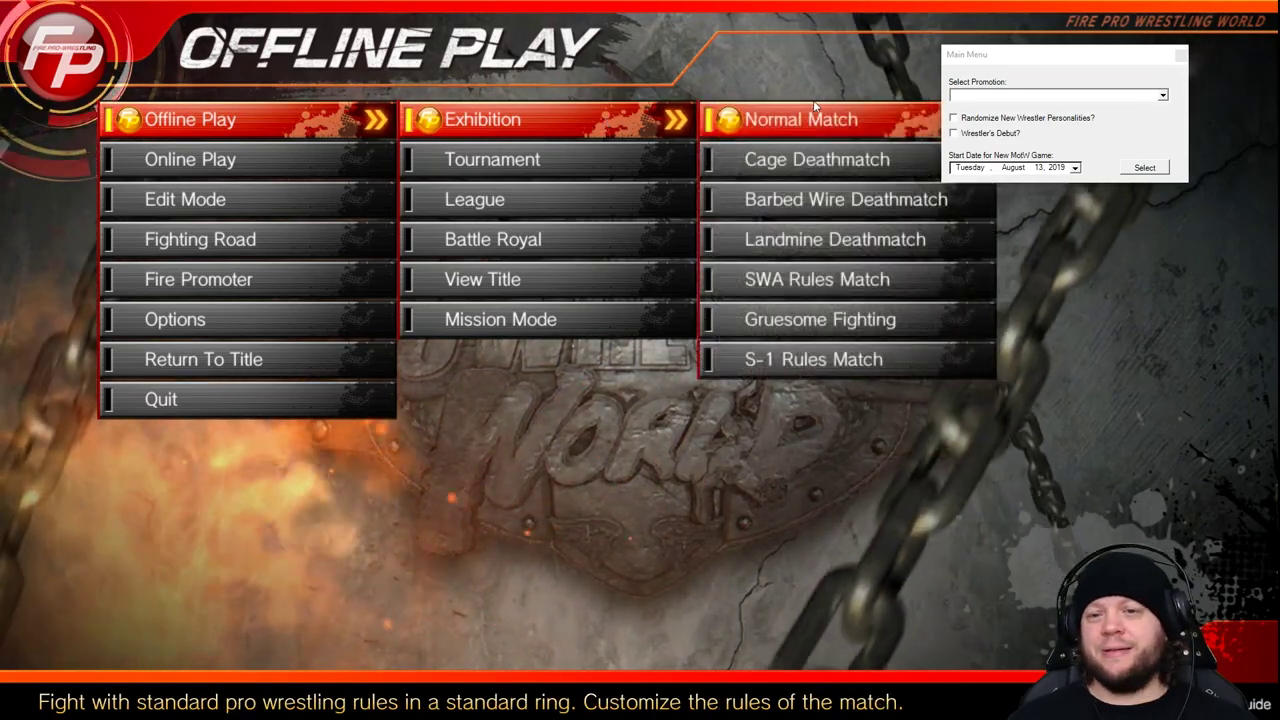
pyautogui.click(810, 110)
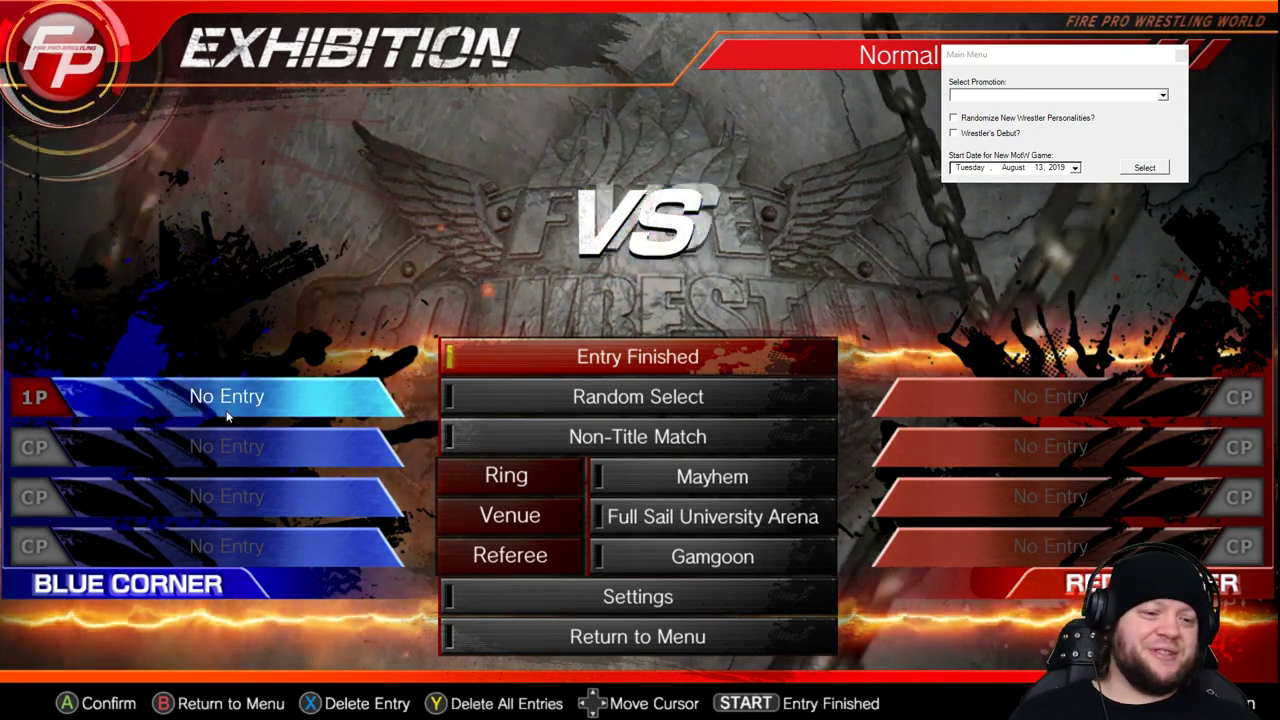
# Enter Jun'ichi Yukimura in the blue corner and Pedro Ramon in the red corner, both as CP wrestlers
pyautogui.click(110, 400)
pyautogui.click(189, 399)
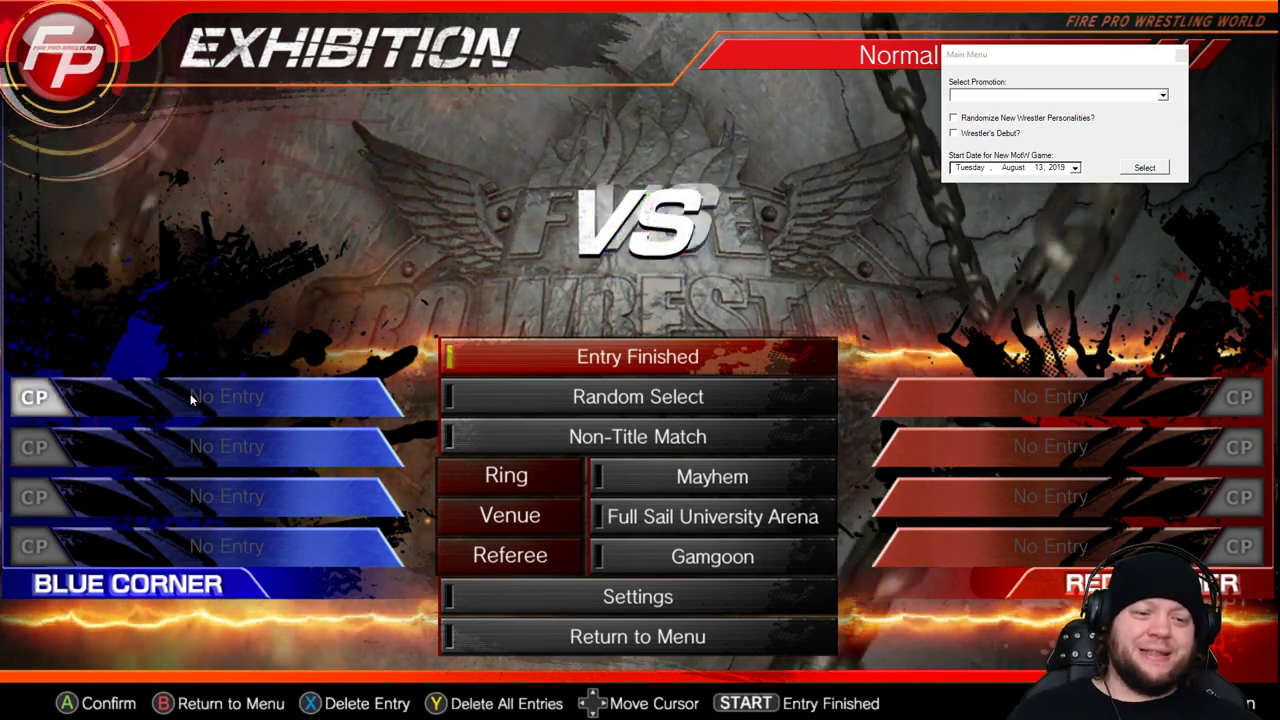
pyautogui.click(194, 400)
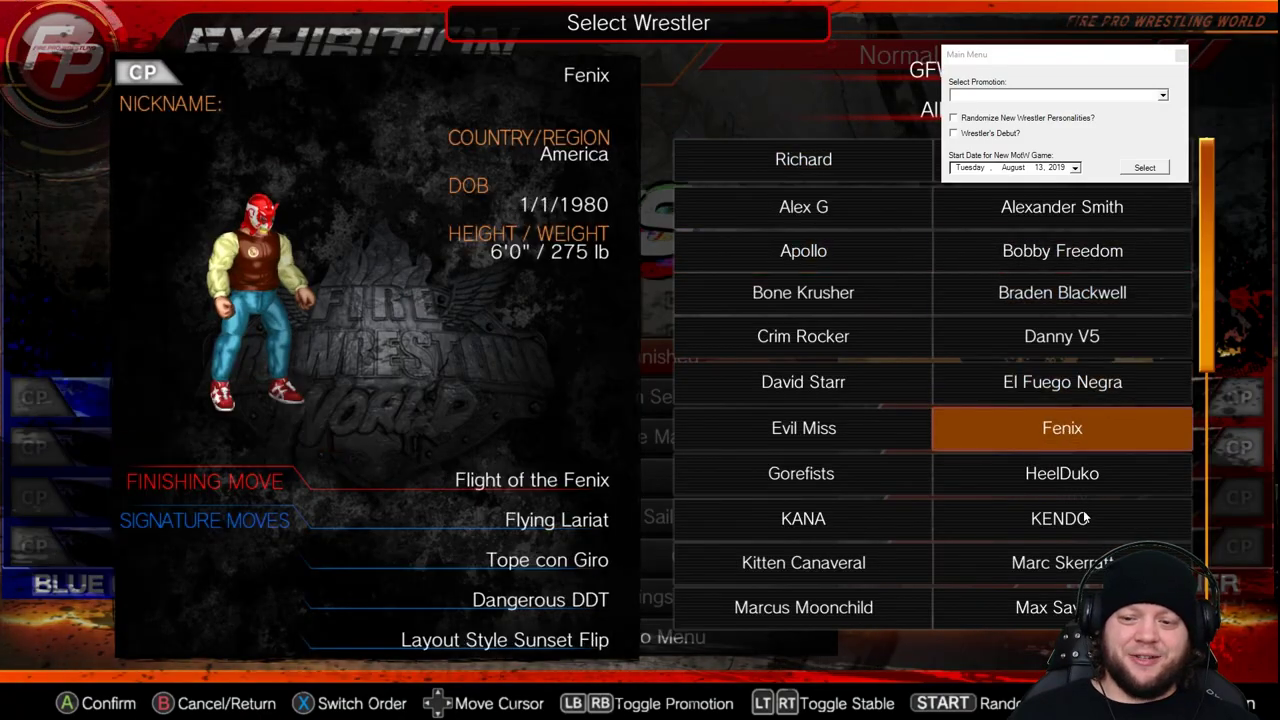
pyautogui.scroll(-10, 1080, 530)
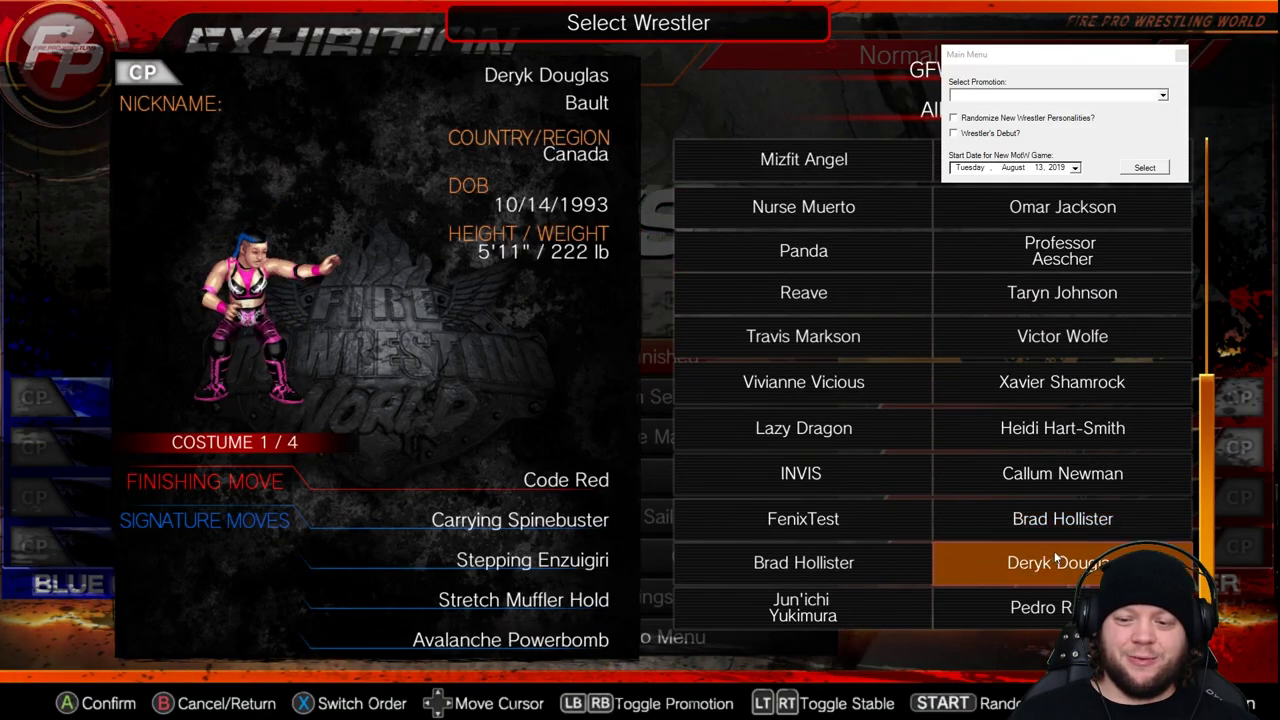
pyautogui.click(860, 610)
pyautogui.click(1014, 392)
pyautogui.scroll(-1, 1024, 540)
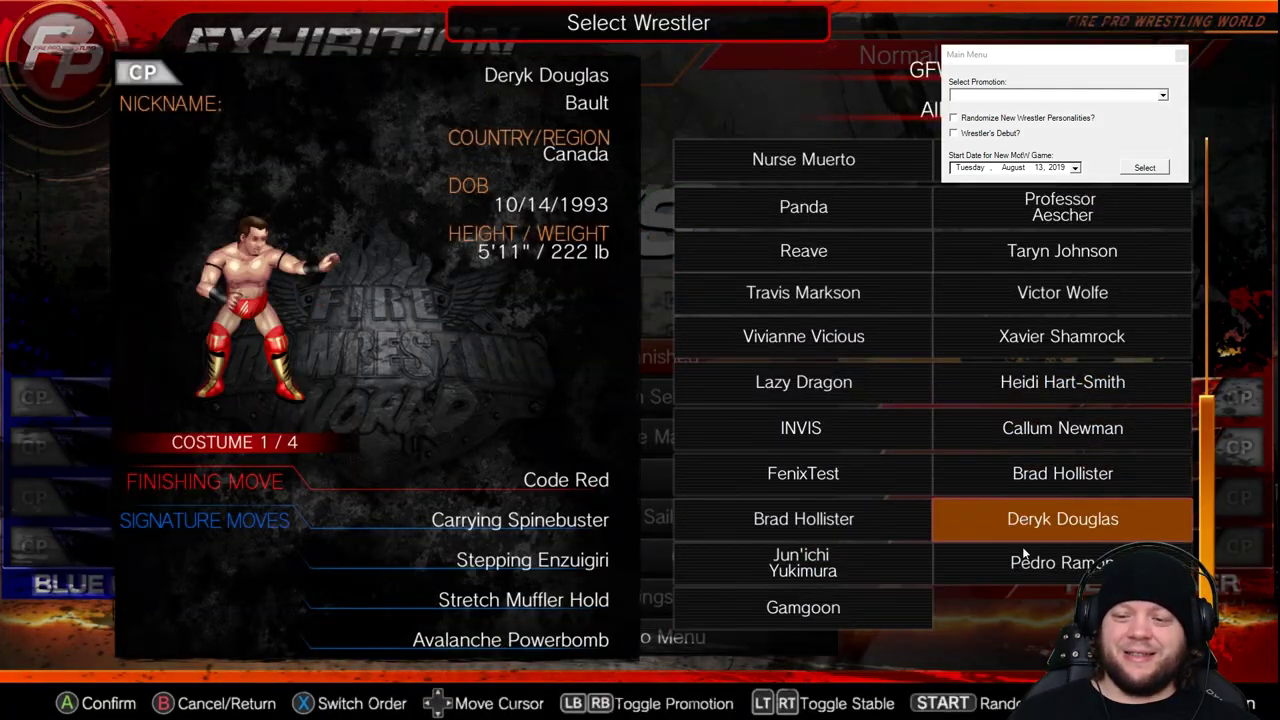
pyautogui.click(1021, 552)
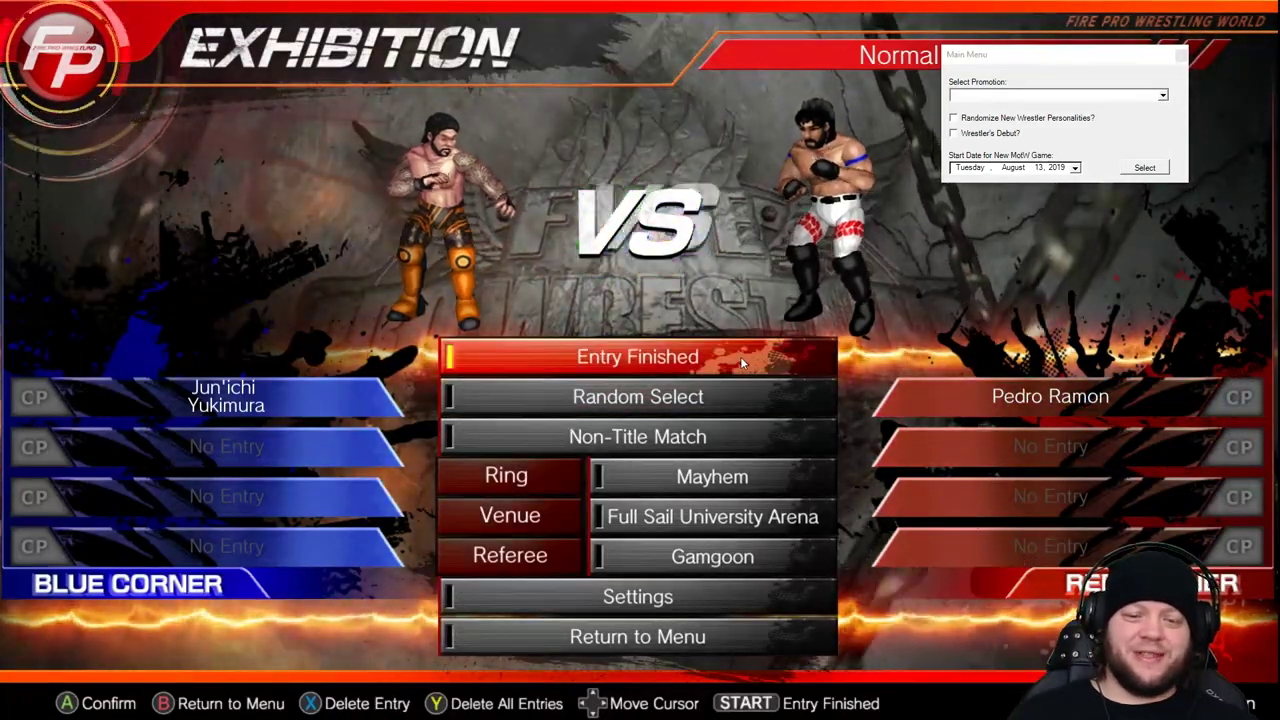
# Start the match with the Jun'ichi Yukimura_Base1 and Pedro Ramon_Base1 costumes
pyautogui.click(740, 356)
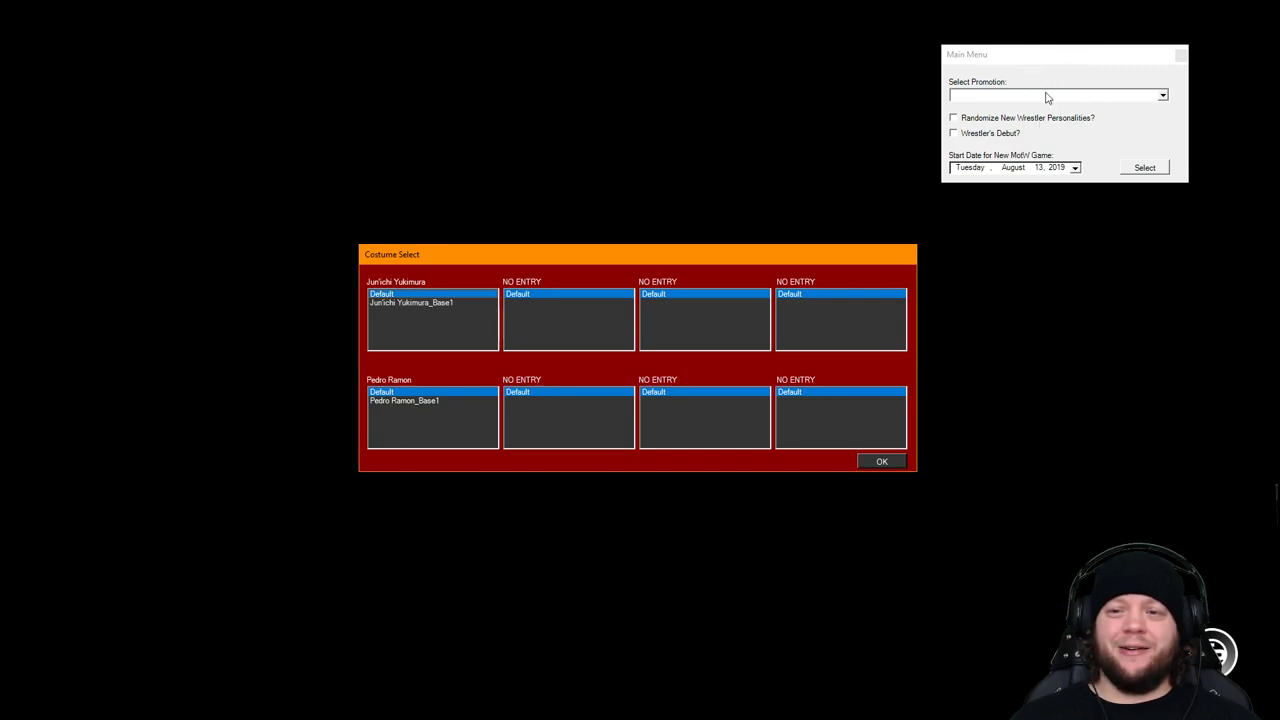
pyautogui.click(418, 302)
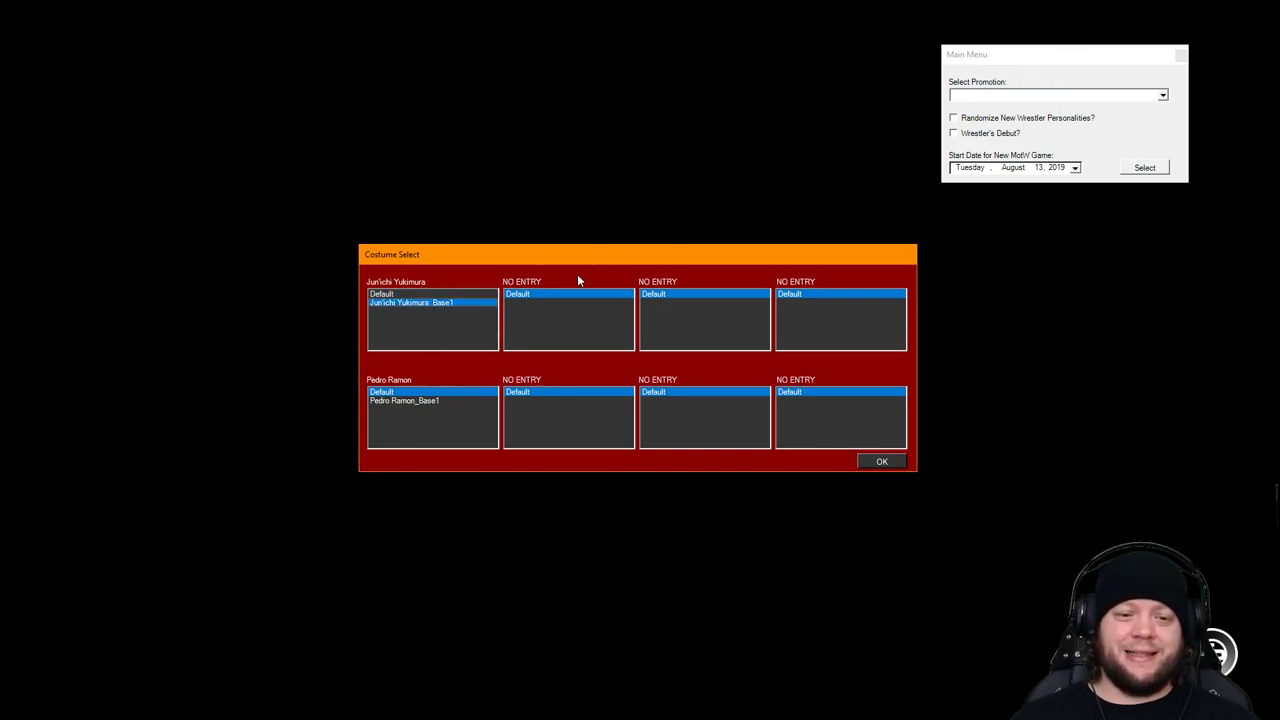
pyautogui.click(425, 401)
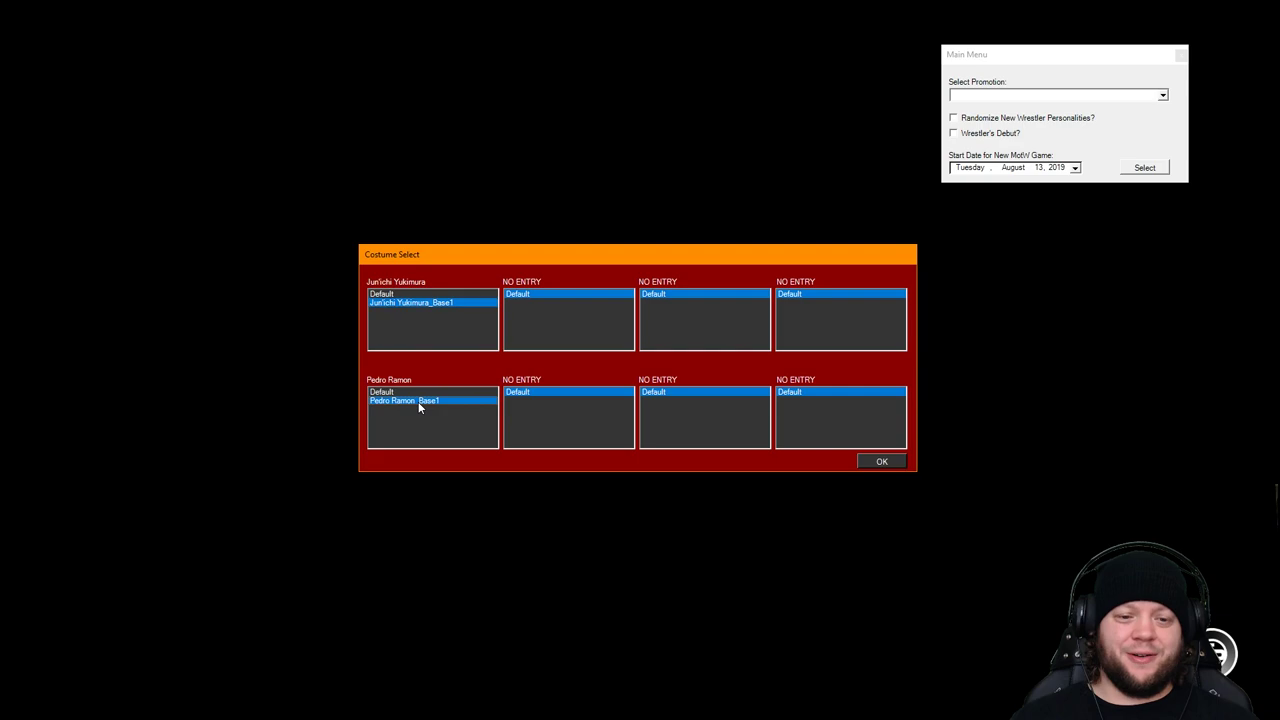
pyautogui.click(881, 461)
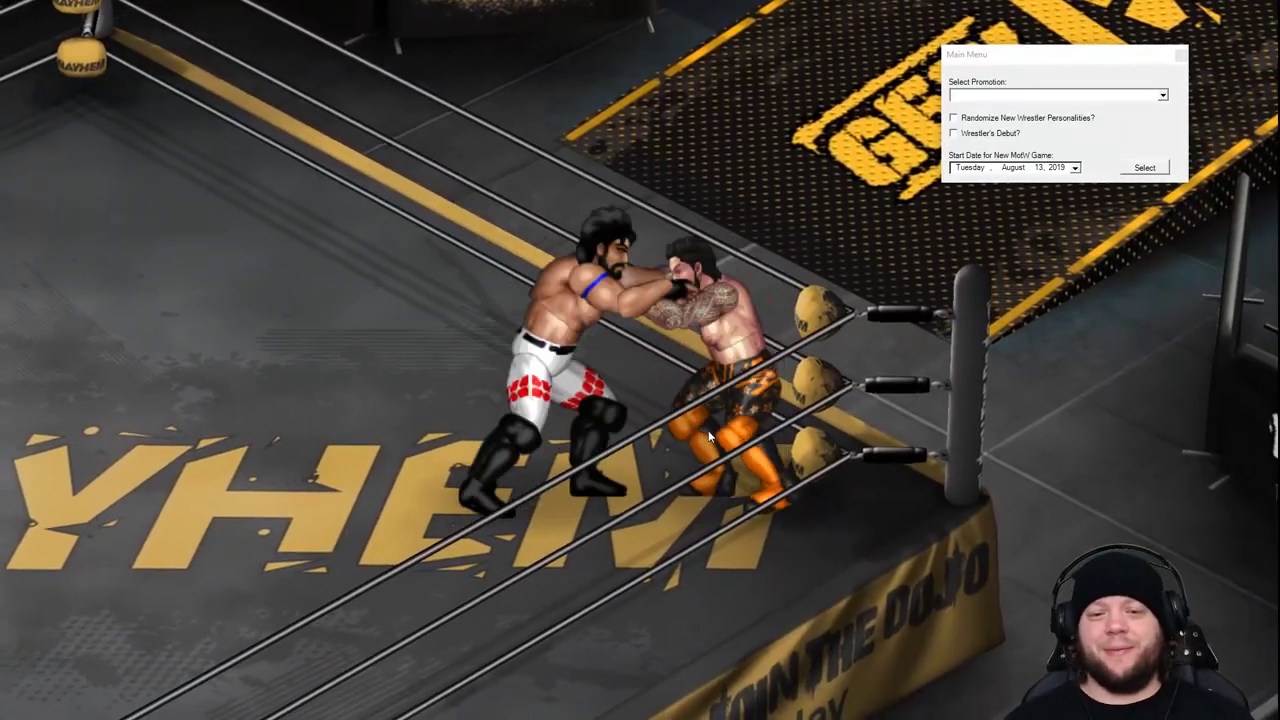
# Leave the match, return to the main menu and quit the game
pyautogui.press('Escape')
pyautogui.click(708, 436)
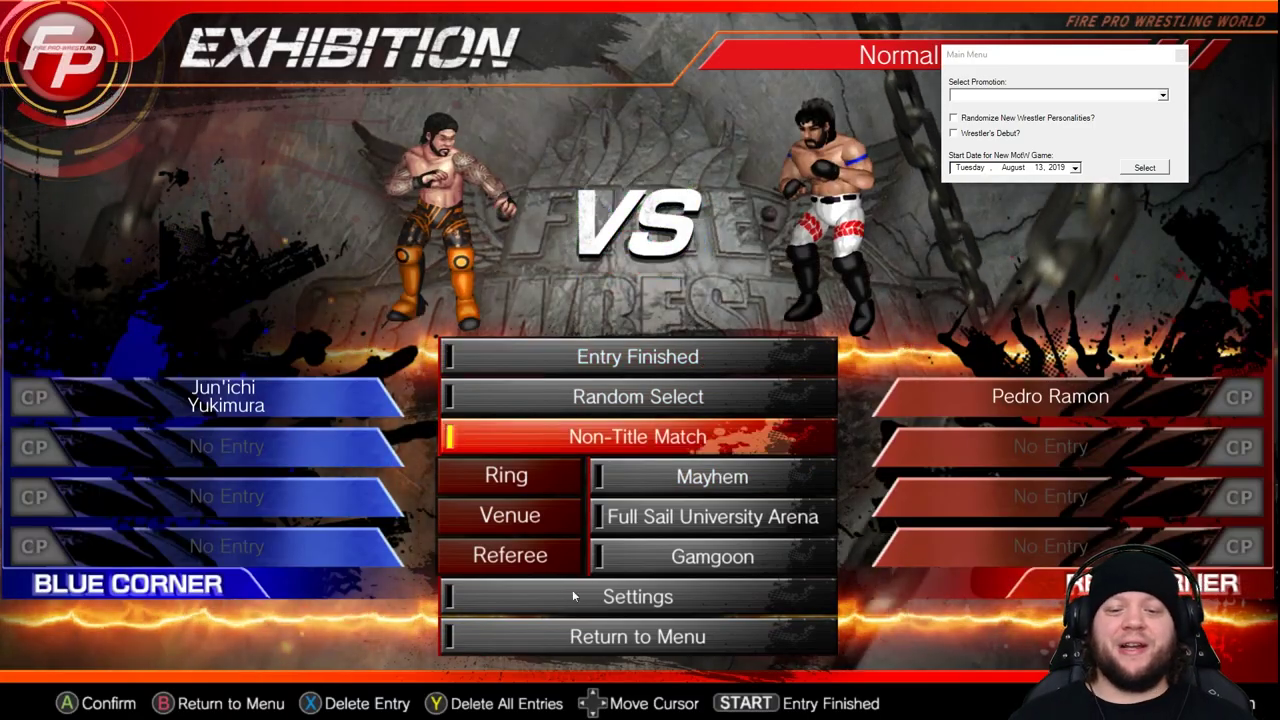
pyautogui.click(573, 630)
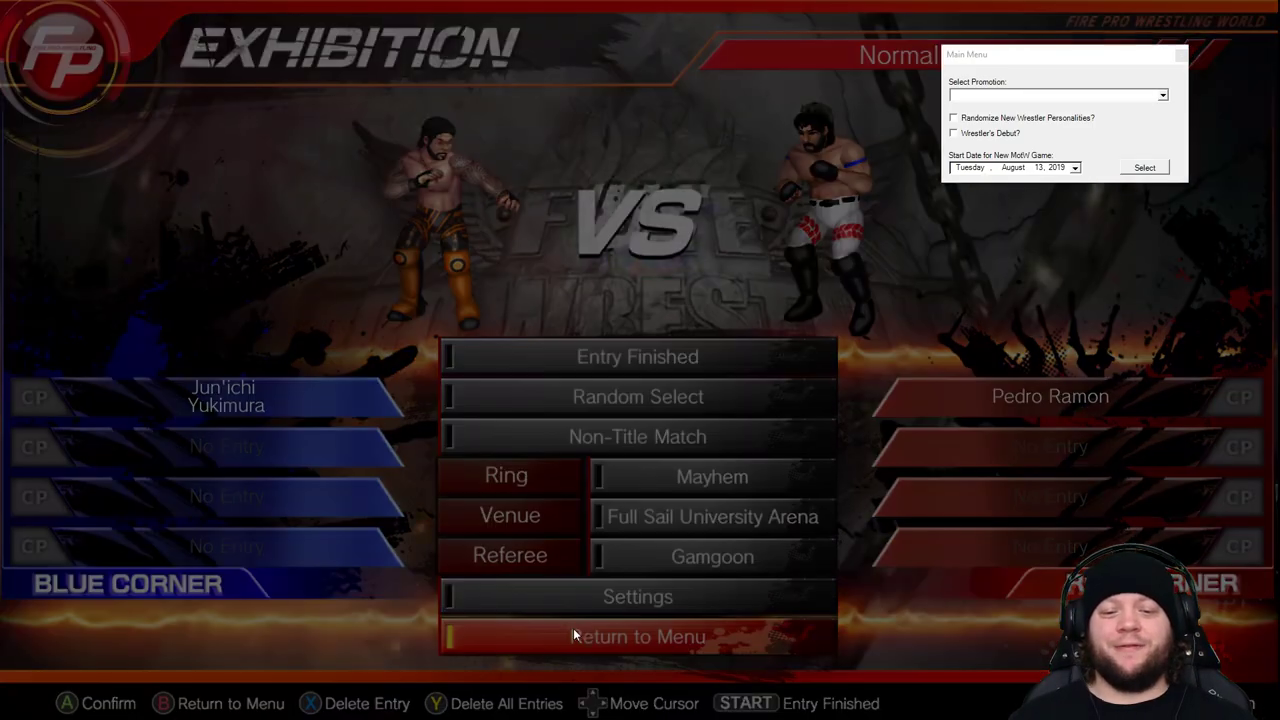
pyautogui.press('Escape')
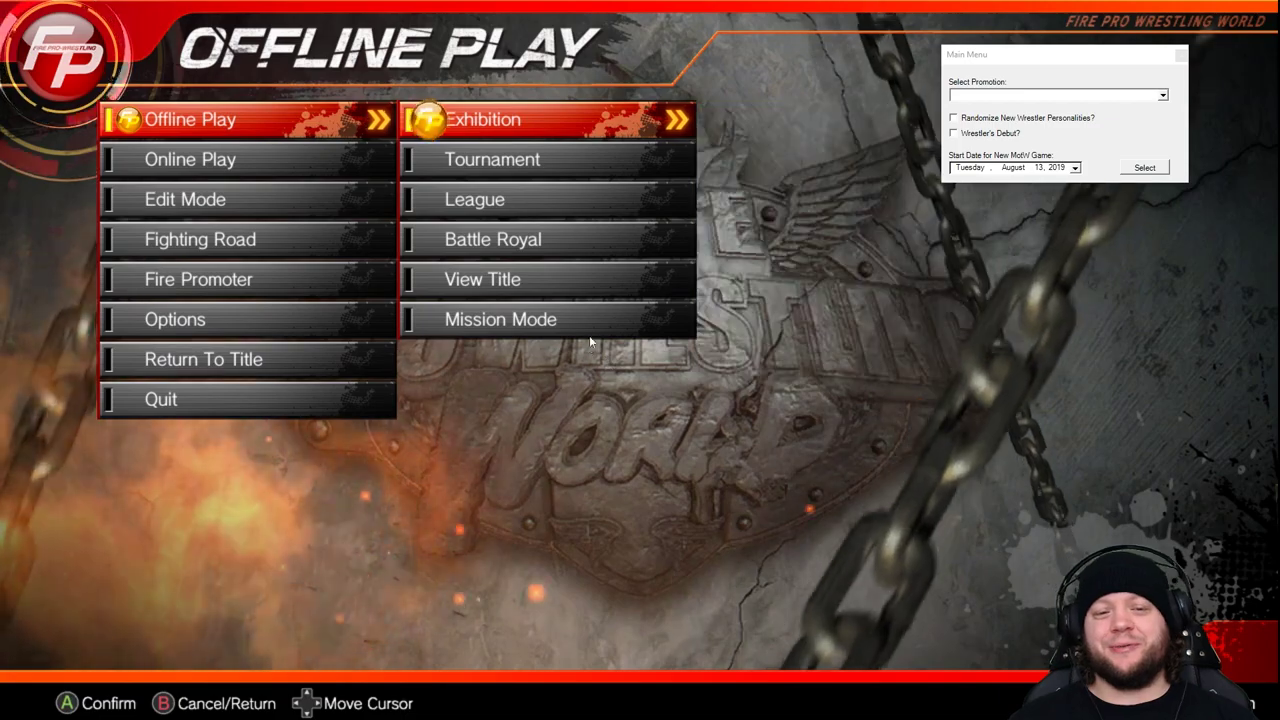
pyautogui.press('Escape')
pyautogui.click(370, 400)
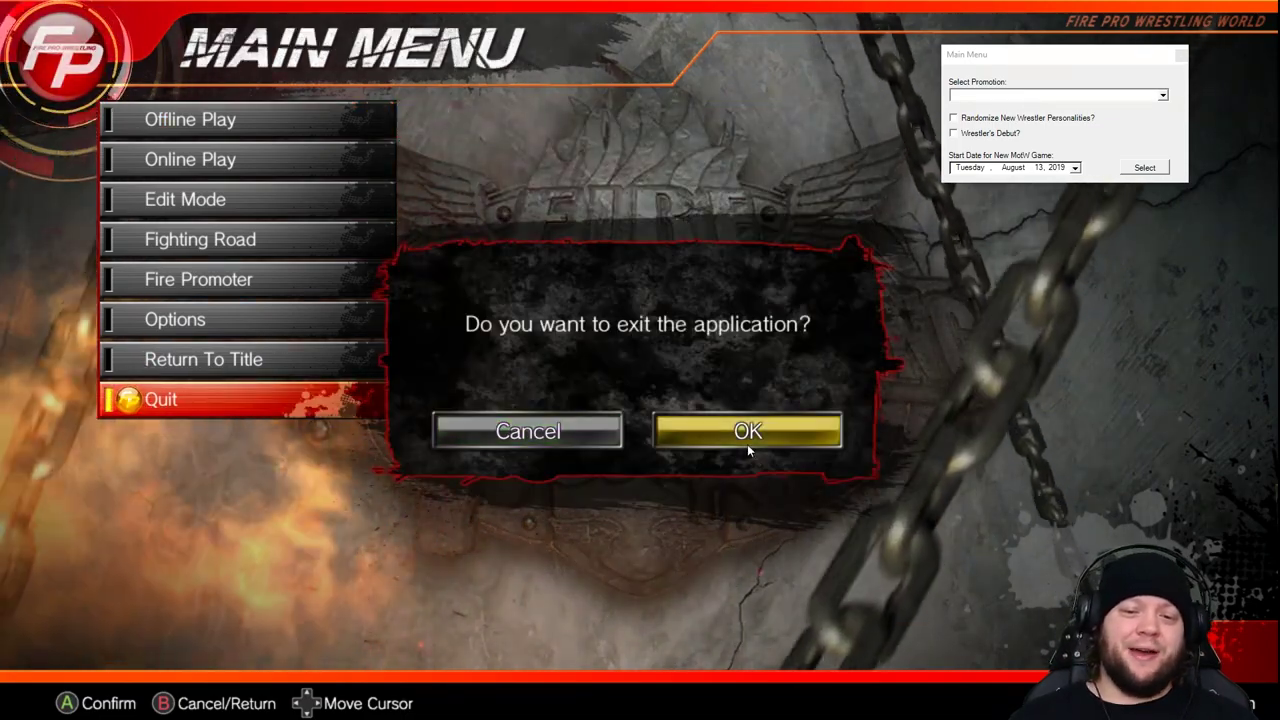
pyautogui.click(747, 440)
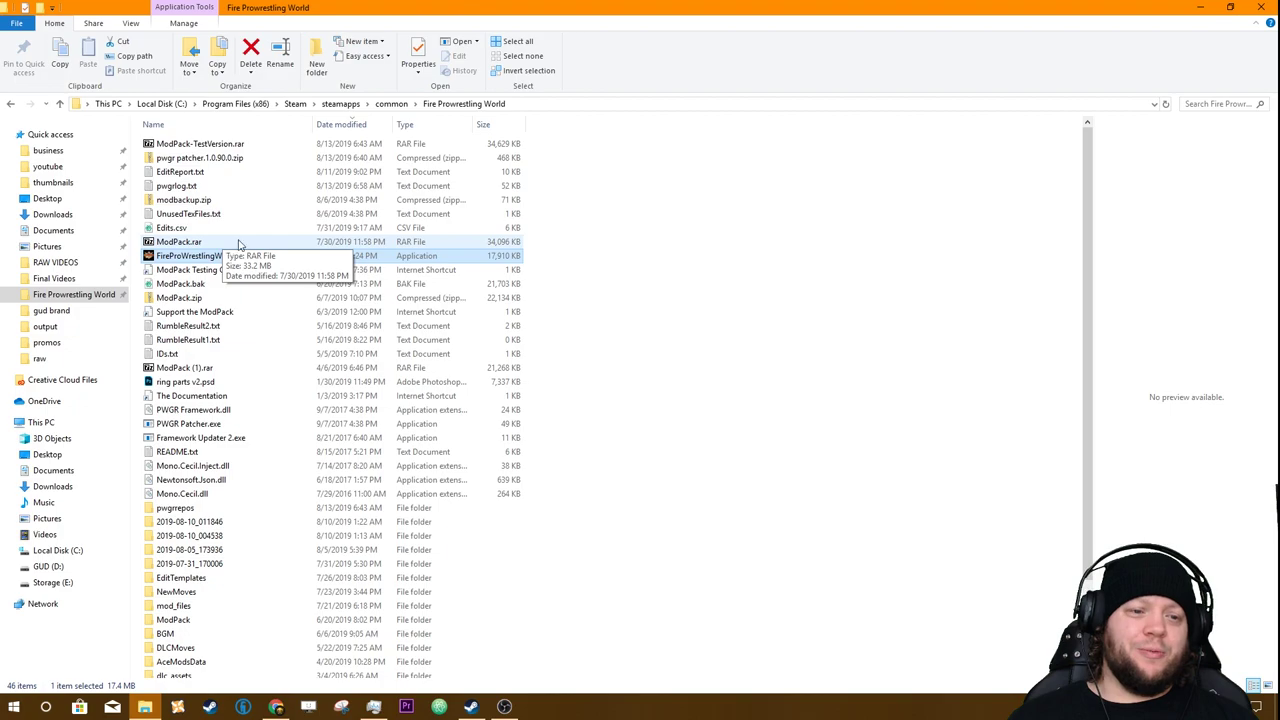
# Locate the Support the ModPack, ModPack Testing Ground Discord and The Documentation shortcuts in the game folder
pyautogui.click(205, 316)
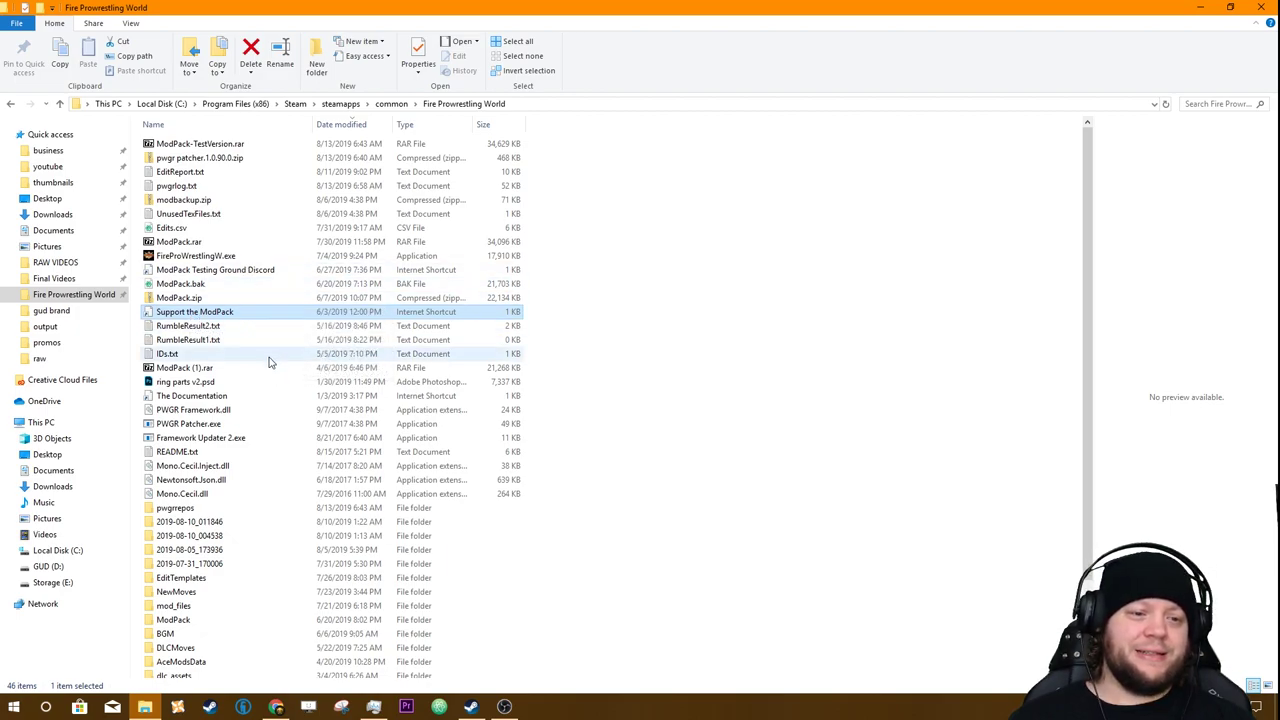
pyautogui.click(264, 270)
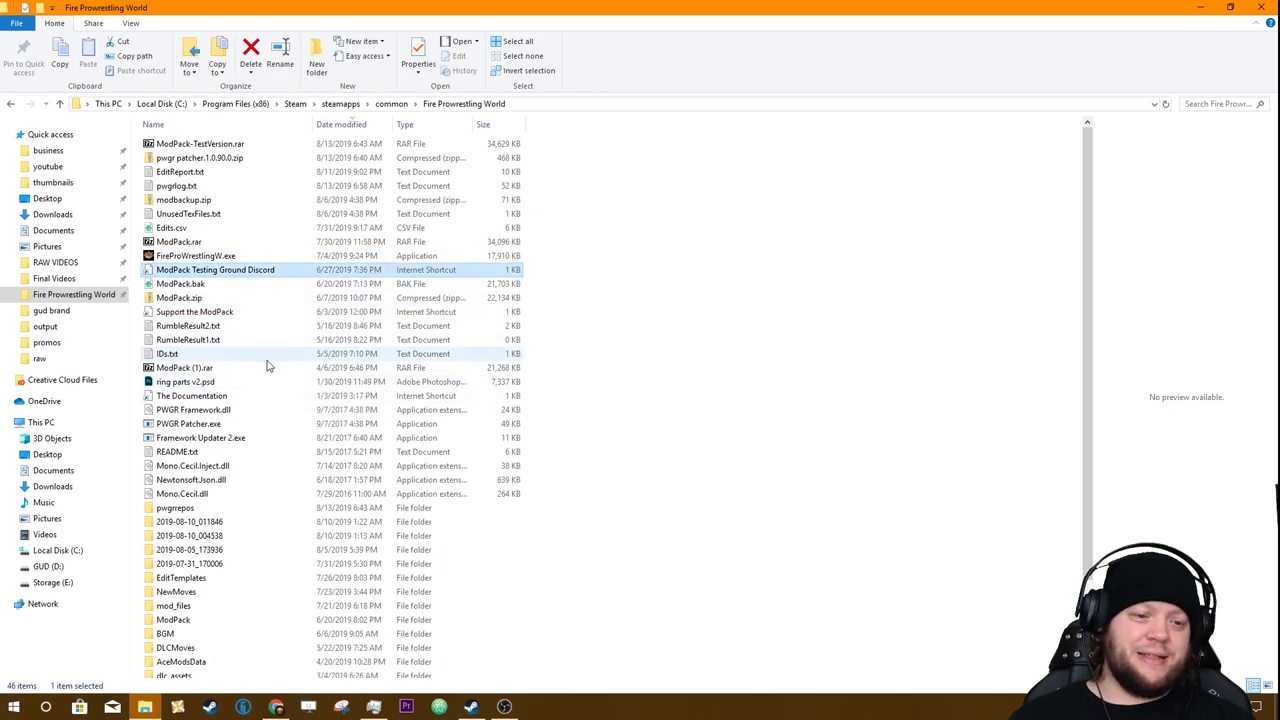
pyautogui.click(238, 400)
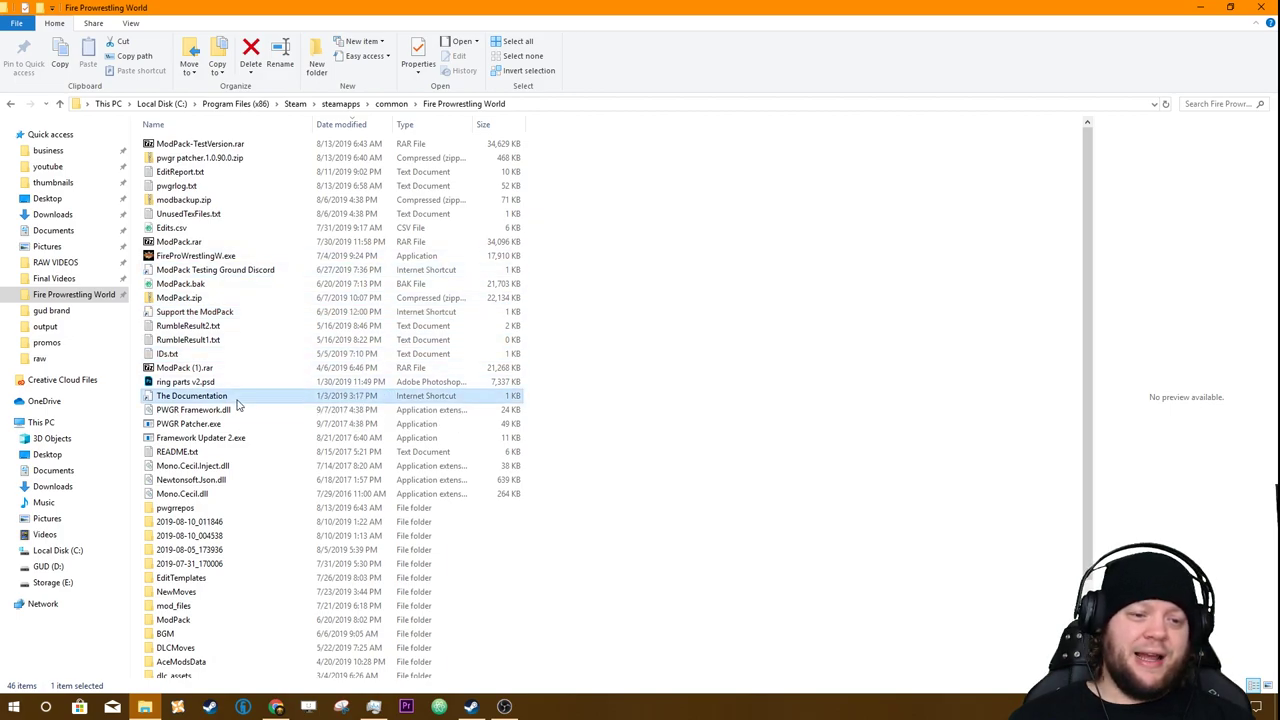
# Open The Documentation from the game folder and jump to its Mod Pack for 2.0 section
pyautogui.doubleClick(266, 401)
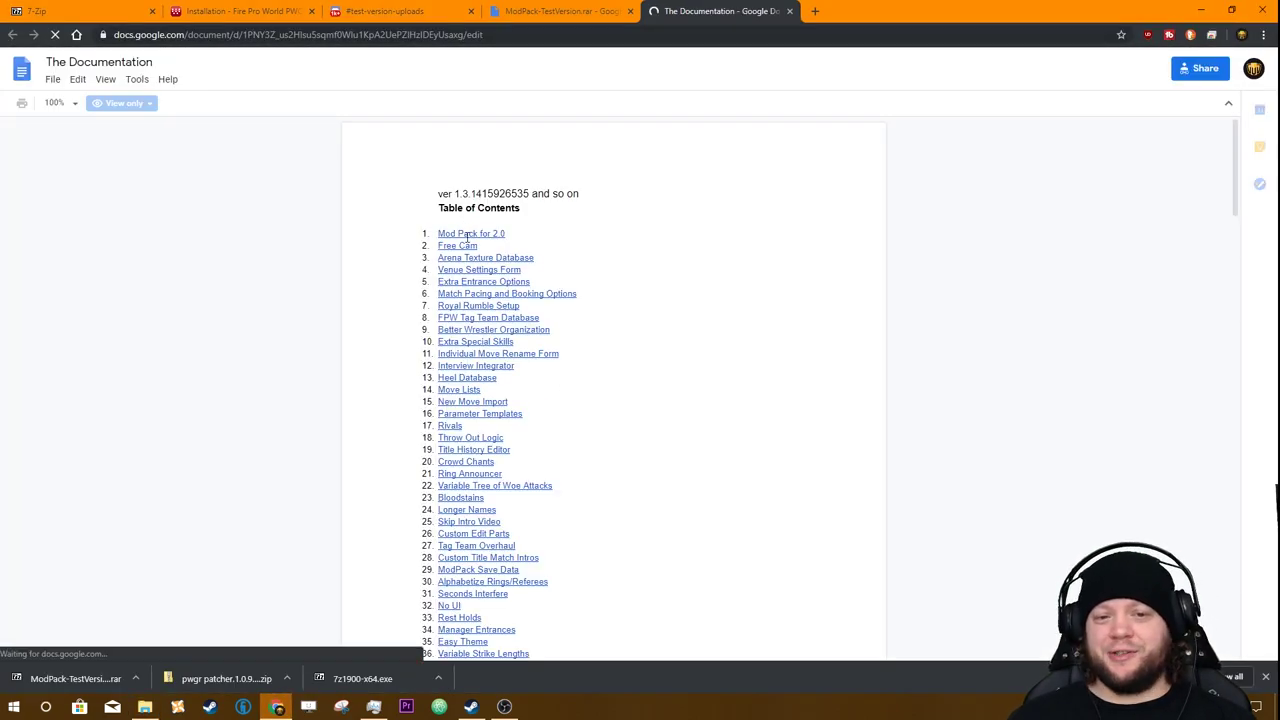
pyautogui.click(465, 234)
pyautogui.click(484, 256)
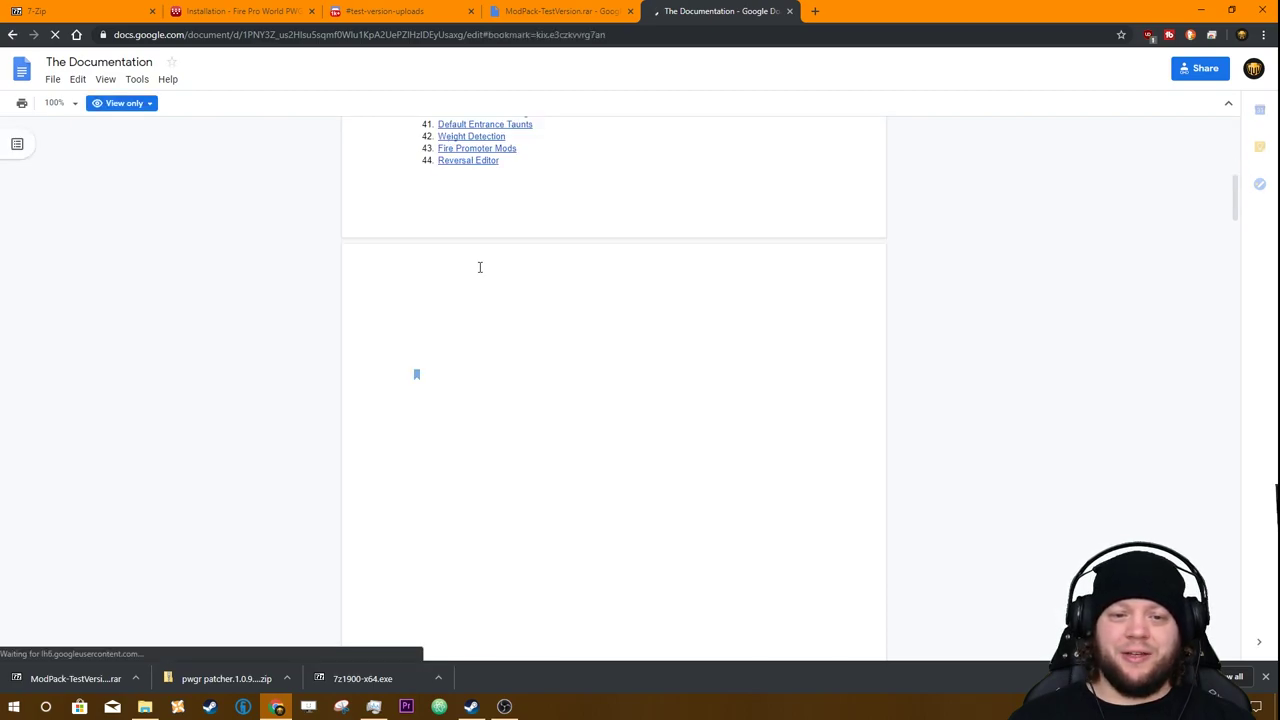
# Read through the documentation's explanations of the Mod Pack options, camera presets, Cam AI Editor, Arena Texture Database and Venue Settings Form
pyautogui.scroll(-2, 626, 520)
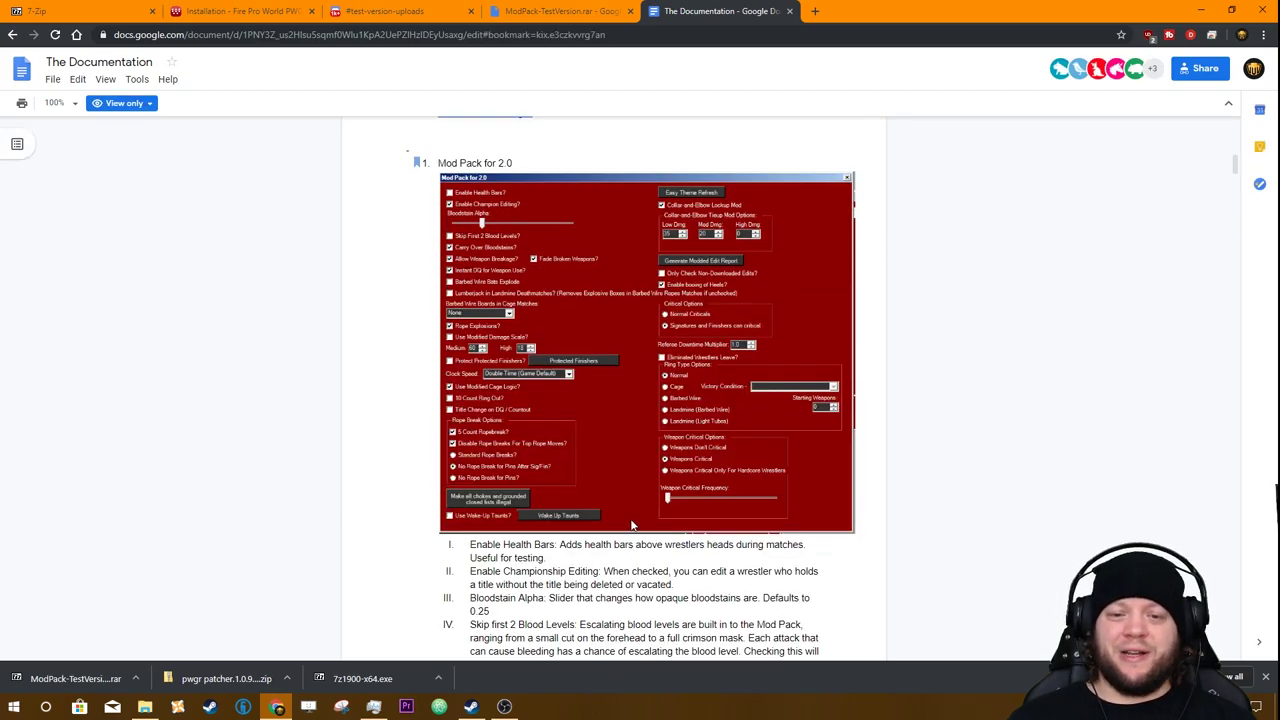
pyautogui.scroll(-5, 612, 452)
pyautogui.scroll(-15, 612, 452)
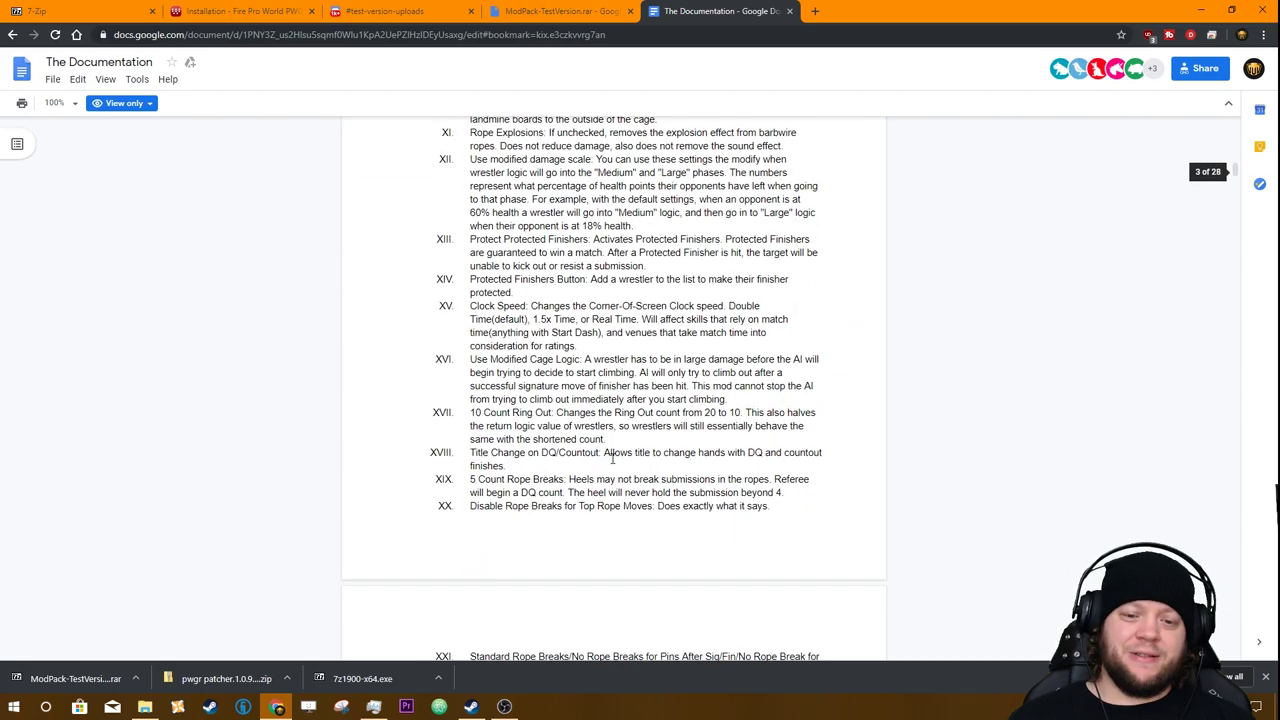
pyautogui.scroll(-10, 611, 474)
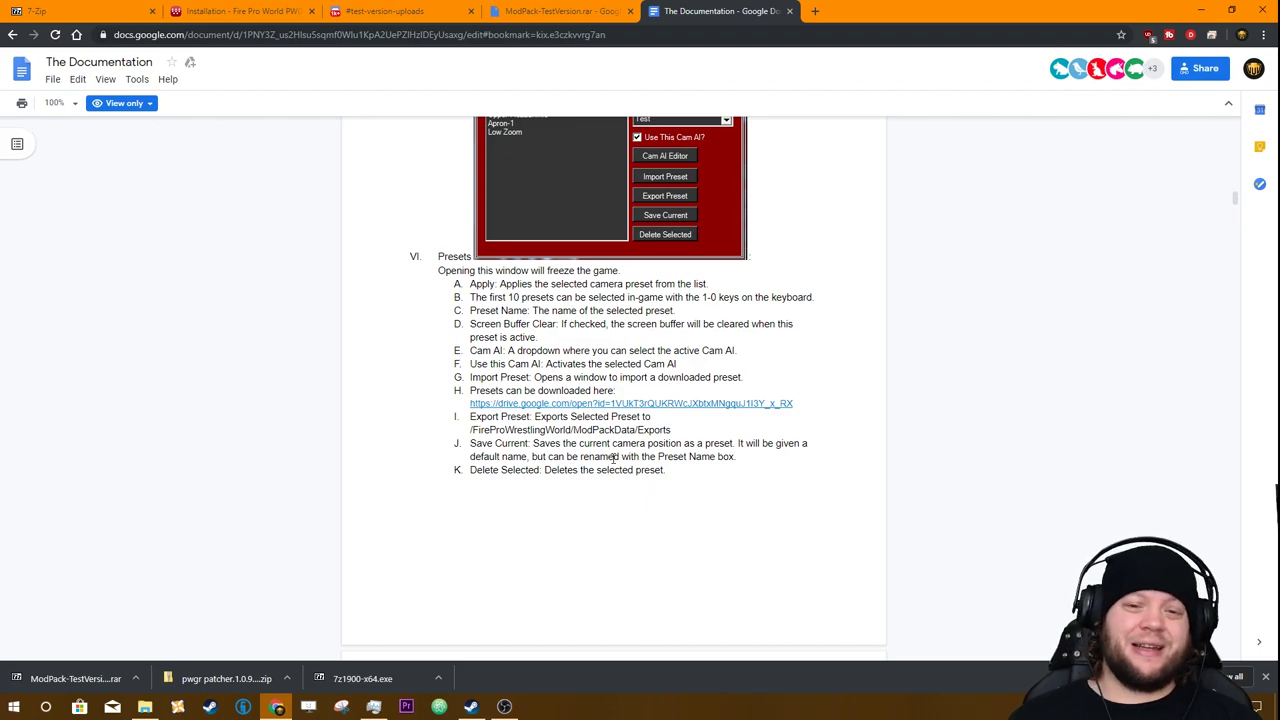
pyautogui.scroll(3, 614, 457)
pyautogui.scroll(-2, 654, 329)
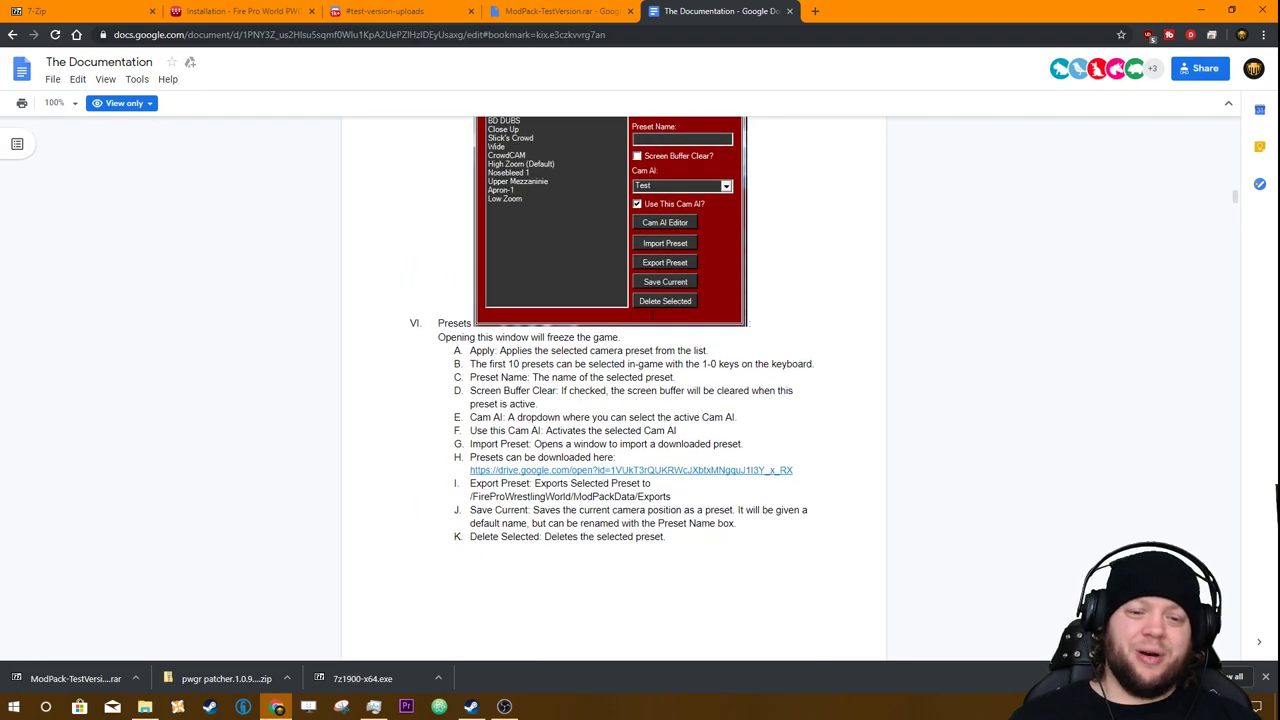
pyautogui.scroll(-10, 630, 405)
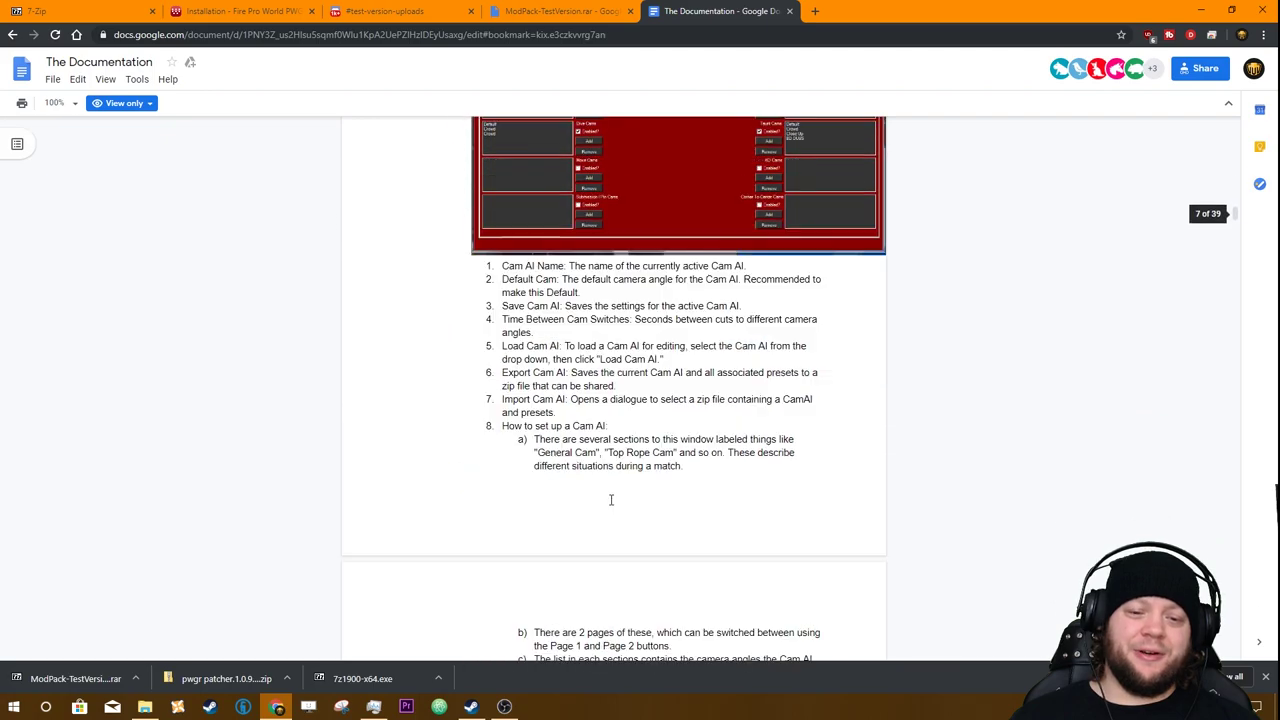
pyautogui.scroll(3, 642, 350)
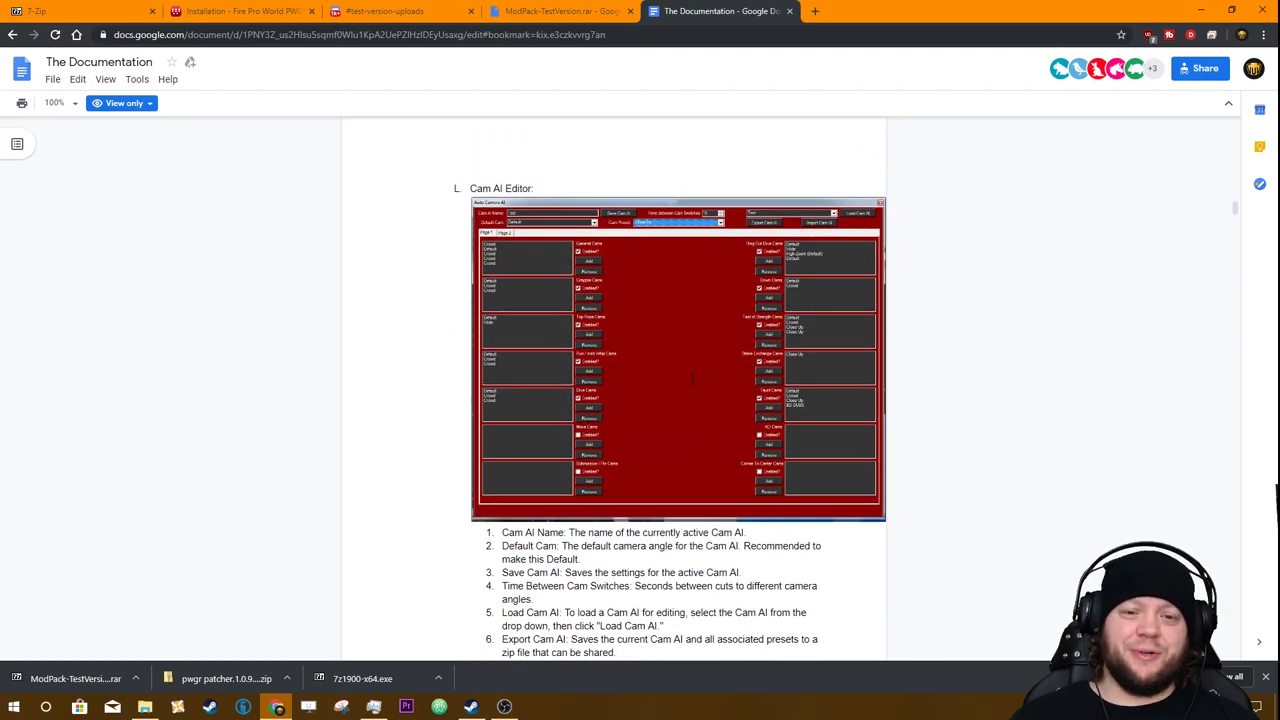
pyautogui.scroll(-15, 596, 513)
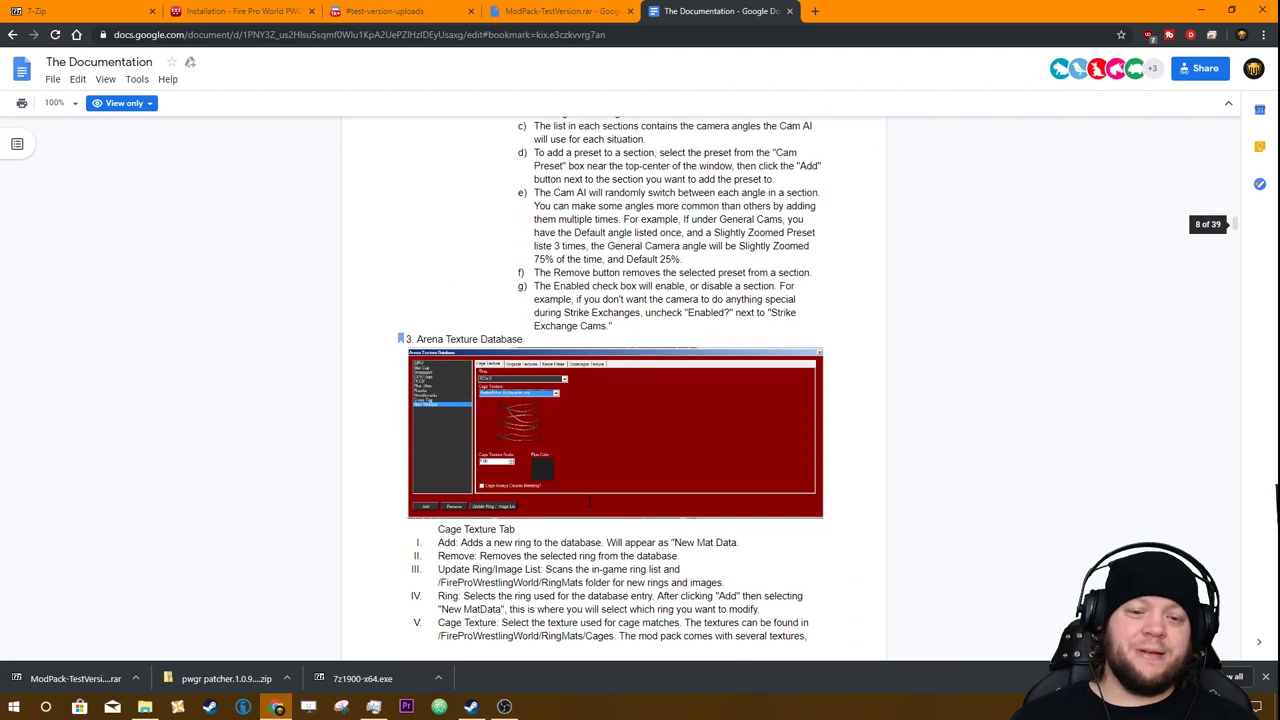
pyautogui.scroll(-15, 596, 513)
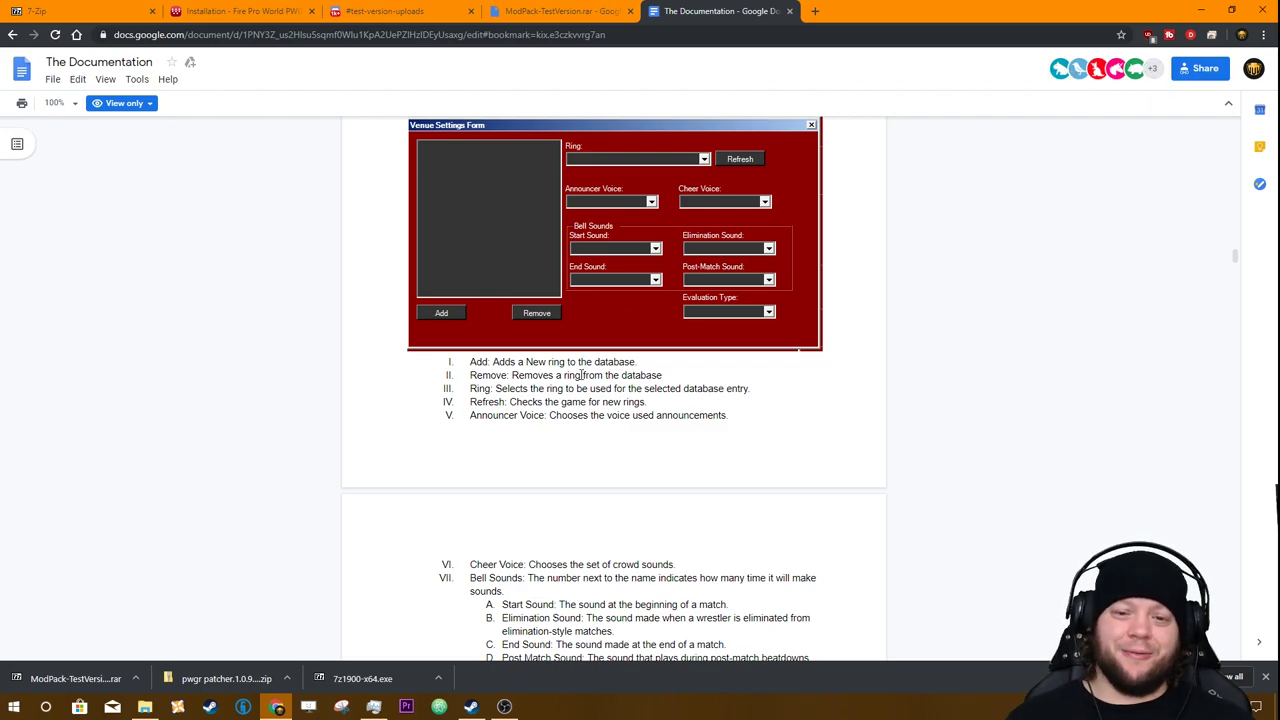
pyautogui.scroll(-20, 593, 352)
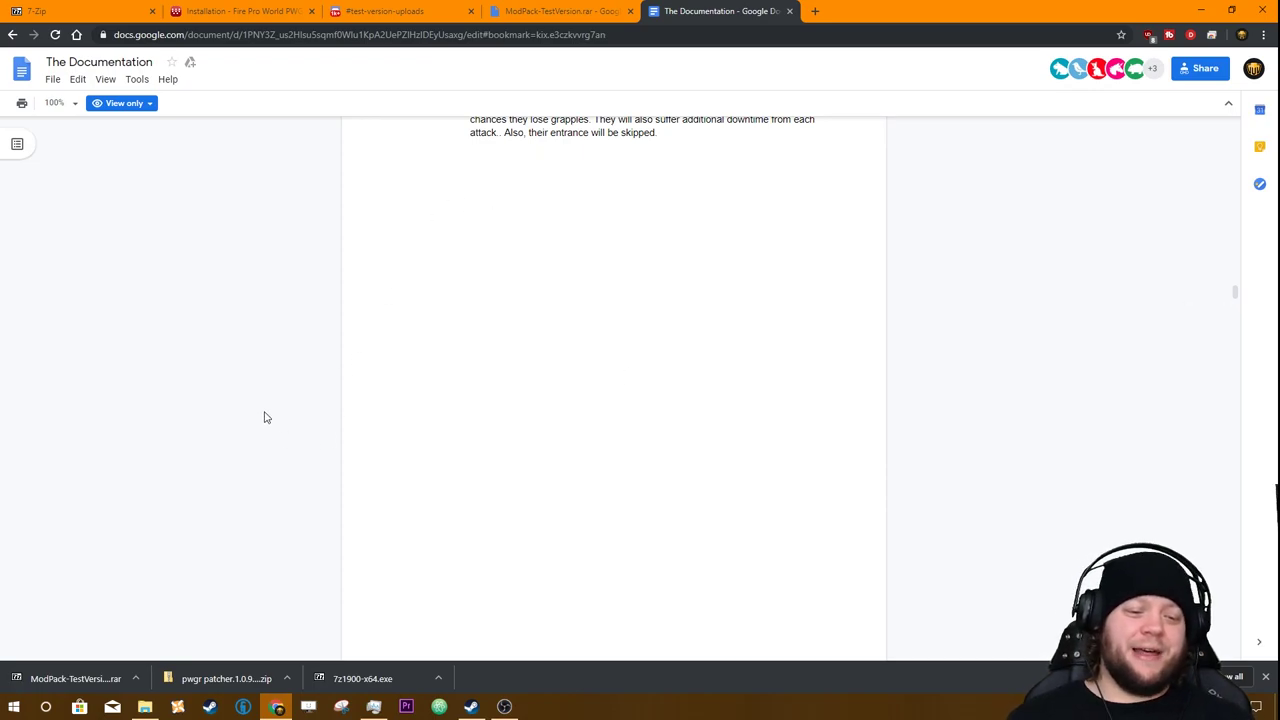
# Find the pinned download message in the test-version-uploads channel of the ModPack Testing Ground Discord
pyautogui.click(425, 10)
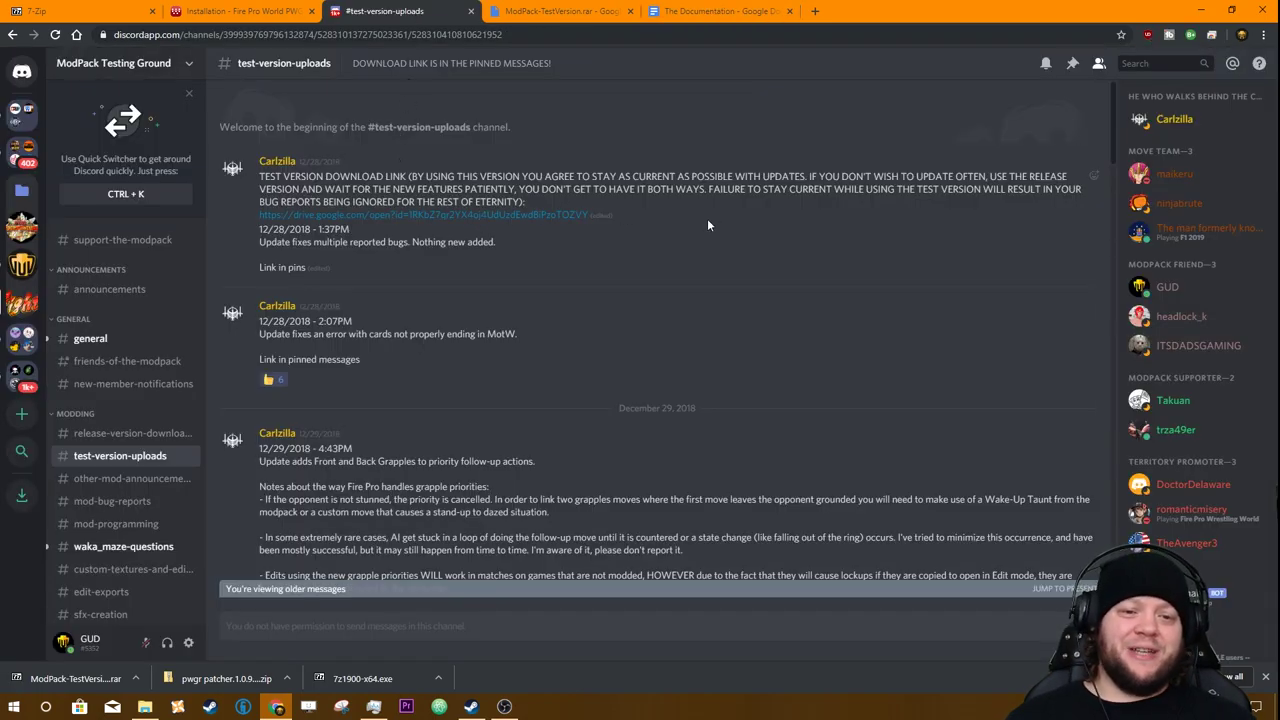
pyautogui.click(137, 455)
pyautogui.click(1073, 64)
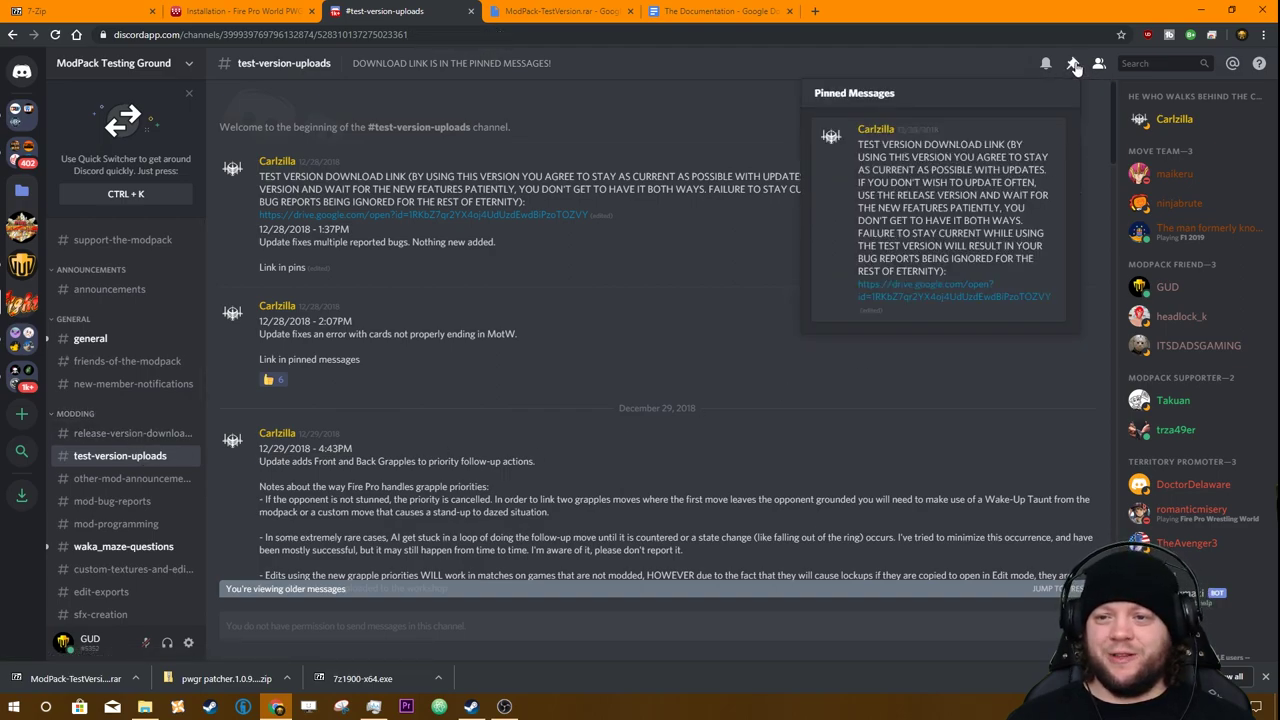
pyautogui.click(933, 302)
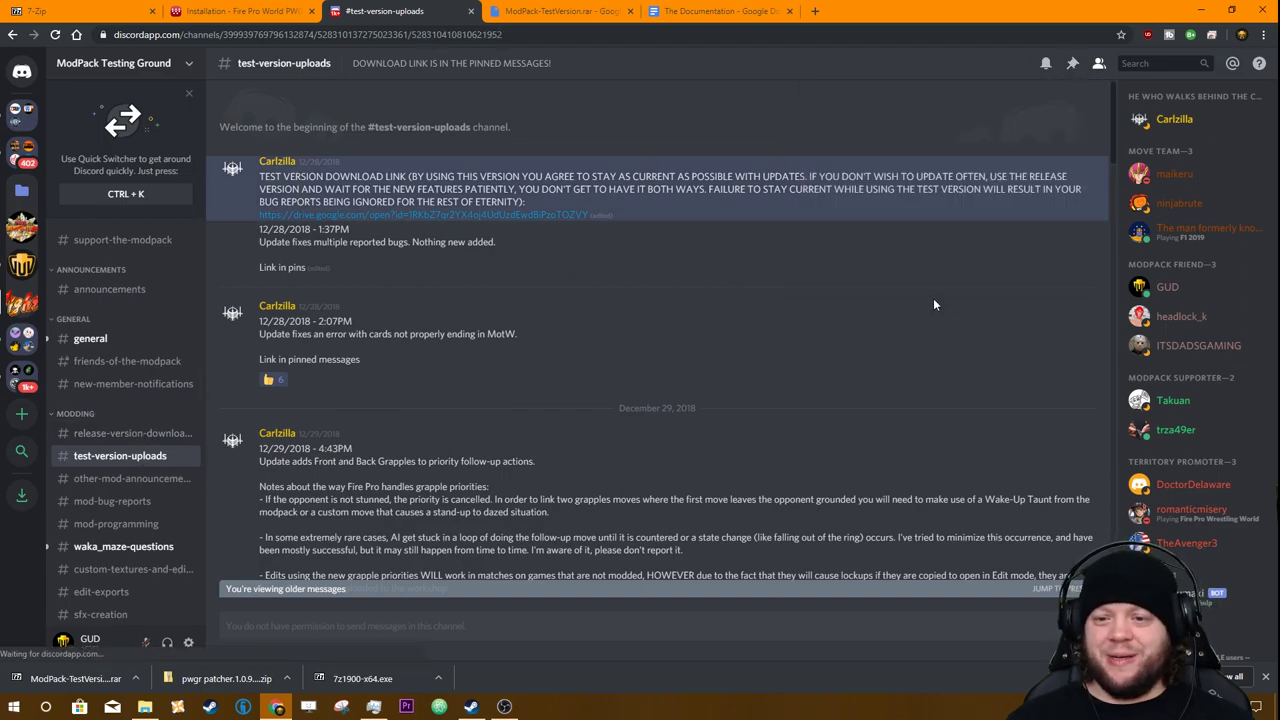
# Close the old ModPack-TestVersion.rar page and reopen the file through the download link in the channel's pinned message
pyautogui.click(539, 8)
pyautogui.click(631, 12)
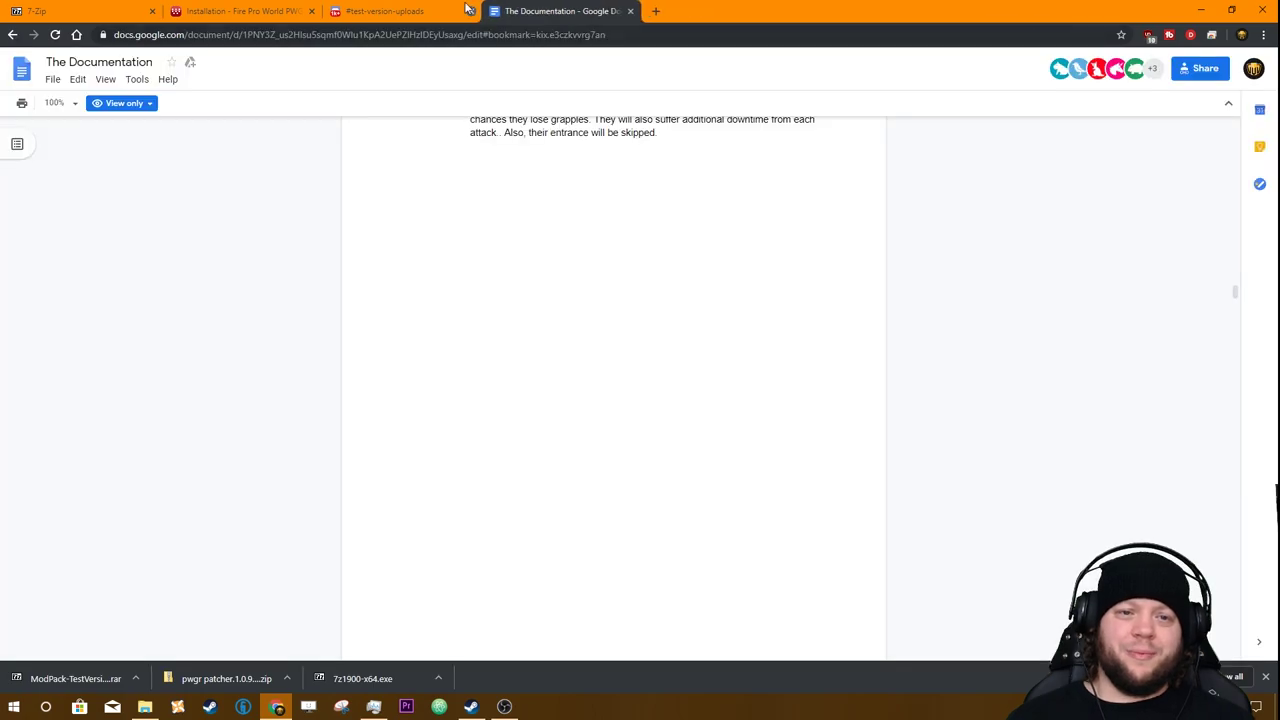
pyautogui.click(402, 11)
pyautogui.click(1073, 64)
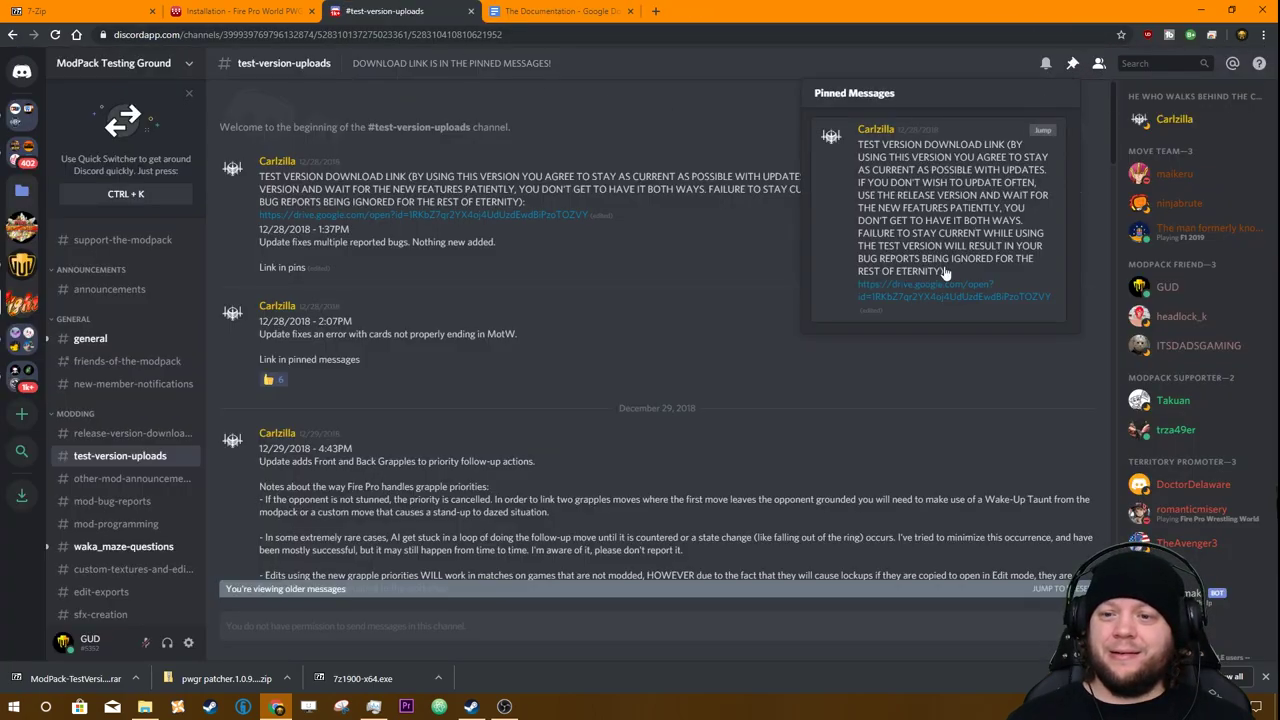
pyautogui.click(935, 292)
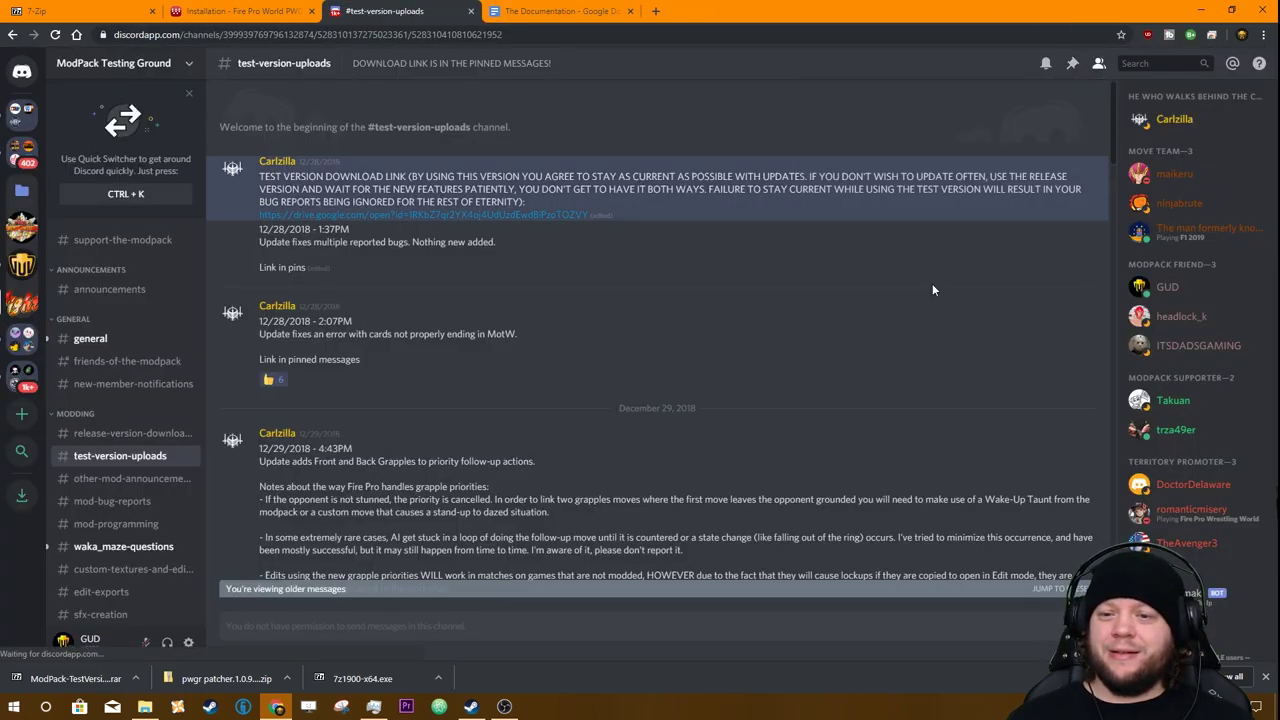
pyautogui.click(516, 214)
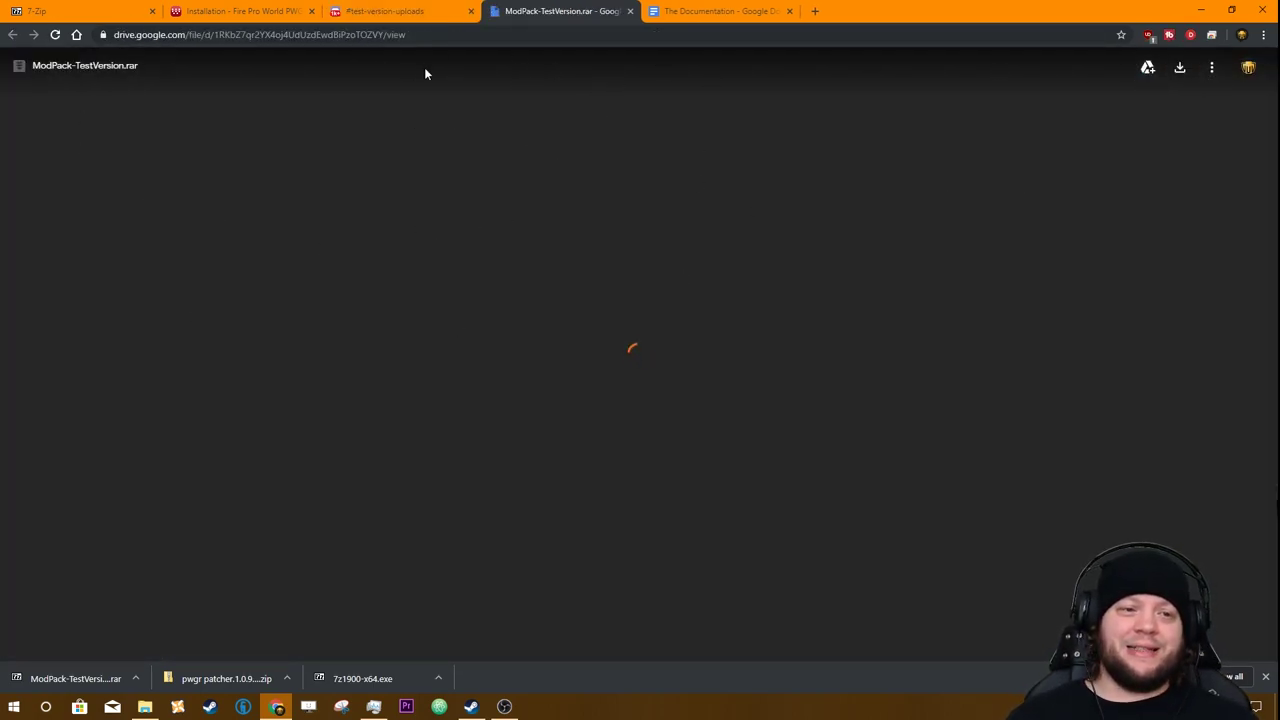
# Download ModPack-TestVersion.rar into the Fire Prowrestling World folder, replacing the existing archive of the same name
pyautogui.click(1180, 70)
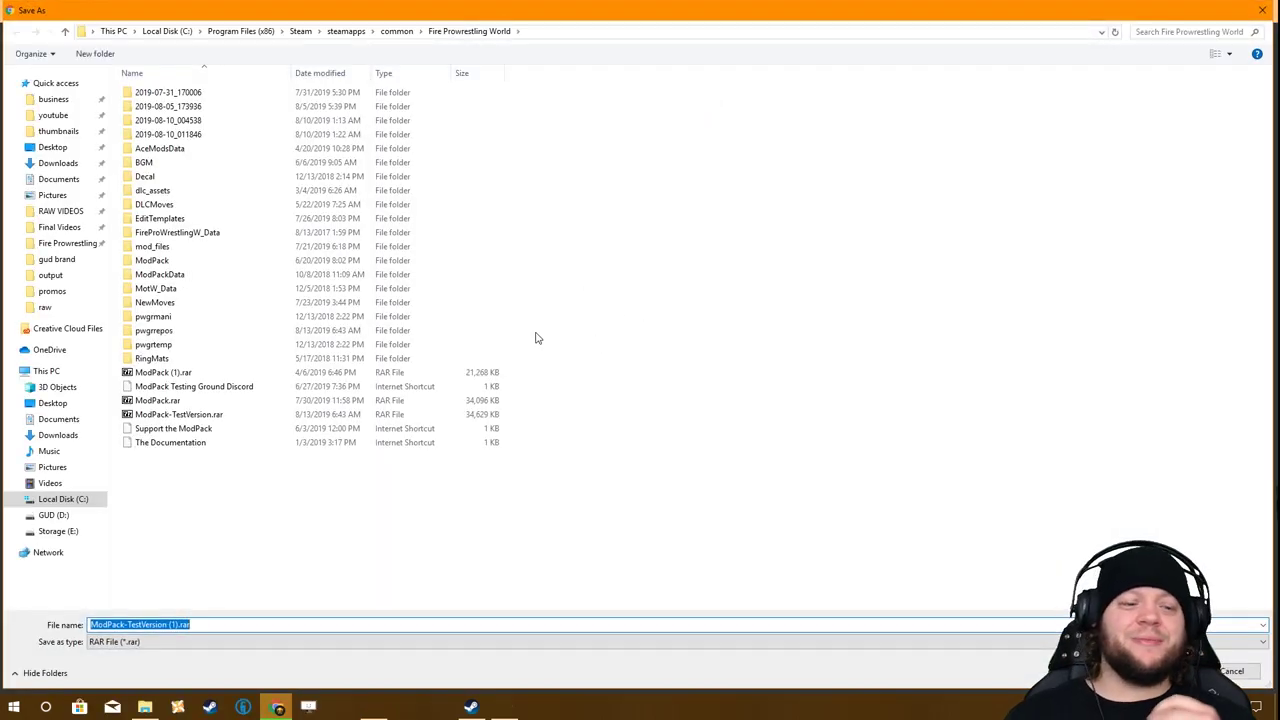
pyautogui.click(170, 417)
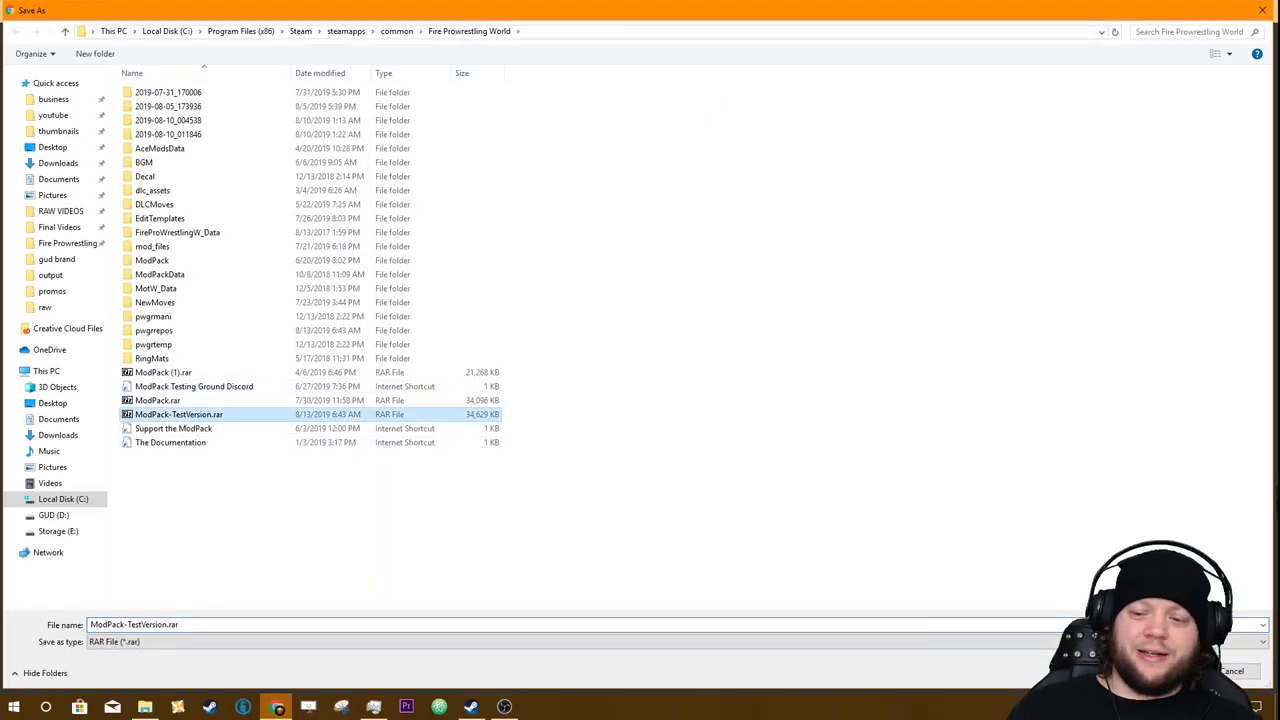
pyautogui.press('Return')
pyautogui.click(674, 358)
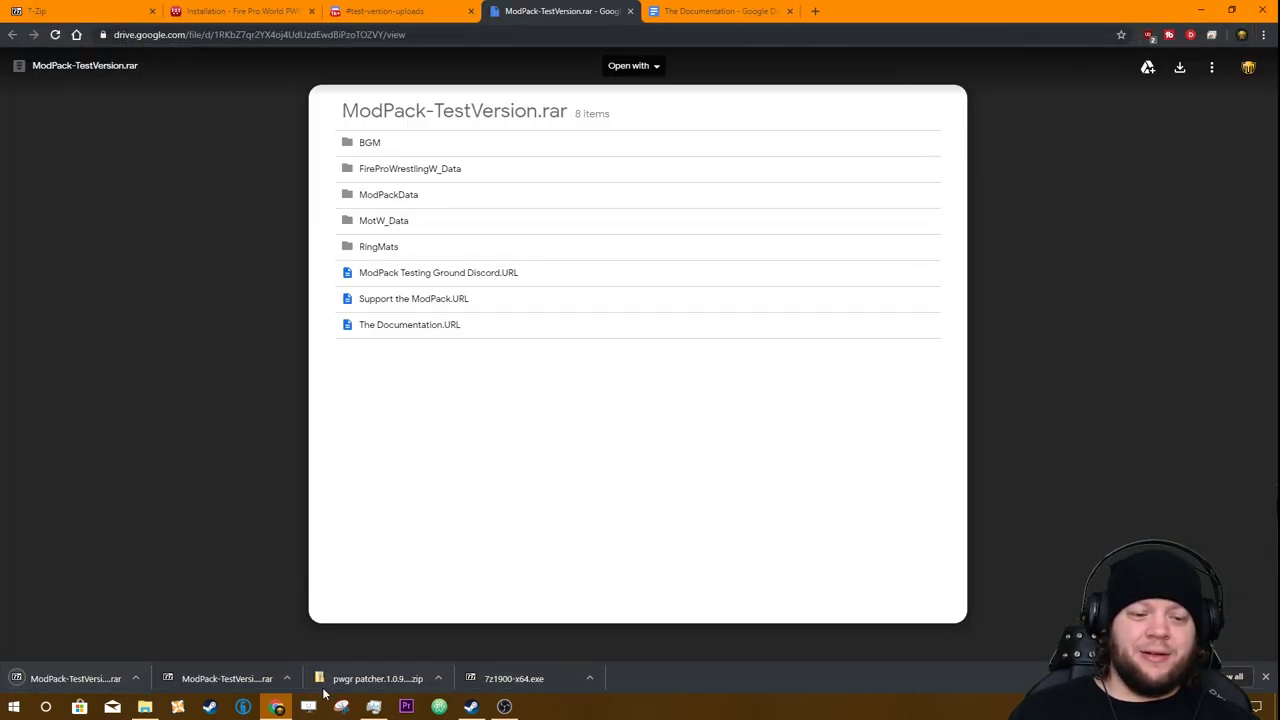
# Extract ModPack-TestVersion.rar directly into the game folder with 7-Zip, overwriting all existing files
pyautogui.click(145, 707)
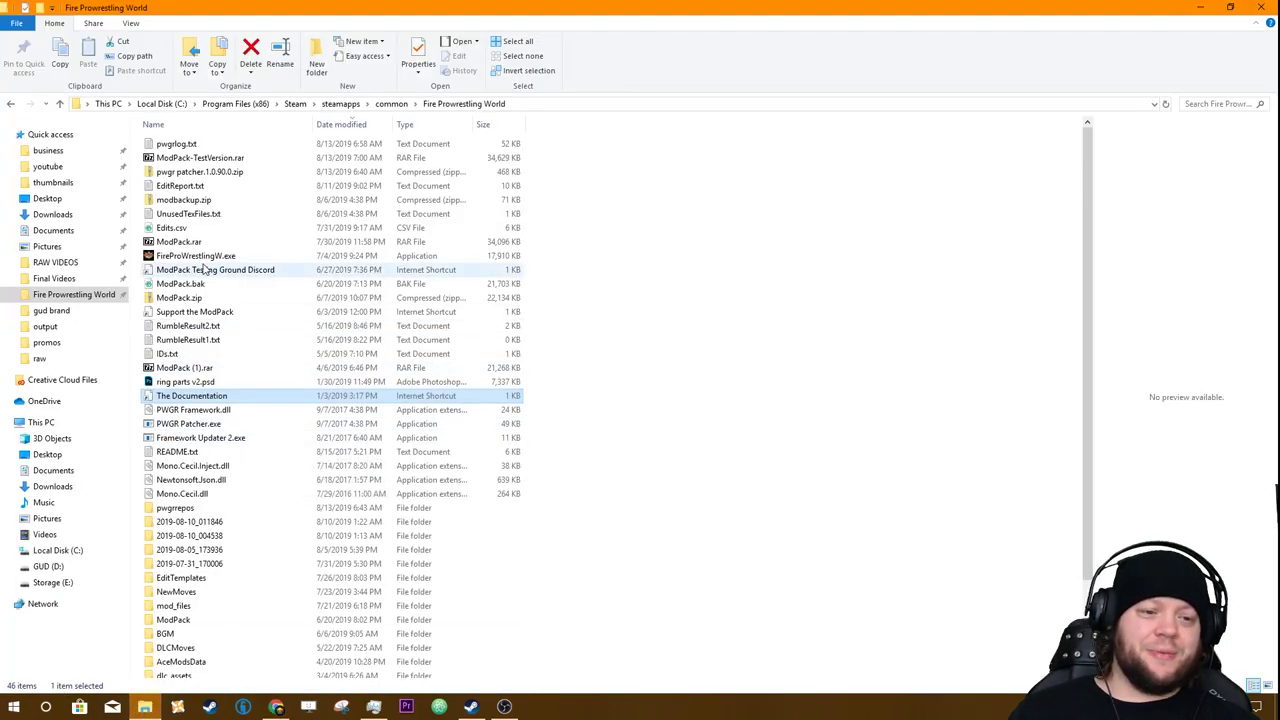
pyautogui.rightClick(221, 158)
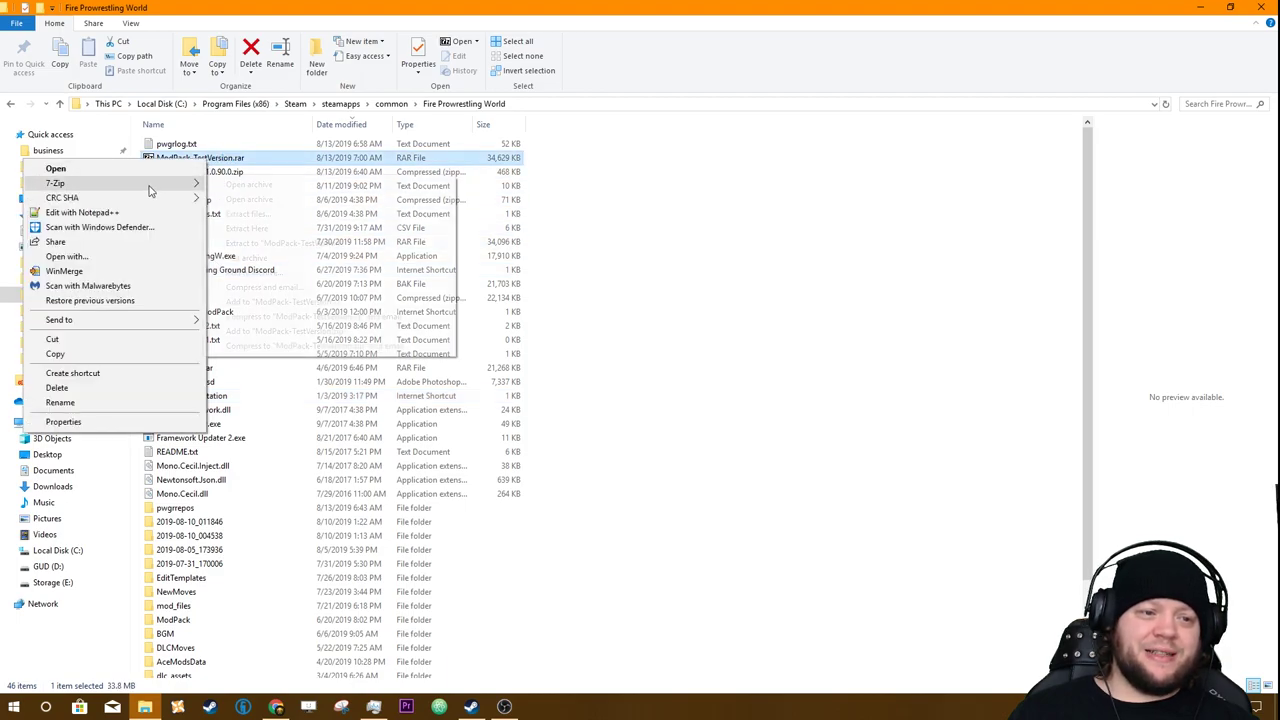
pyautogui.moveTo(149, 185)
pyautogui.click(269, 228)
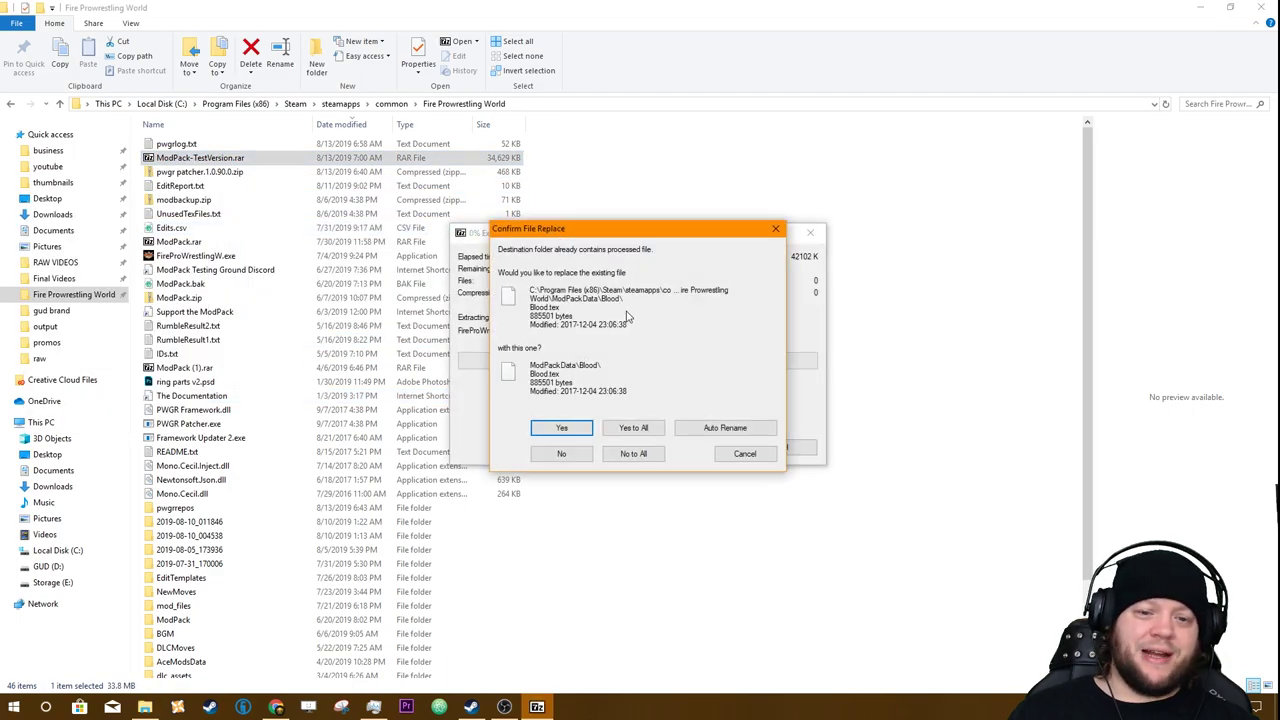
pyautogui.click(644, 428)
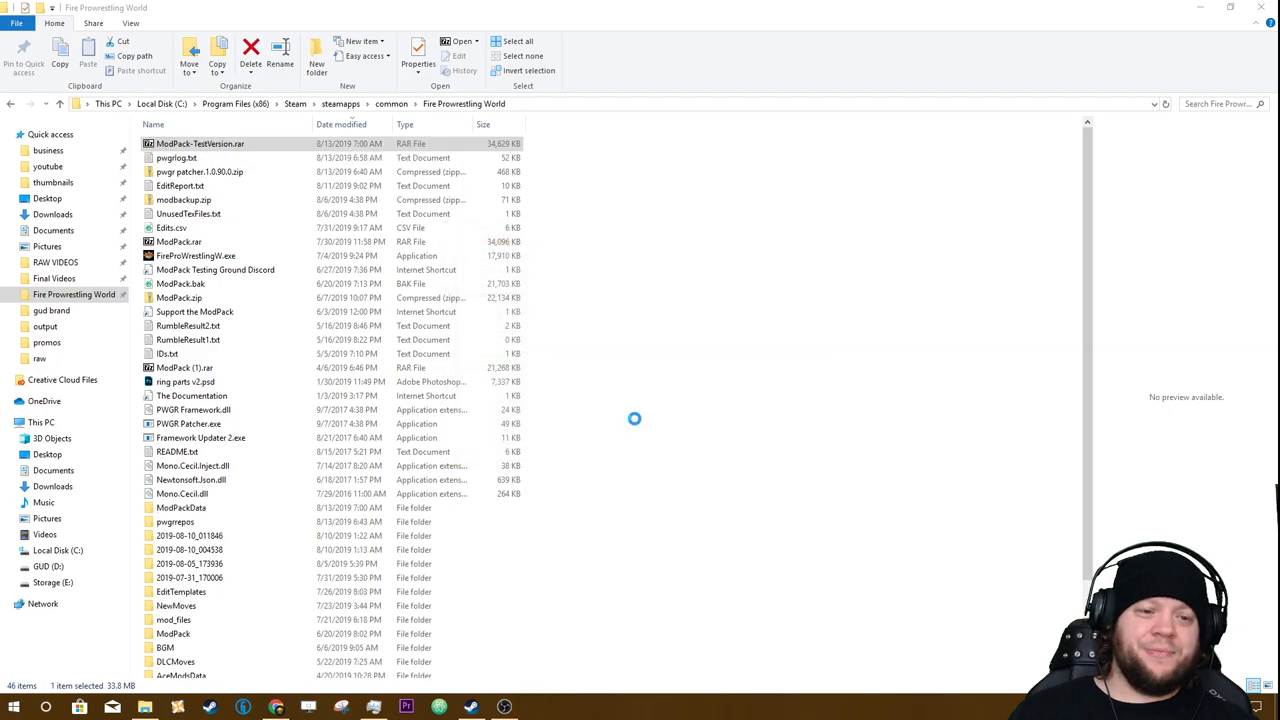
# Run PWGR Patcher.exe, review the enabled ModPack.dll options and patch Fire Pro World
pyautogui.doubleClick(222, 425)
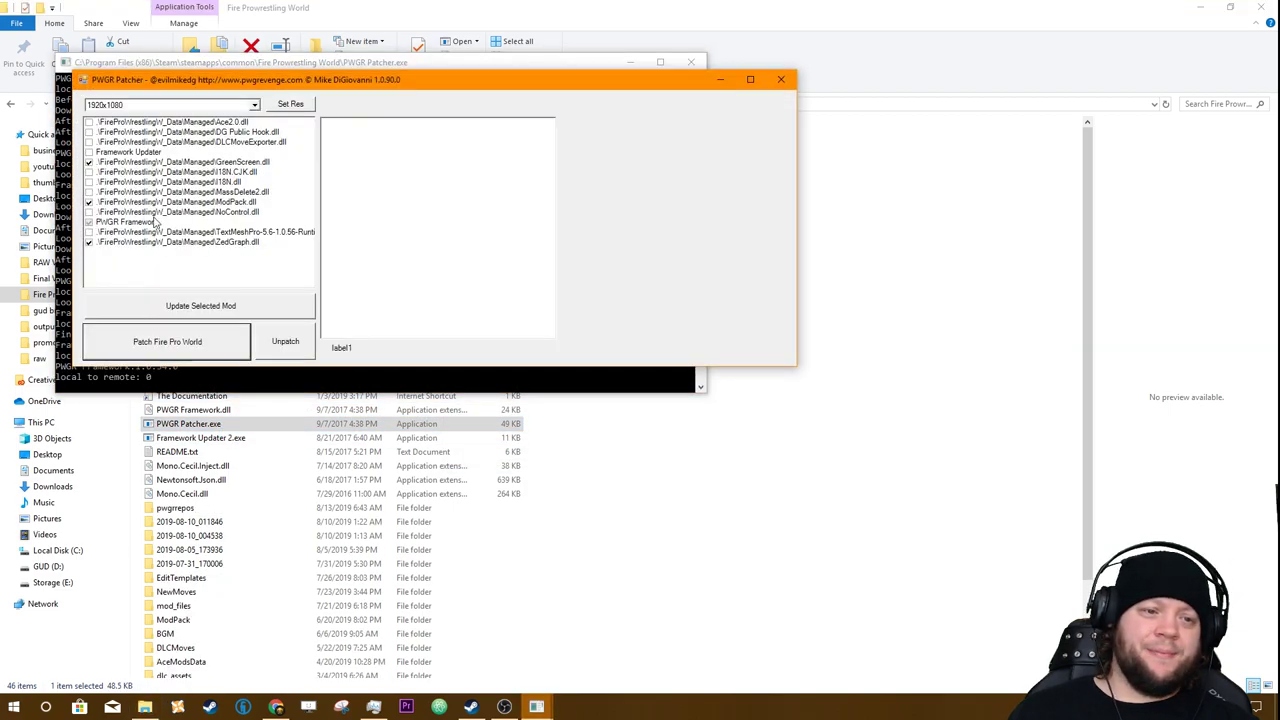
pyautogui.click(196, 204)
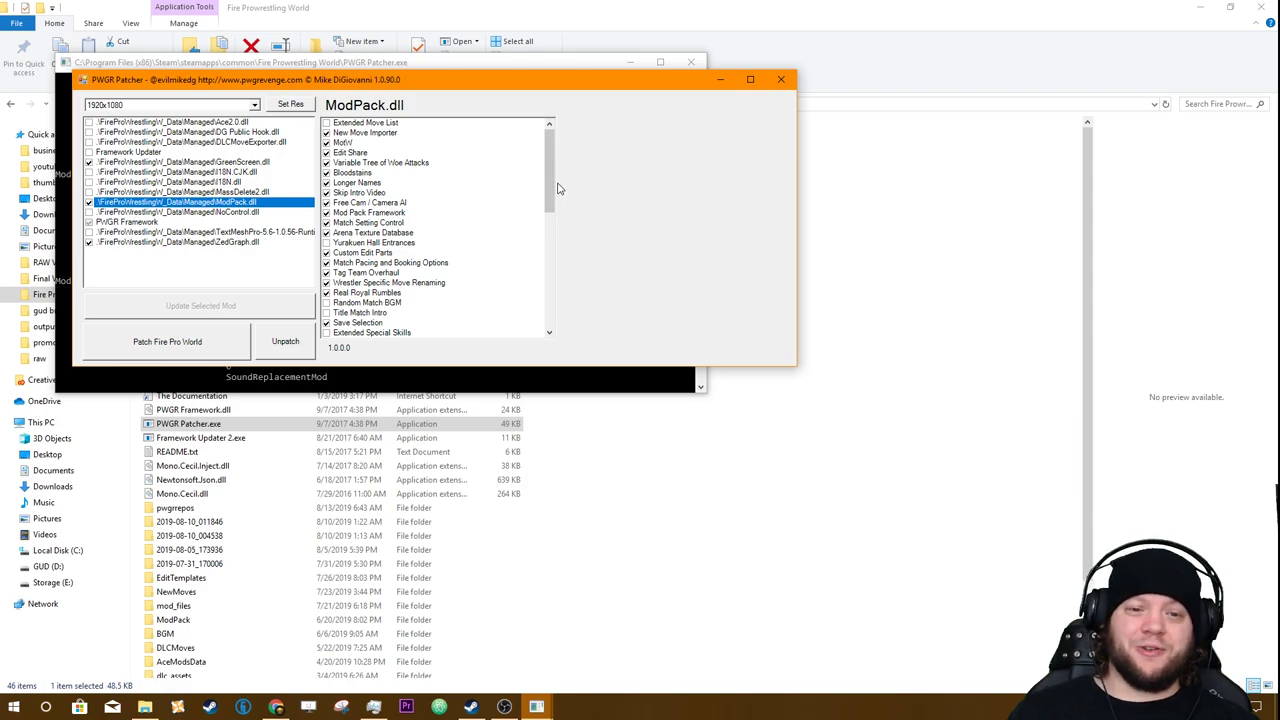
pyautogui.scroll(-5, 430, 300)
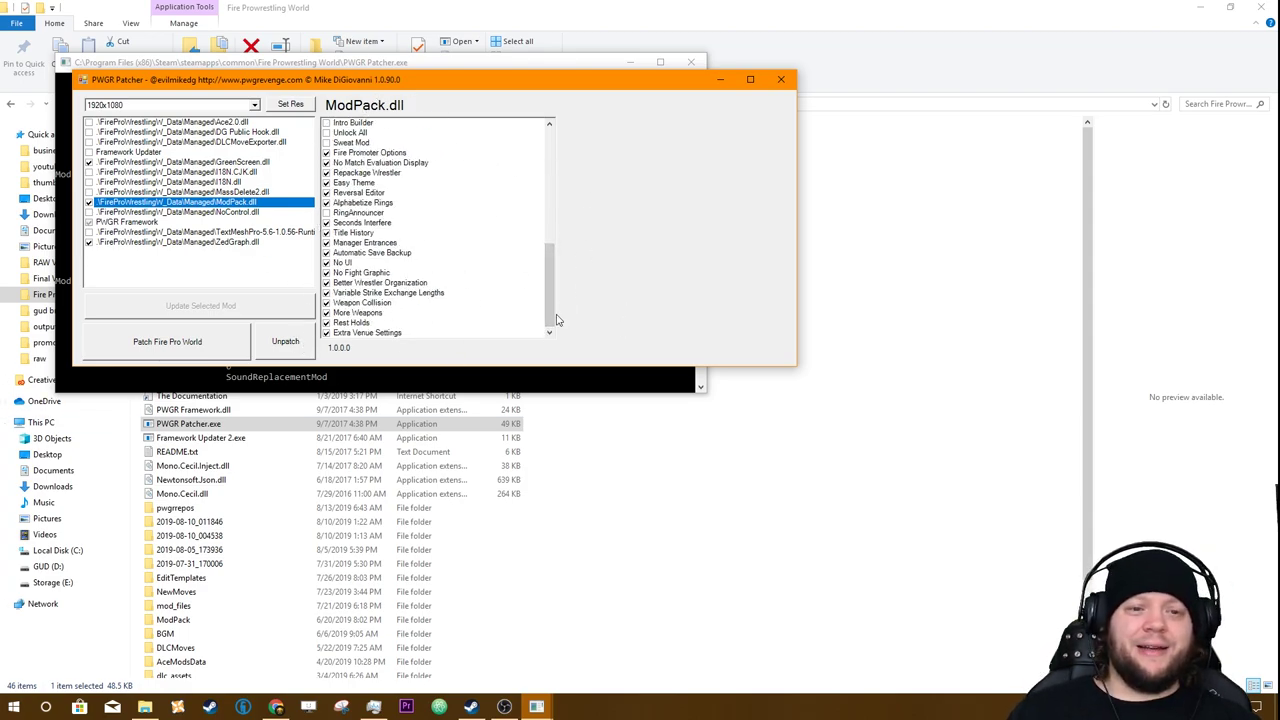
pyautogui.click(133, 352)
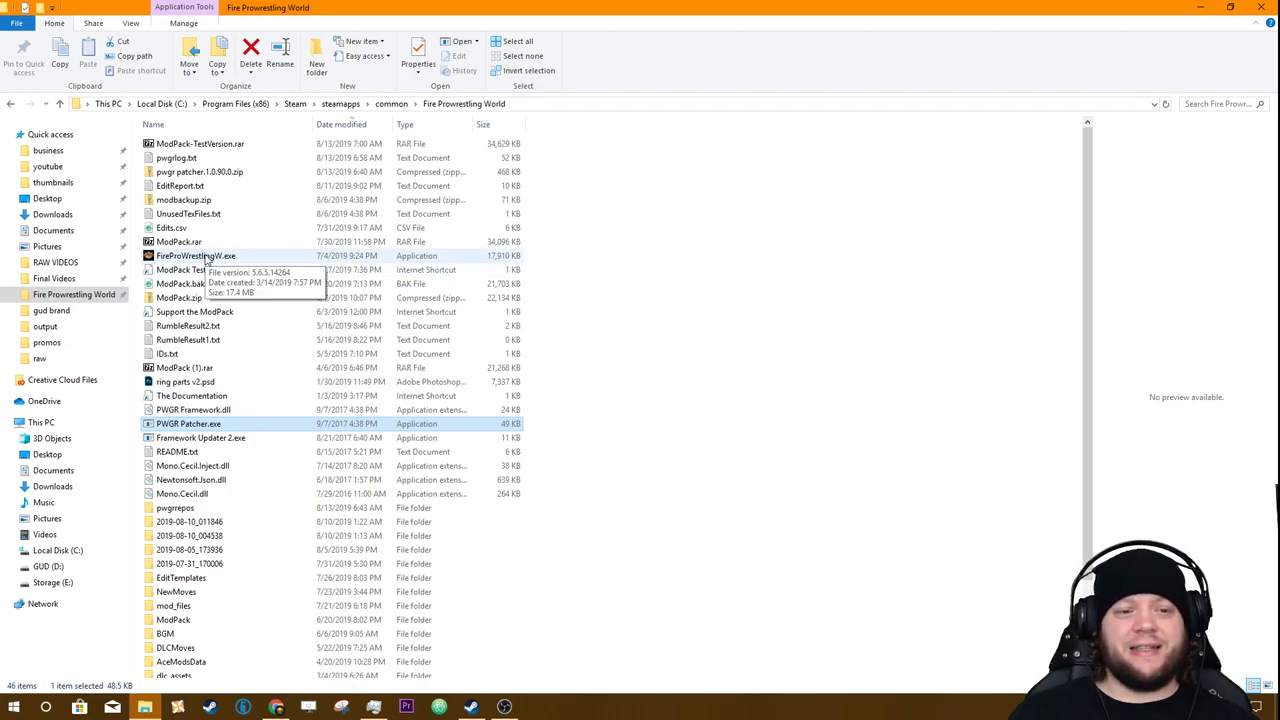
# Launch FireProWrestlingW.exe and load the new_gfw save with Backup Savegame and Skip Edit Download enabled
pyautogui.click(206, 259)
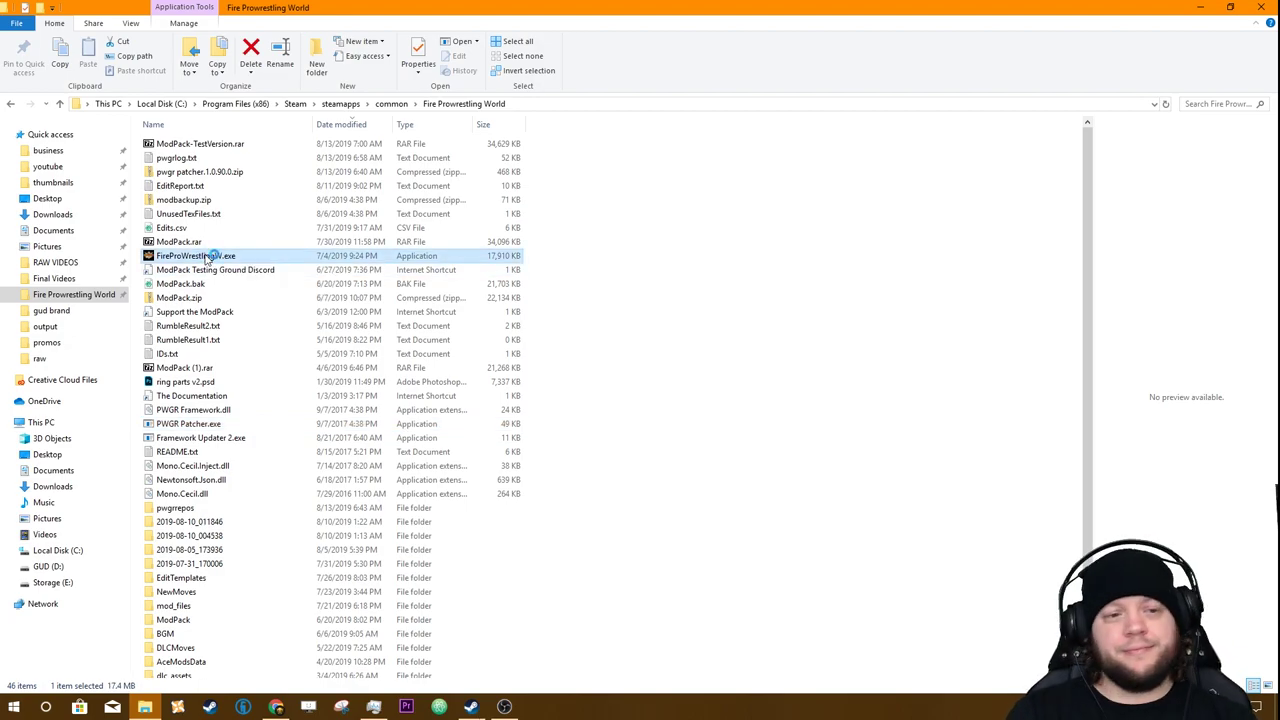
pyautogui.doubleClick(206, 259)
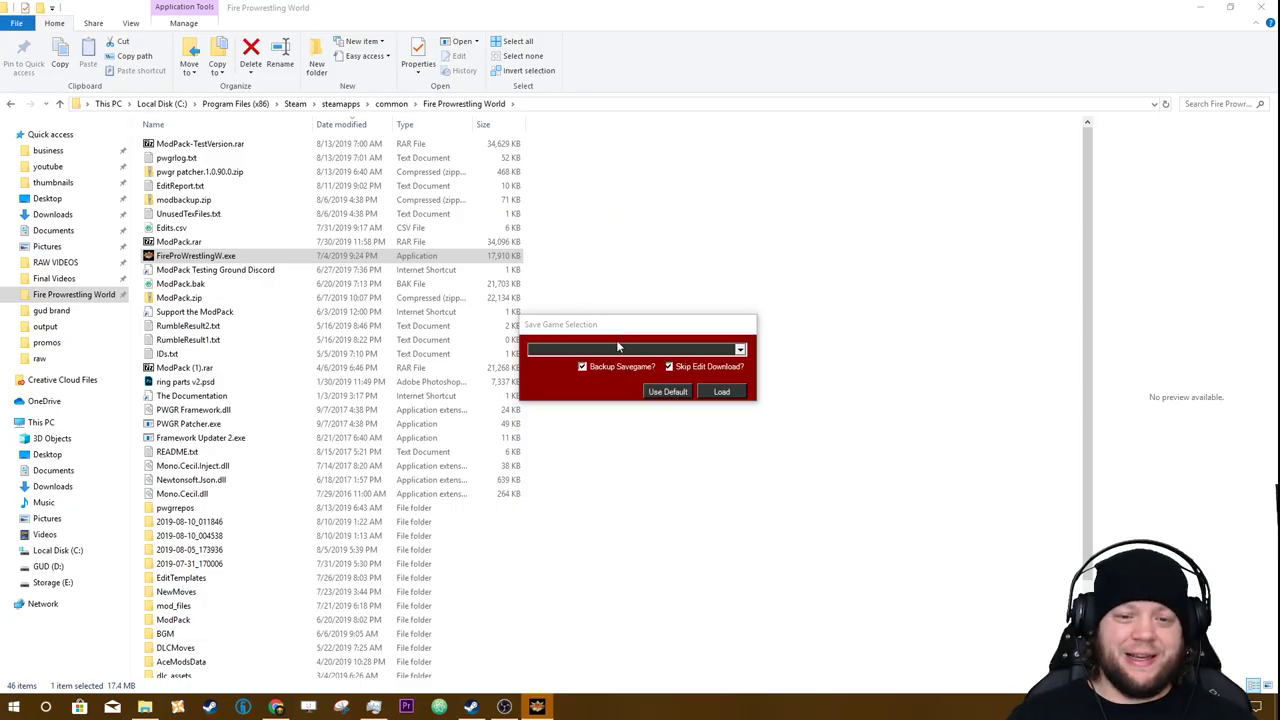
pyautogui.click(621, 350)
pyautogui.click(600, 418)
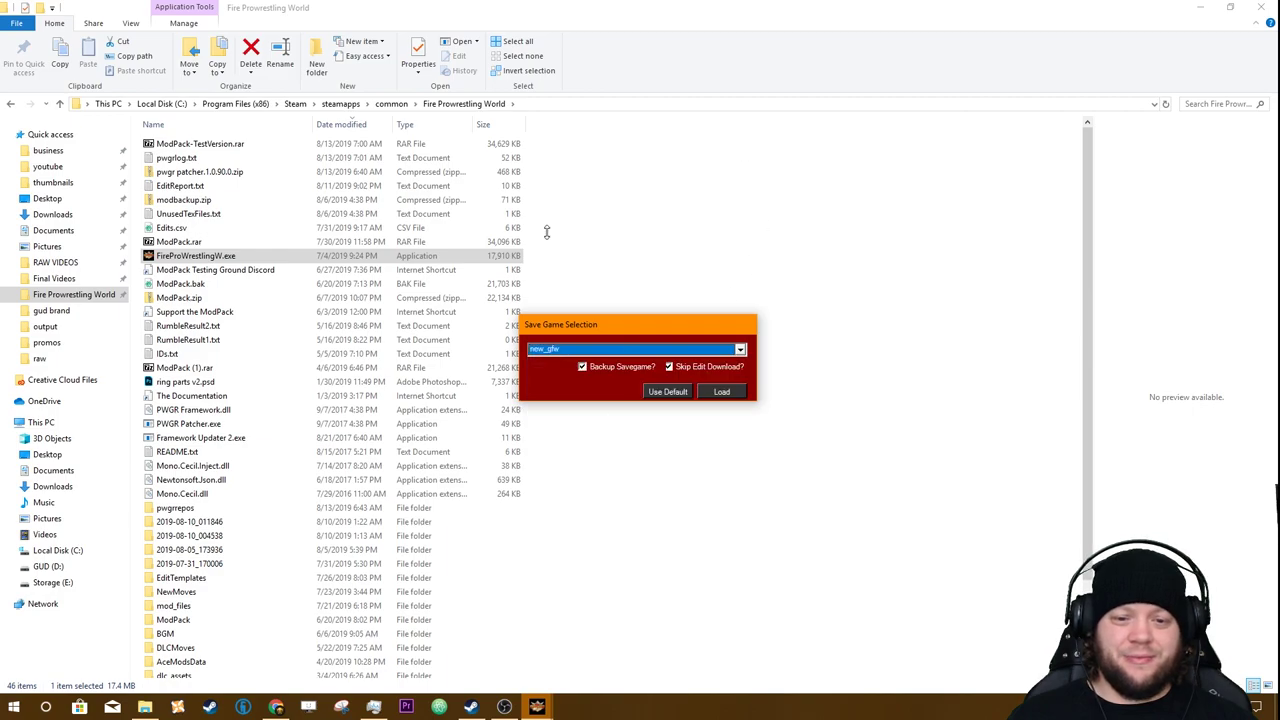
pyautogui.click(720, 391)
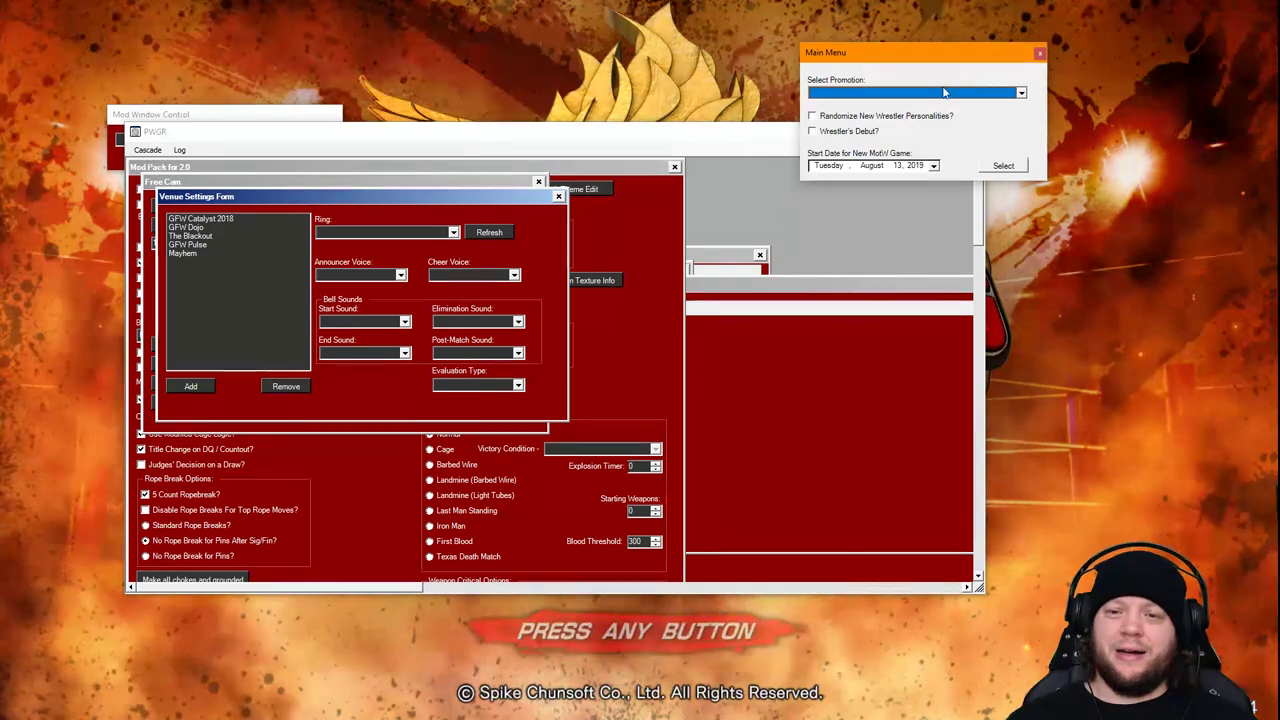
# Open the GFW promotion's management window and move it away from the Venue Settings Form
pyautogui.click(900, 92)
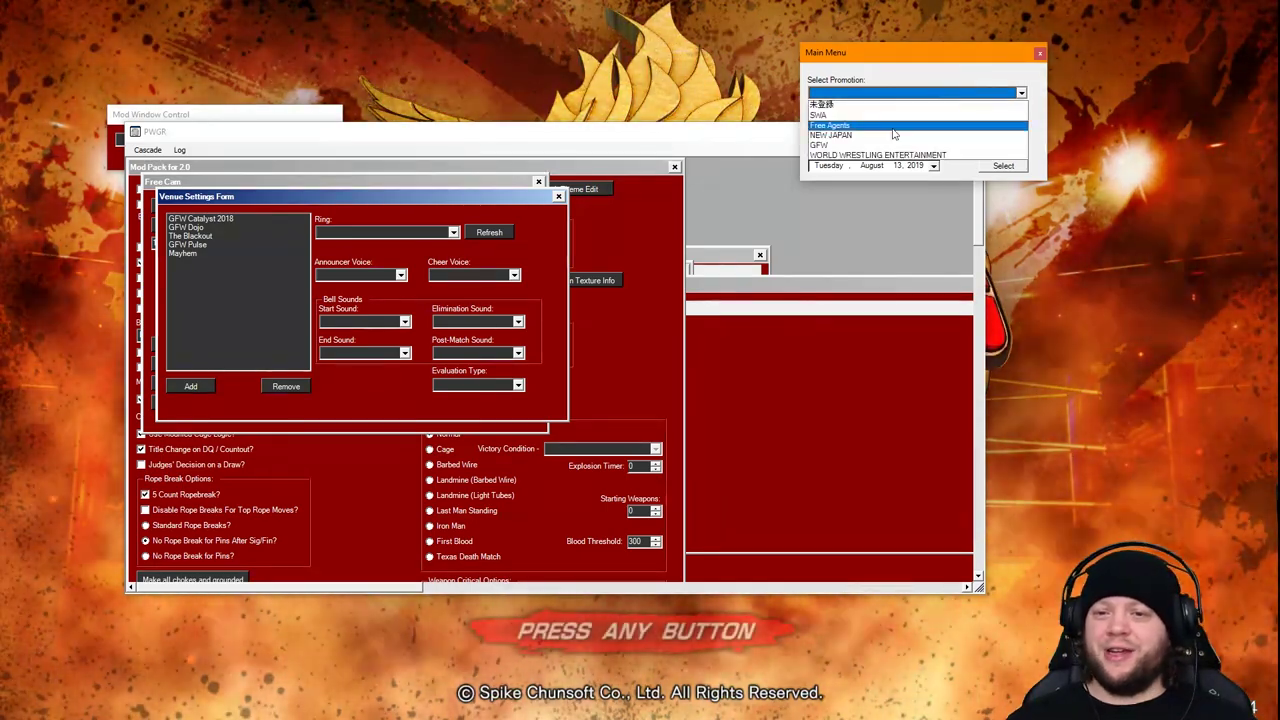
pyautogui.click(888, 145)
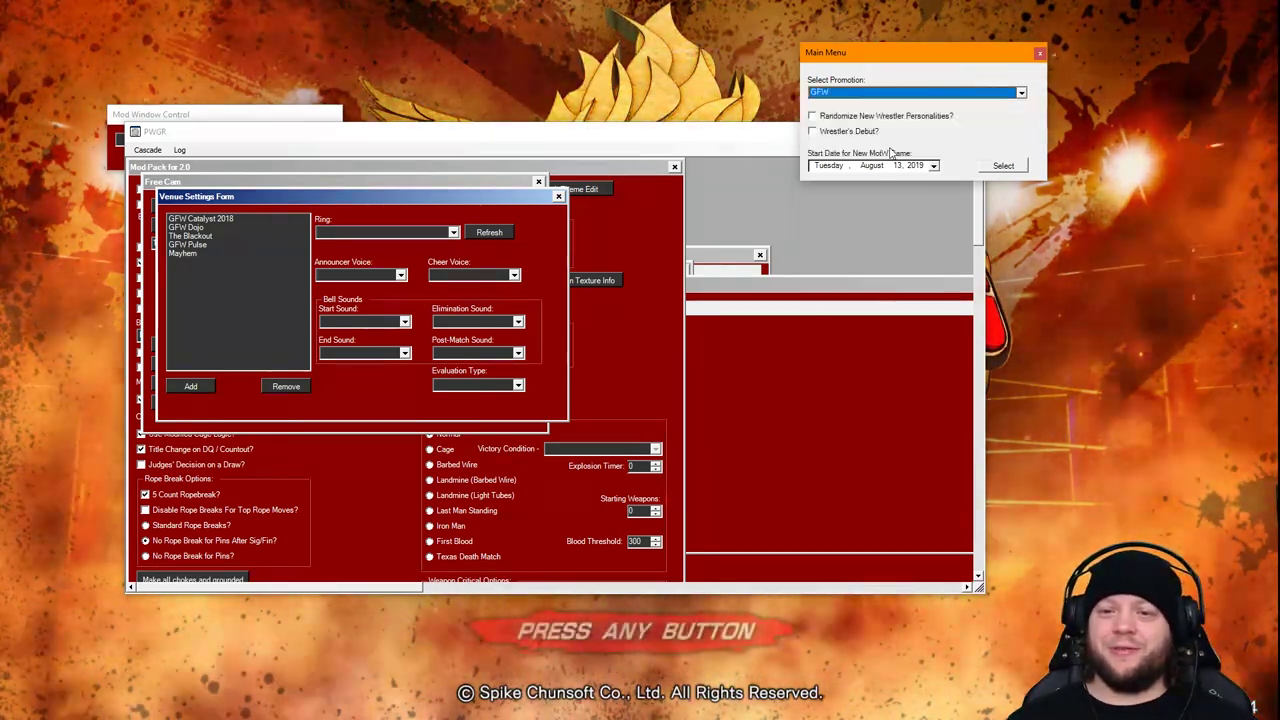
pyautogui.click(1003, 167)
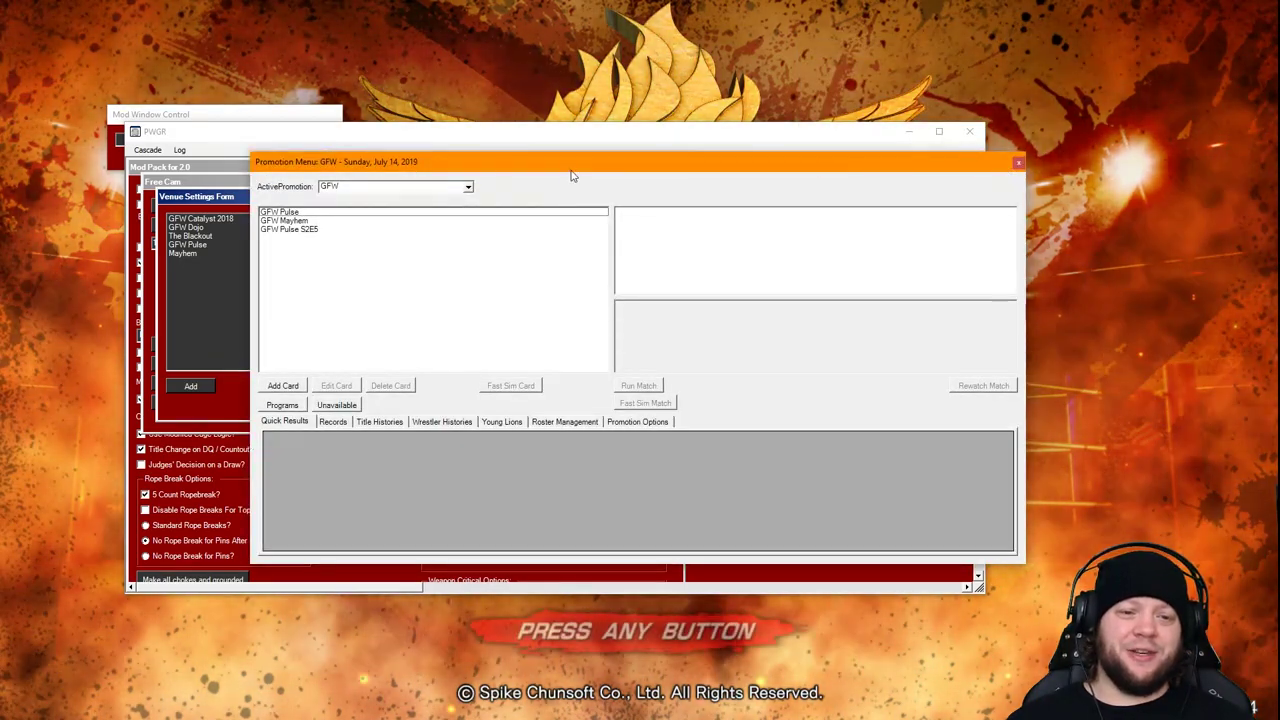
pyautogui.moveTo(572, 168); pyautogui.dragTo(747, 92)
# Review the matches and quick results of the GFW Pulse, GFW Mayhem and GFW Pulse S2E5 cards, and close both promotion windows
pyautogui.click(540, 128)
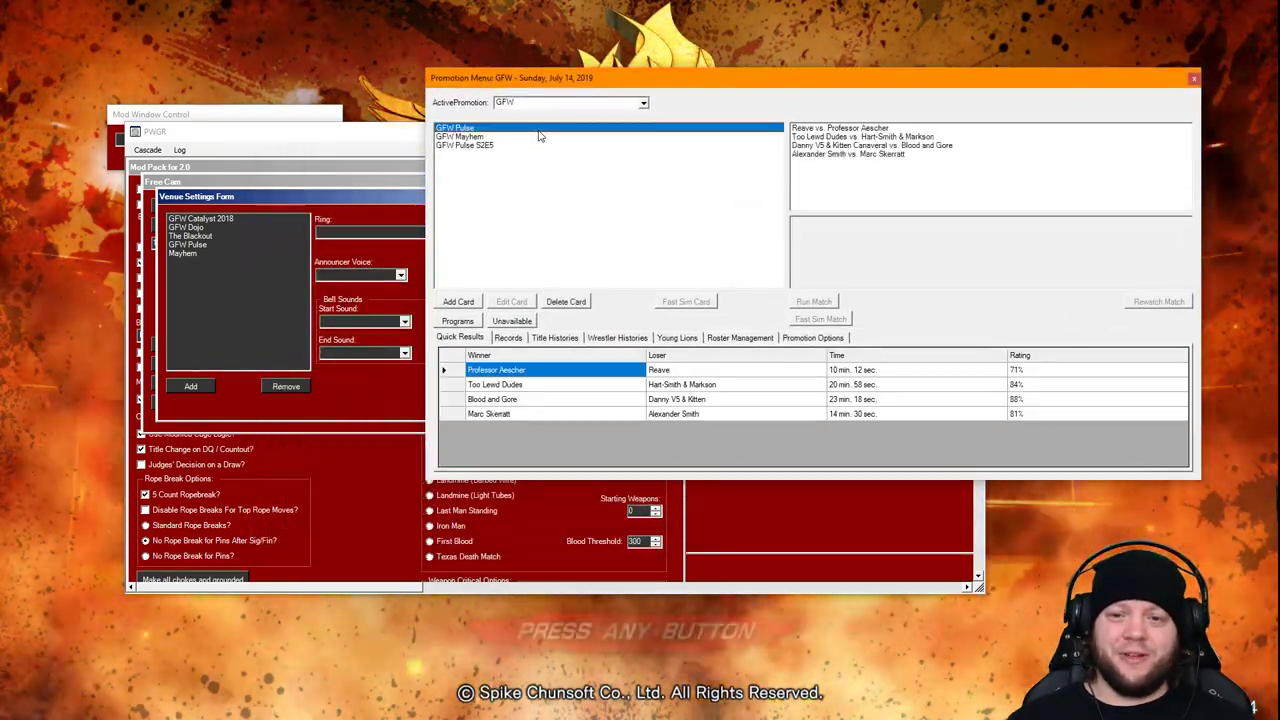
pyautogui.click(548, 137)
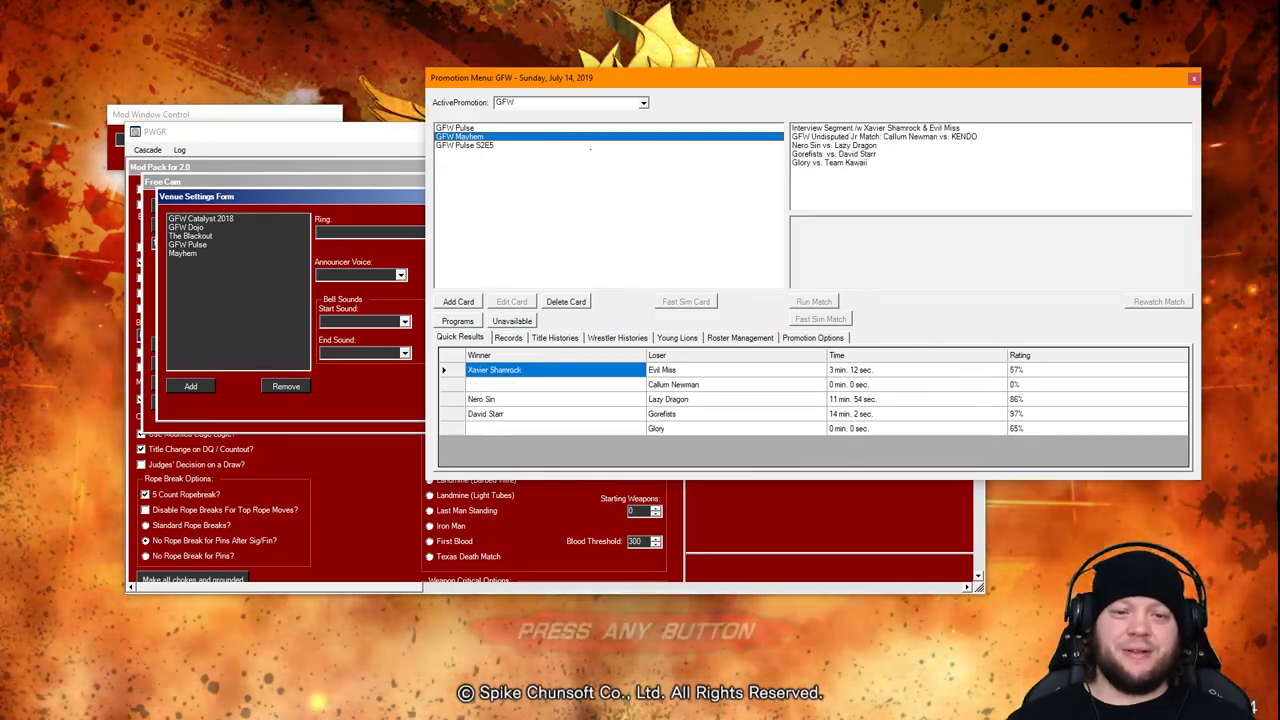
pyautogui.click(587, 146)
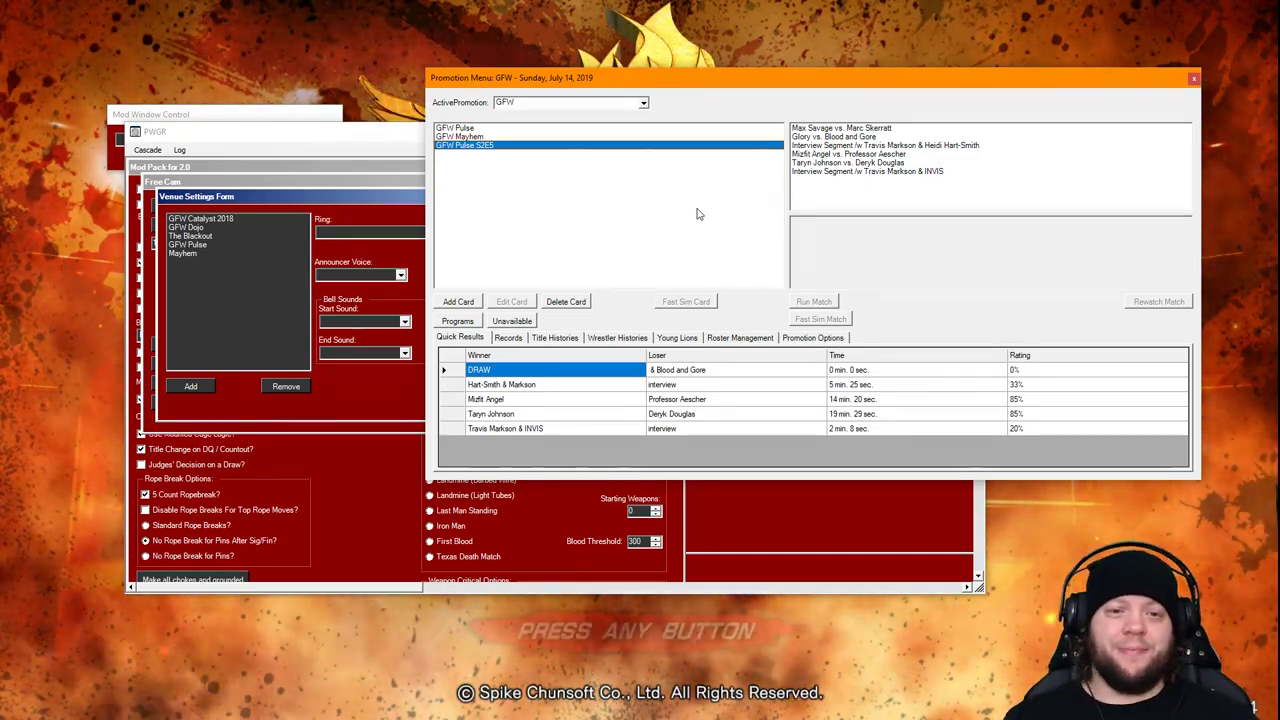
pyautogui.click(1193, 80)
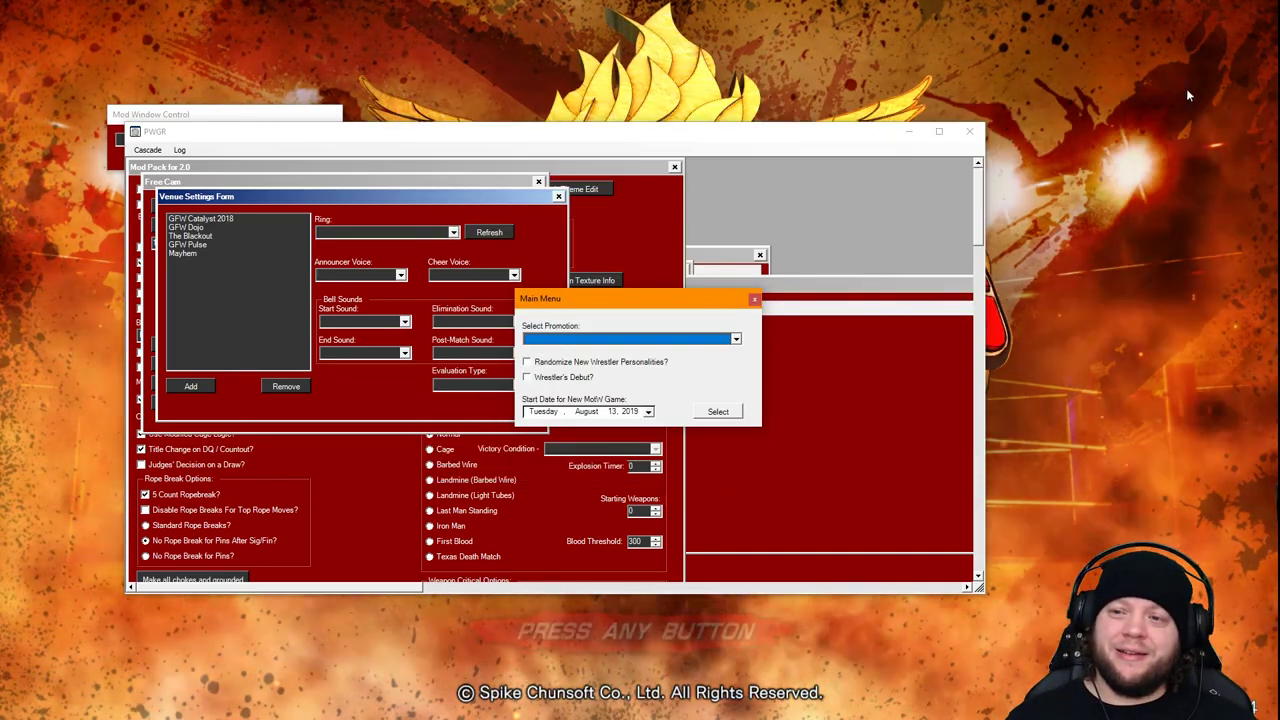
pyautogui.click(755, 299)
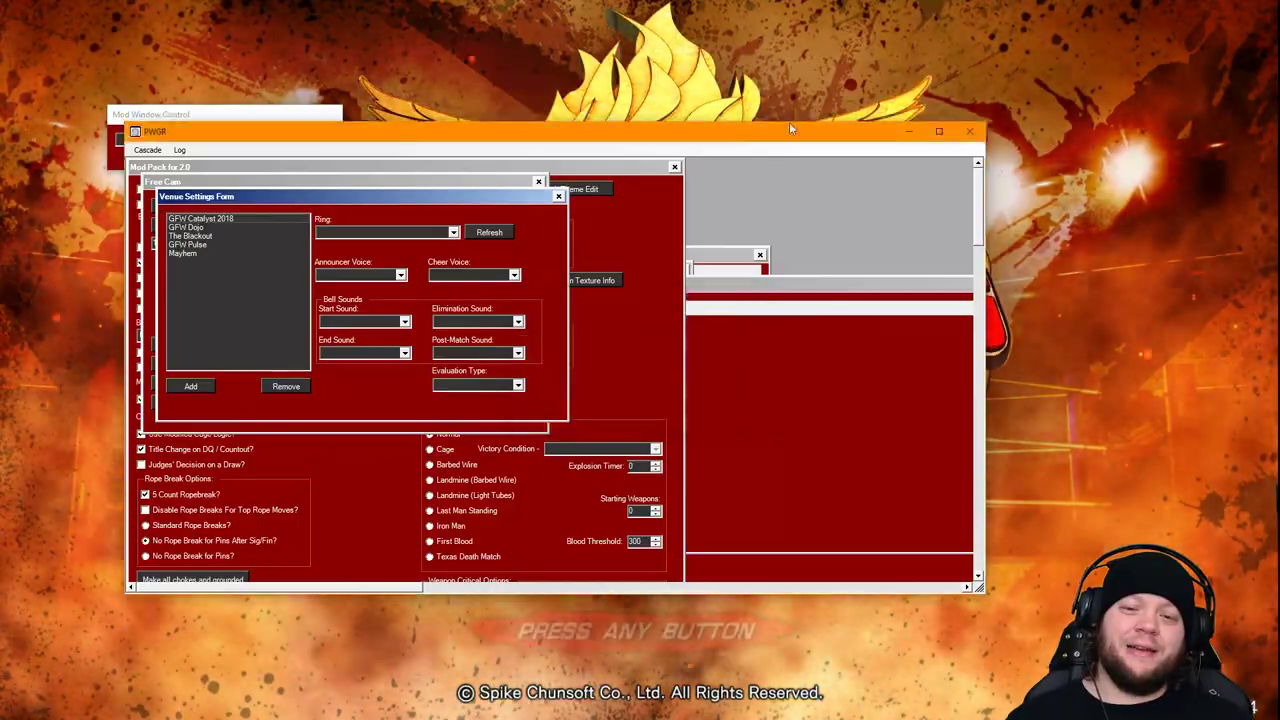